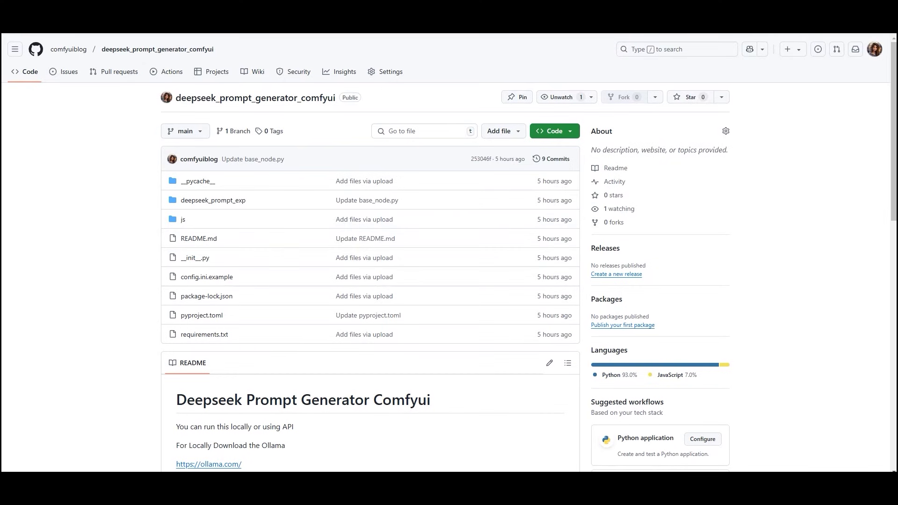
# Review the deepseek_prompt_generator_comfyui repository page and the installation instructions in its README
pyautogui.moveTo(160, 97); pyautogui.dragTo(334, 98)
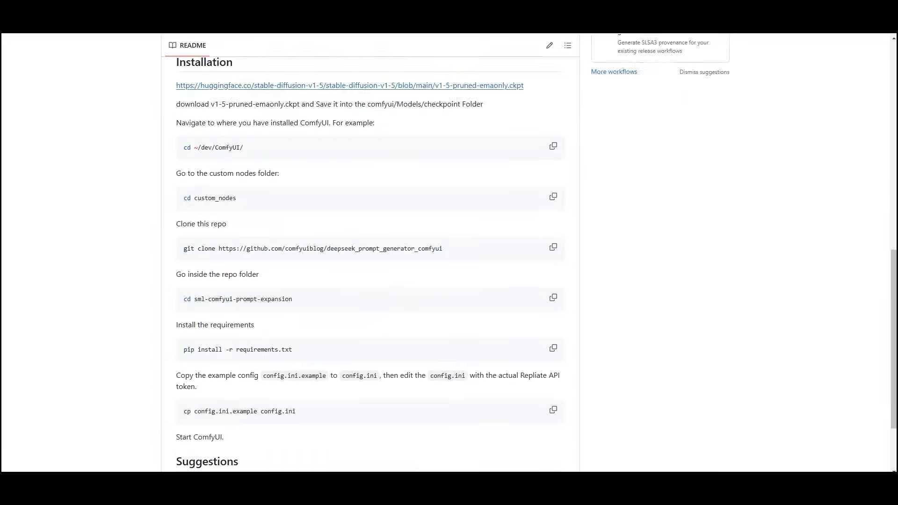
pyautogui.scroll(-1, 369, 253)
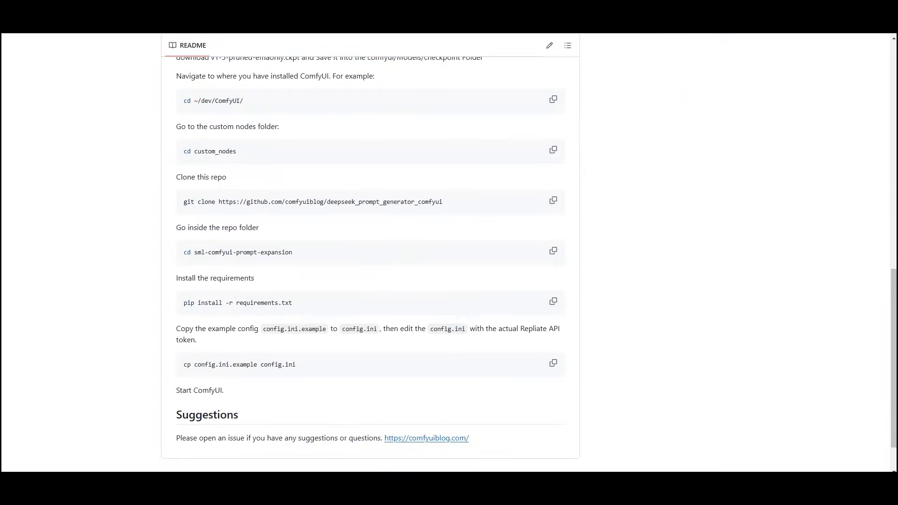
pyautogui.scroll(7, 370, 253)
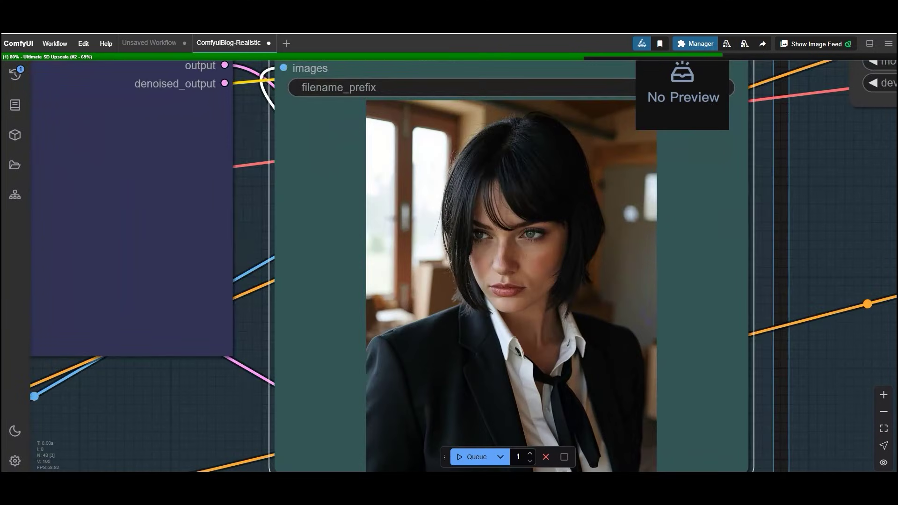
# Examine the generated portrait of the dark-haired woman up close in the ComfyuiBlog-Realistic workflow in ComfyUI
pyautogui.scroll(4, 510, 262)
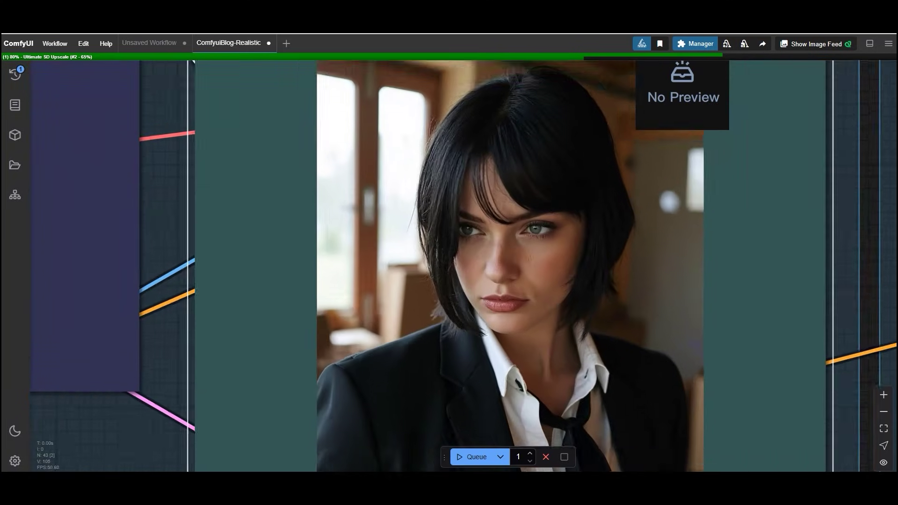
pyautogui.scroll(3, 514, 248)
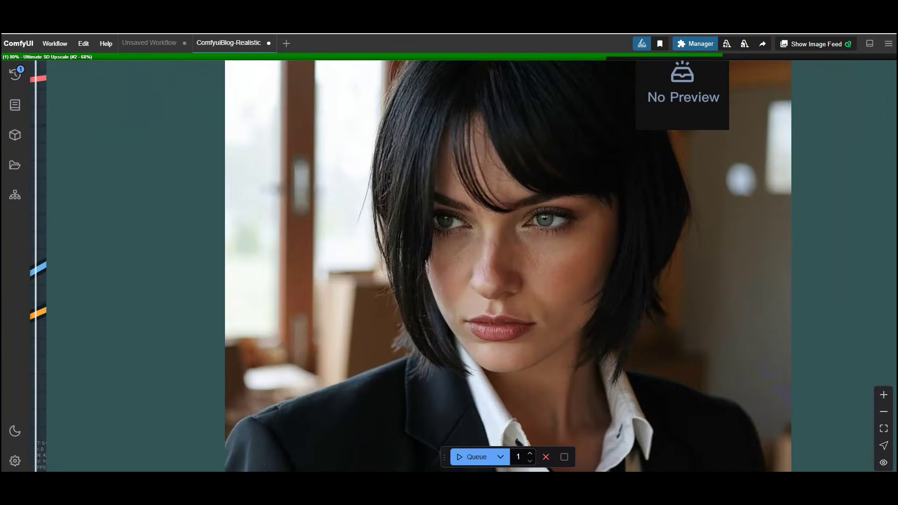
pyautogui.scroll(3, 514, 247)
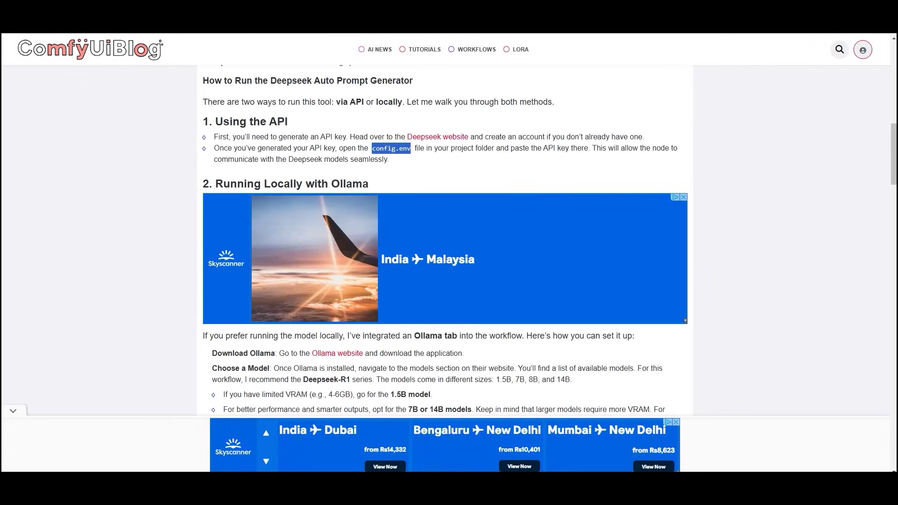
# Read the article's two methods for running the Deepseek Auto Prompt Generator, highlighting the API and Ollama headings
pyautogui.scroll(1, 449, 239)
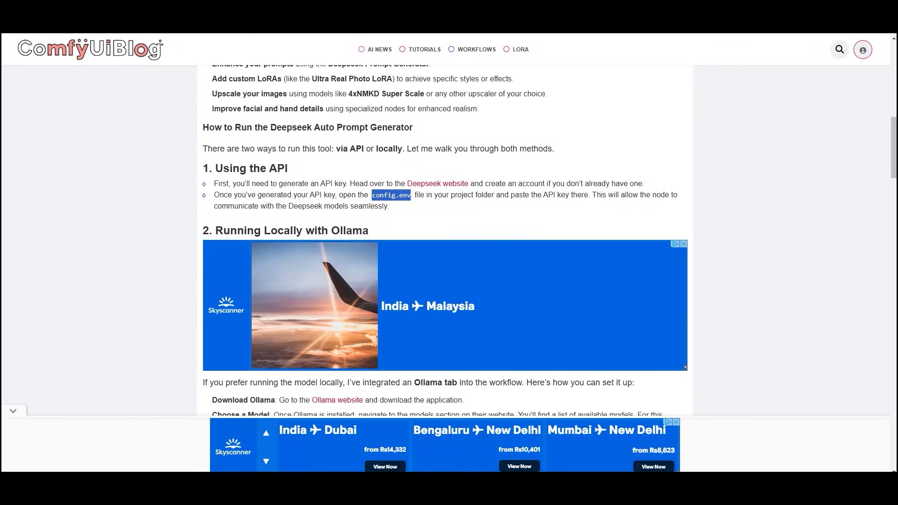
pyautogui.scroll(-1, 449, 238)
pyautogui.moveTo(215, 122); pyautogui.dragTo(288, 122)
pyautogui.moveTo(368, 185); pyautogui.dragTo(212, 184)
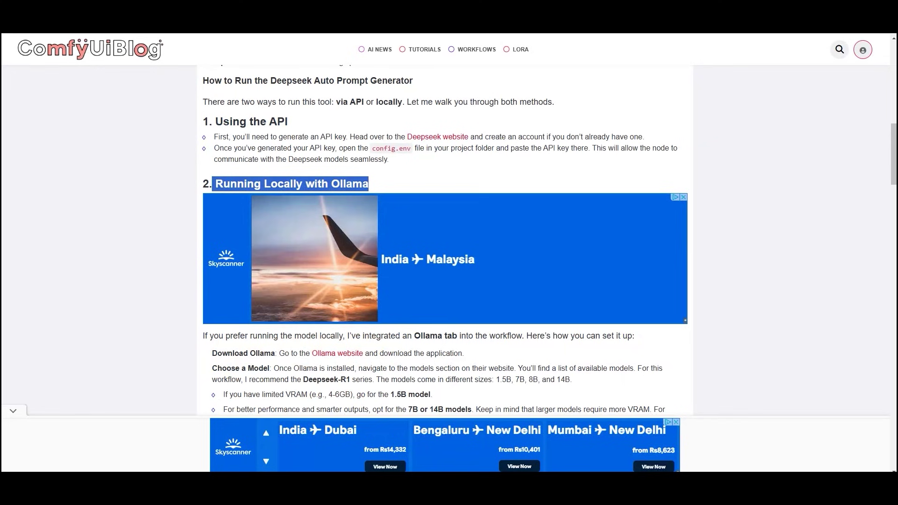
pyautogui.click(213, 184)
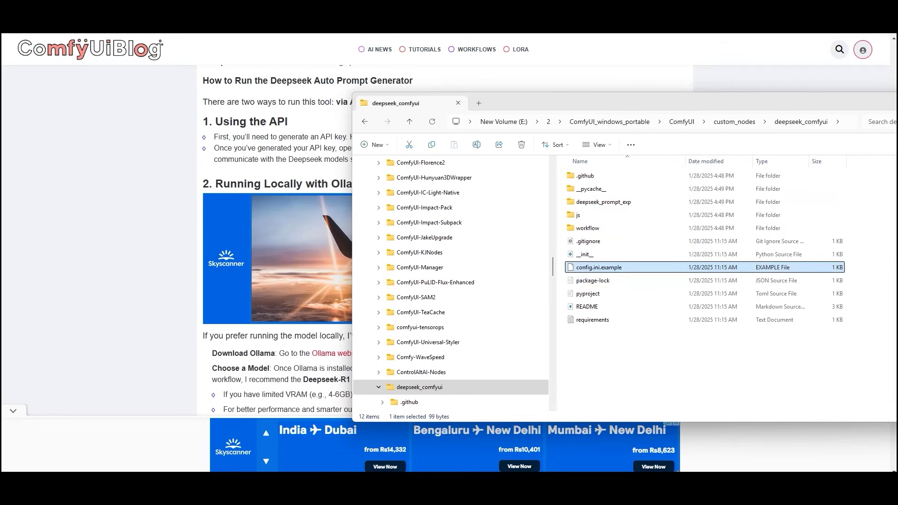
# Open config.ini.example from the deepseek_comfyui folder in Notepad, highlight the DEEPSEEK_API_TOKEN placeholder, then close the file and folder
pyautogui.rightClick(599, 269)
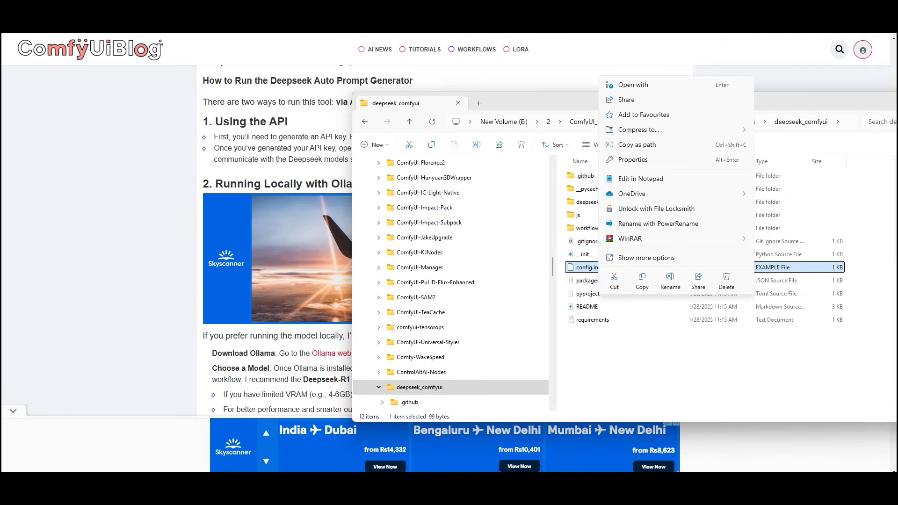
pyautogui.press('Escape')
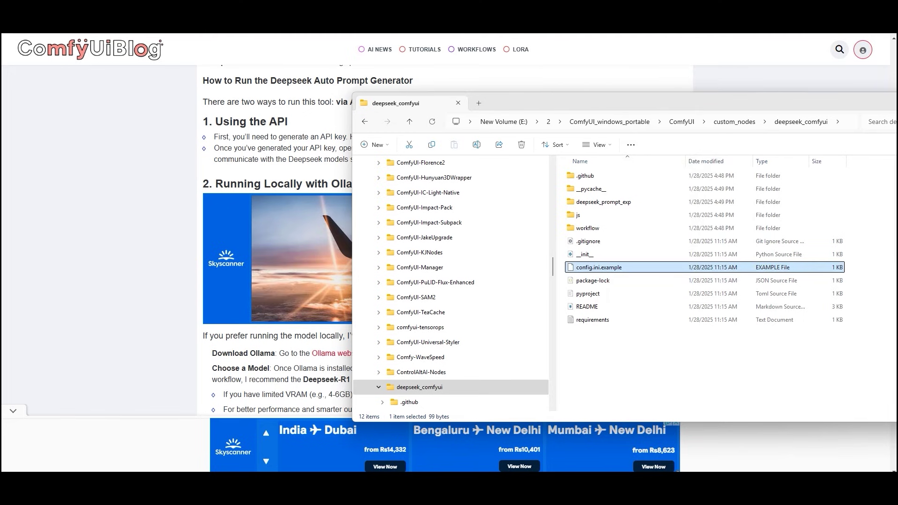
pyautogui.rightClick(599, 269)
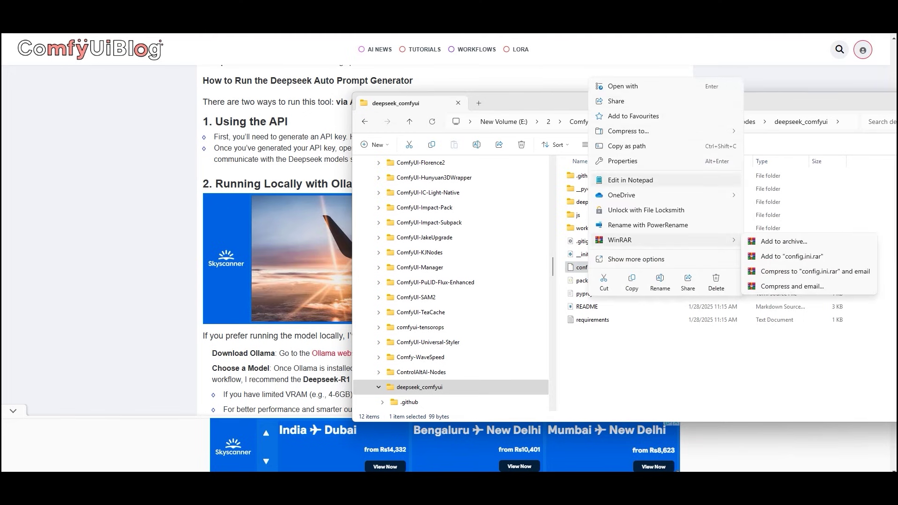
pyautogui.click(630, 180)
pyautogui.moveTo(526, 152); pyautogui.dragTo(646, 152)
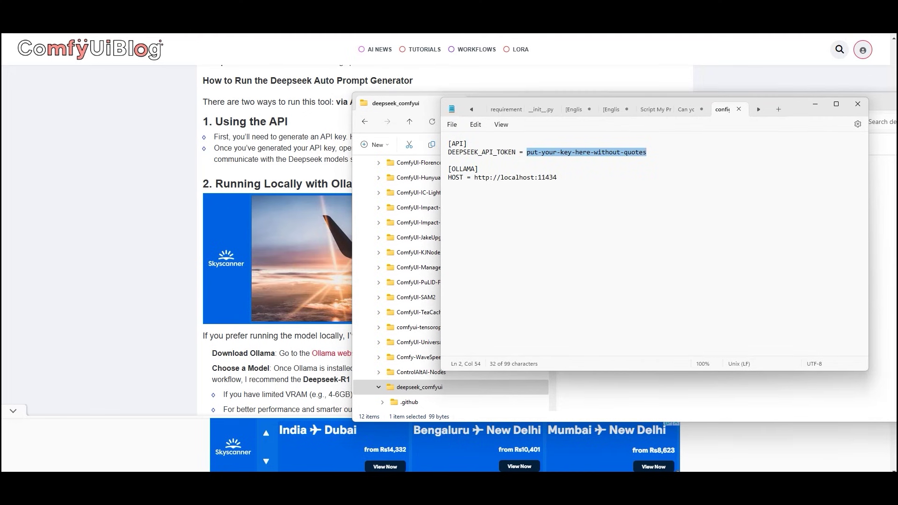
pyautogui.click(857, 104)
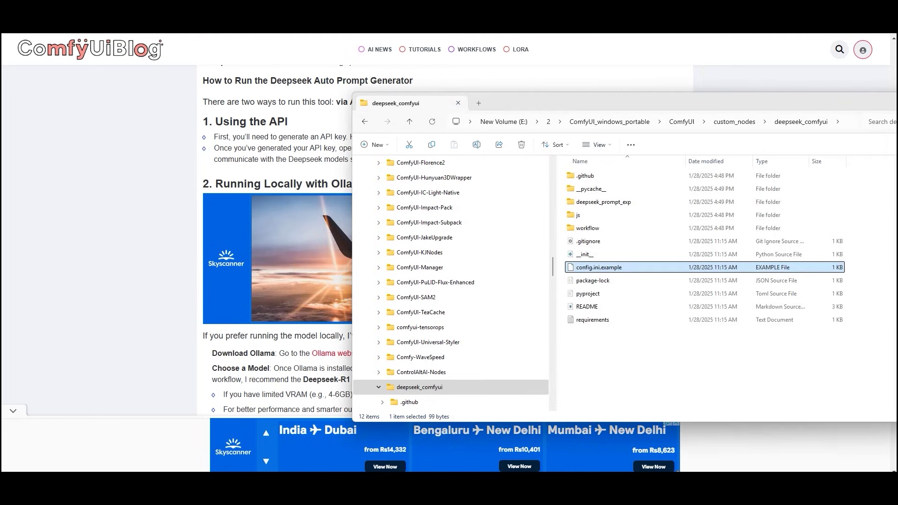
pyautogui.moveTo(758, 105); pyautogui.dragTo(647, 107)
pyautogui.moveTo(776, 107); pyautogui.dragTo(723, 110)
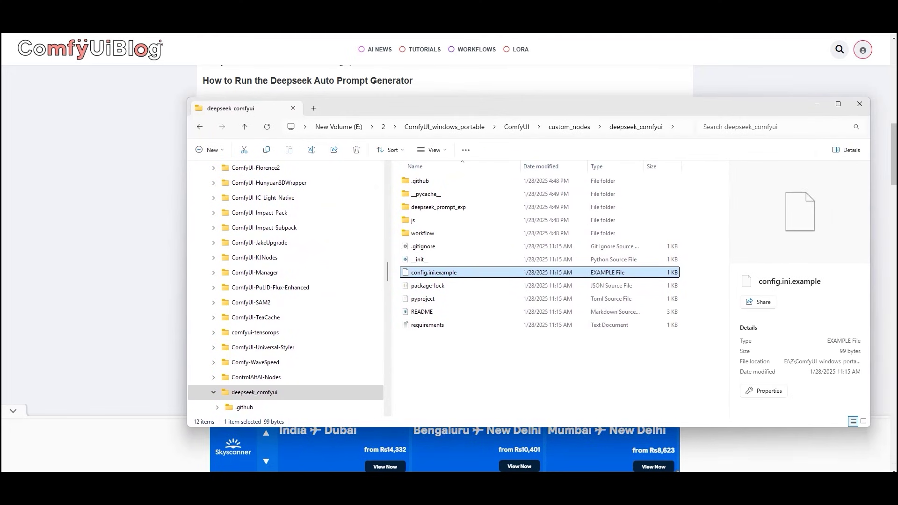
pyautogui.click(860, 104)
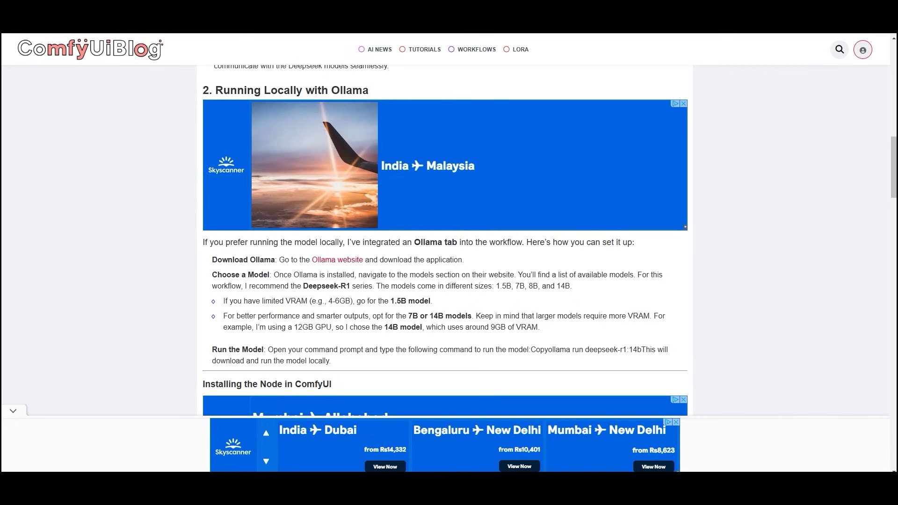
# Open the Ollama website linked in the article's "Running Locally with Ollama" section
pyautogui.scroll(-2, 445, 241)
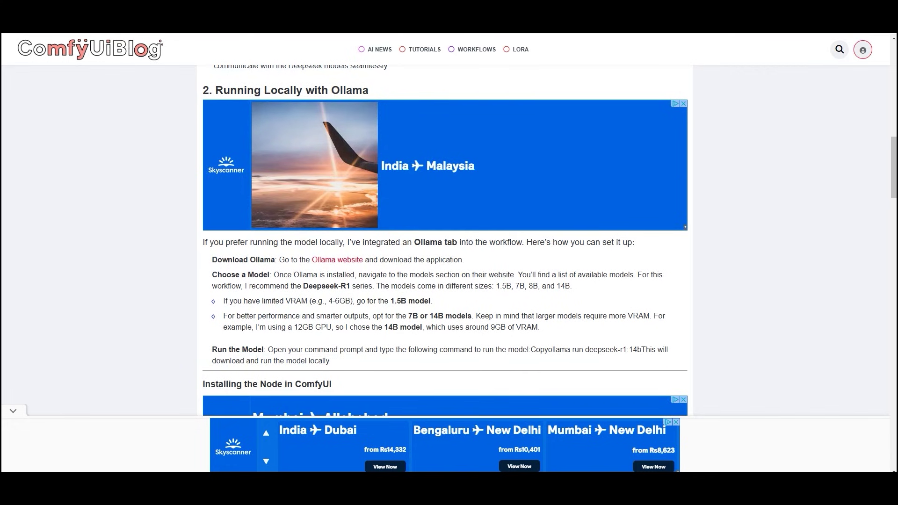
pyautogui.moveTo(215, 90); pyautogui.dragTo(369, 90)
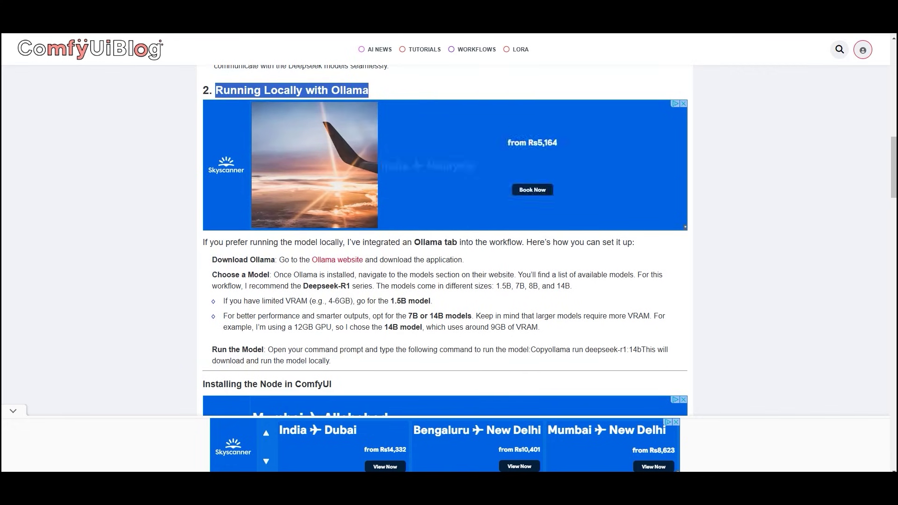
pyautogui.scroll(-2, 369, 90)
pyautogui.scroll(-2, 444, 240)
pyautogui.scroll(1, 445, 240)
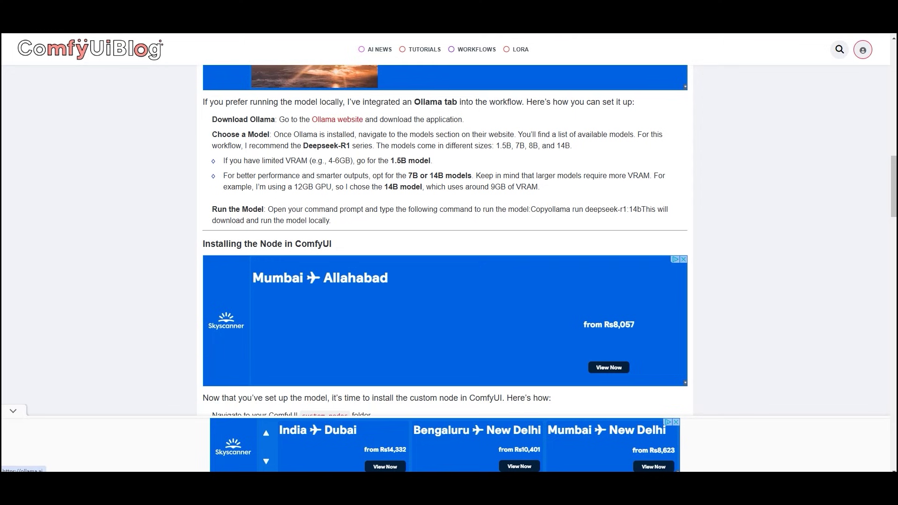
pyautogui.click(337, 119)
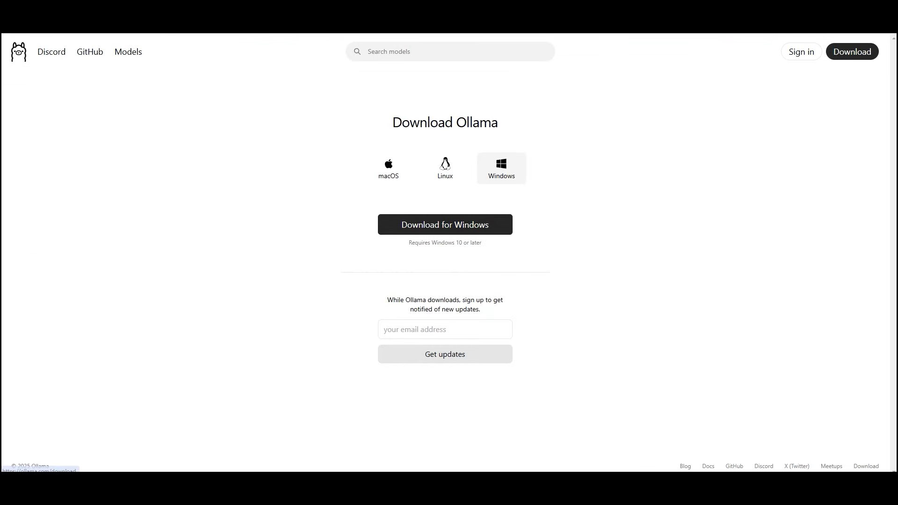
# Cancel the OllamaSetup (2).exe download and close the recent download history
pyautogui.click(853, 24)
pyautogui.click(838, 65)
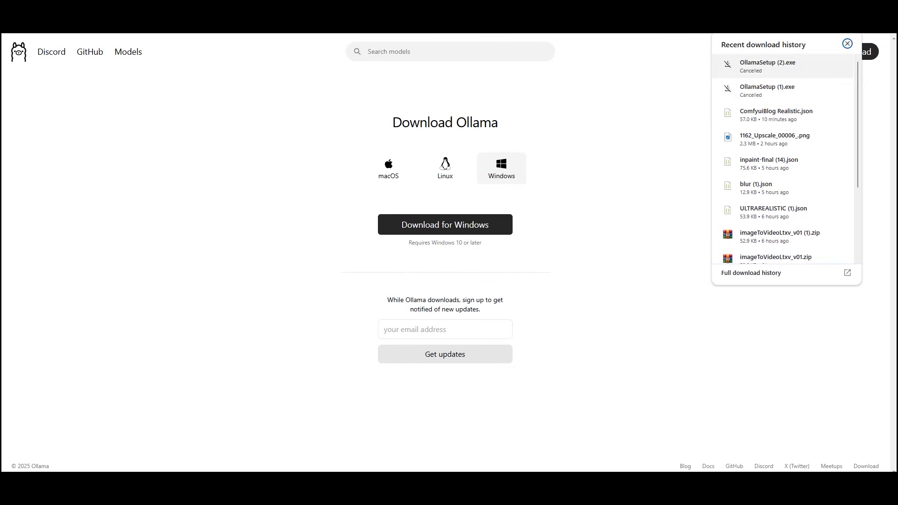
pyautogui.click(847, 43)
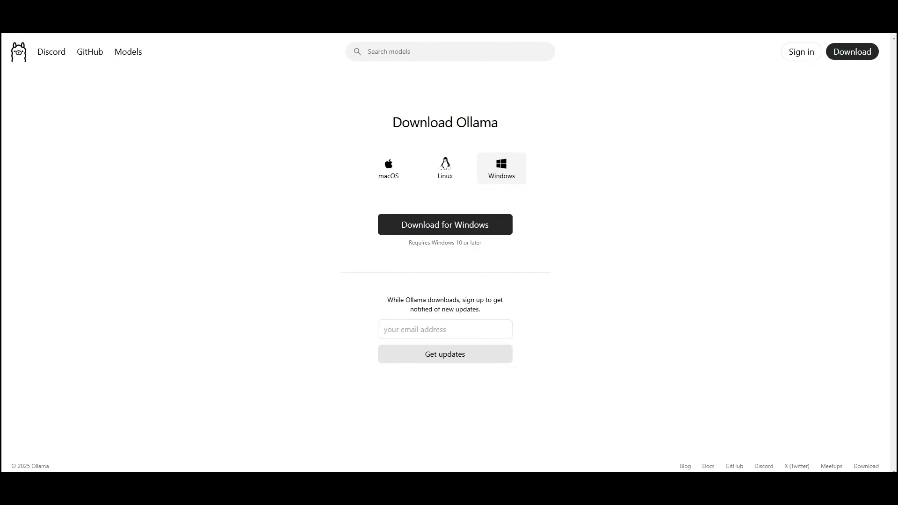
# Go to Ollama's model library and open the deepseek-r1 model page
pyautogui.click(128, 51)
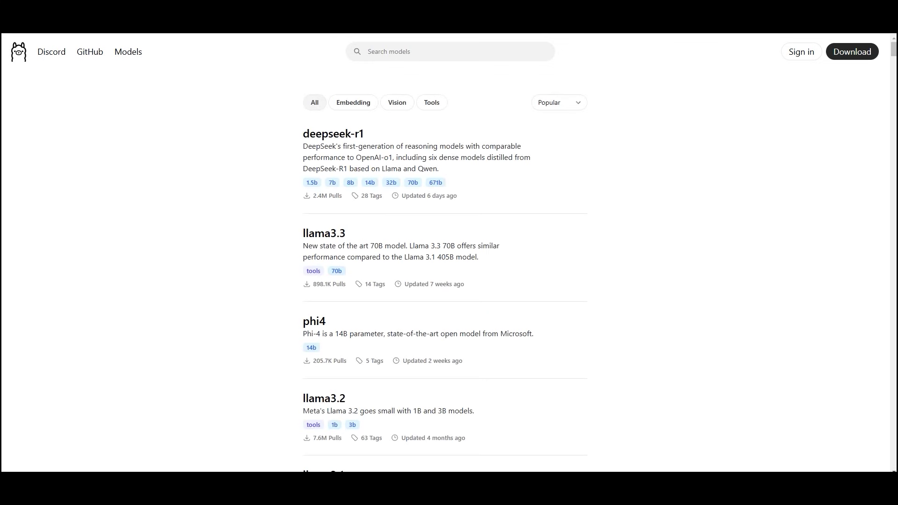
pyautogui.scroll(-15, 444, 281)
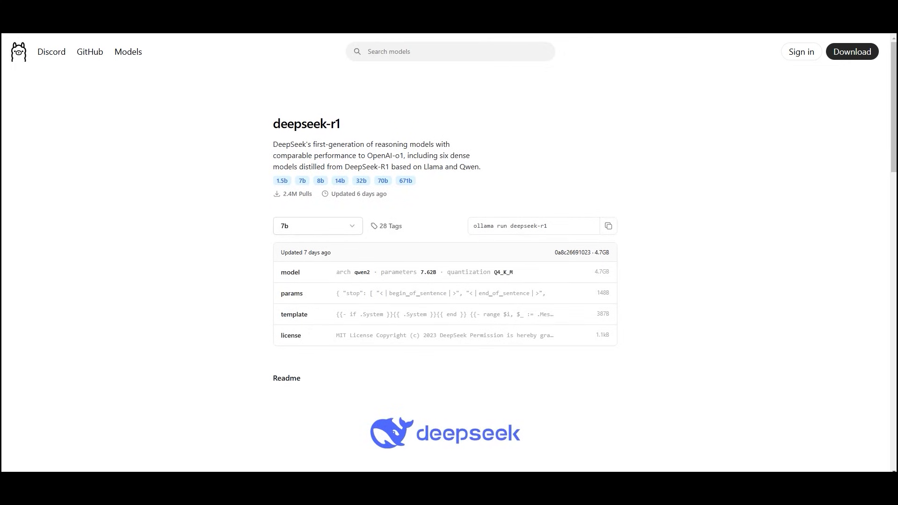
pyautogui.scroll(-1, 444, 257)
pyautogui.scroll(-2, 444, 280)
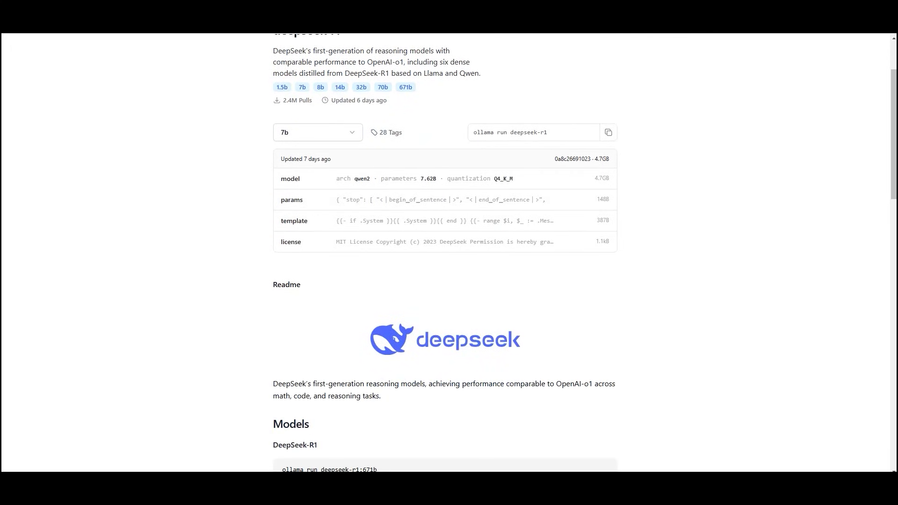
# Check the available deepseek-r1 model sizes and select the 14b variant
pyautogui.click(318, 85)
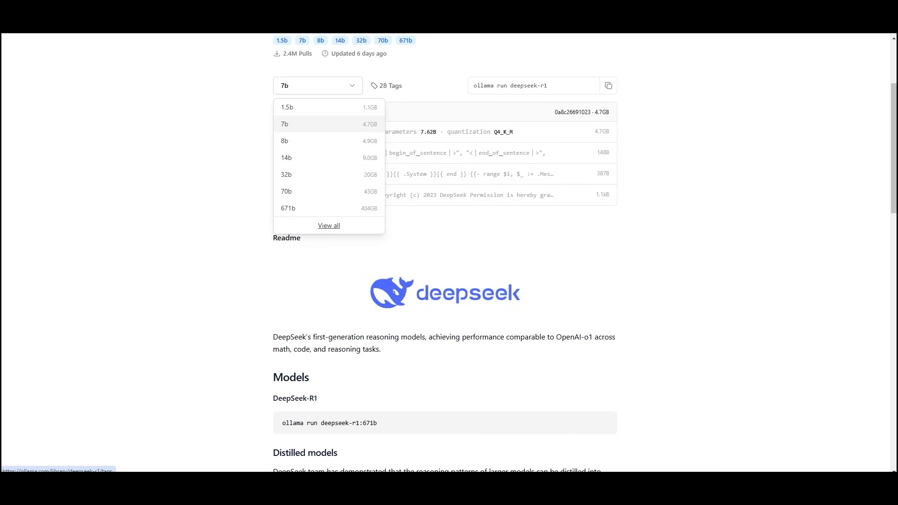
pyautogui.press('Escape')
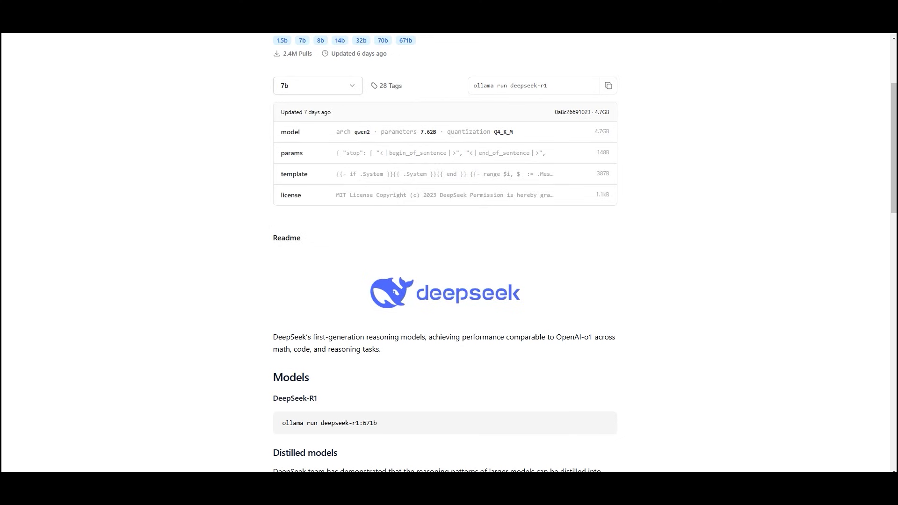
pyautogui.click(318, 86)
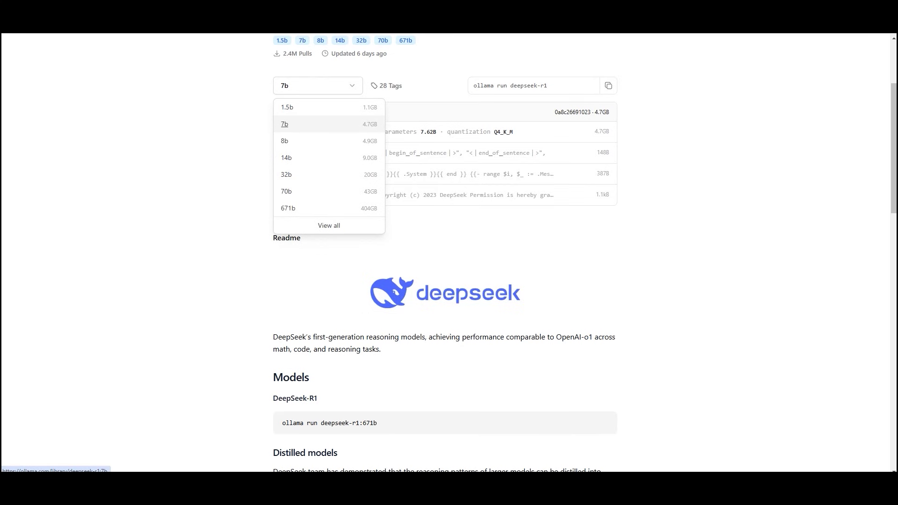
pyautogui.press('Down')
pyautogui.click(287, 158)
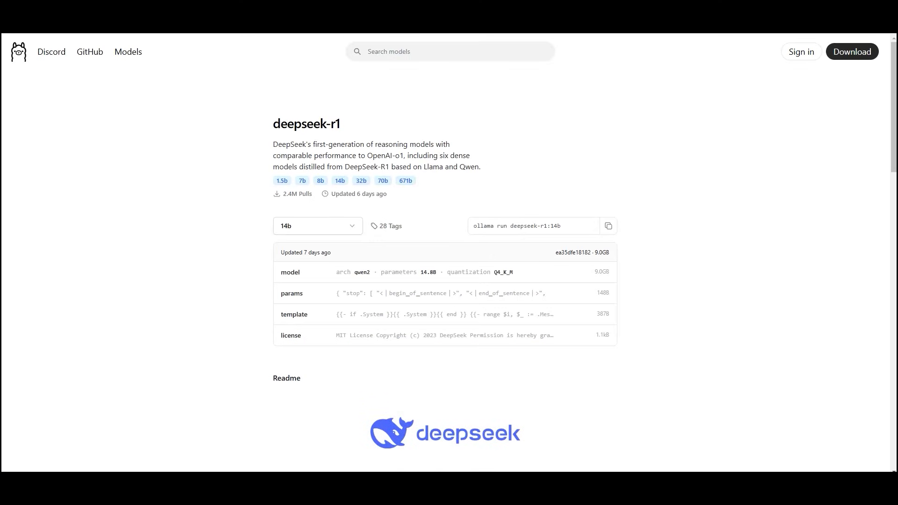
# Copy the run command for the 14b variant, "ollama run deepseek-r1:14b"
pyautogui.scroll(-1, 287, 158)
pyautogui.scroll(-2, 445, 252)
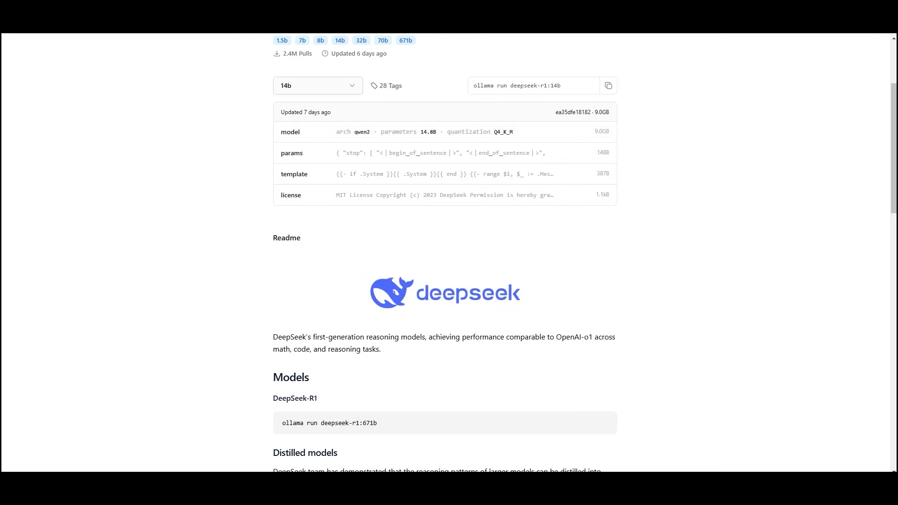
pyautogui.click(318, 86)
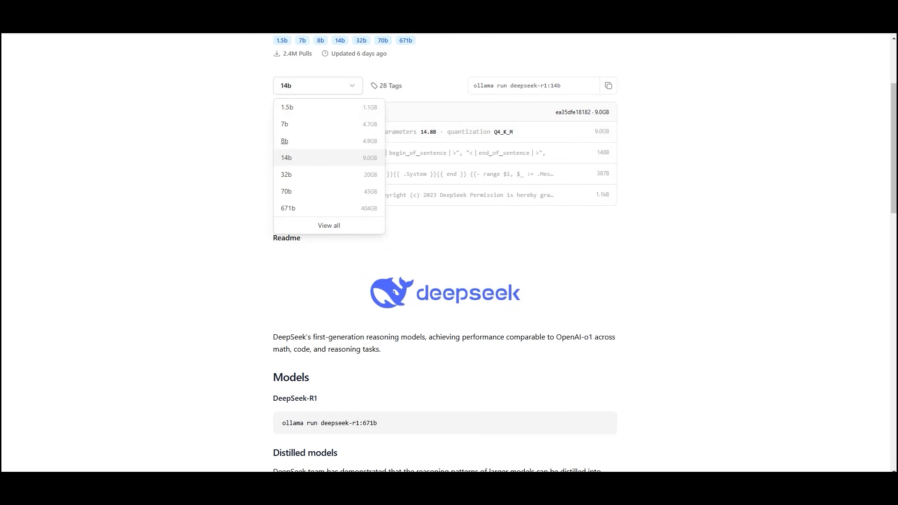
pyautogui.scroll(1, 346, 199)
pyautogui.click(608, 132)
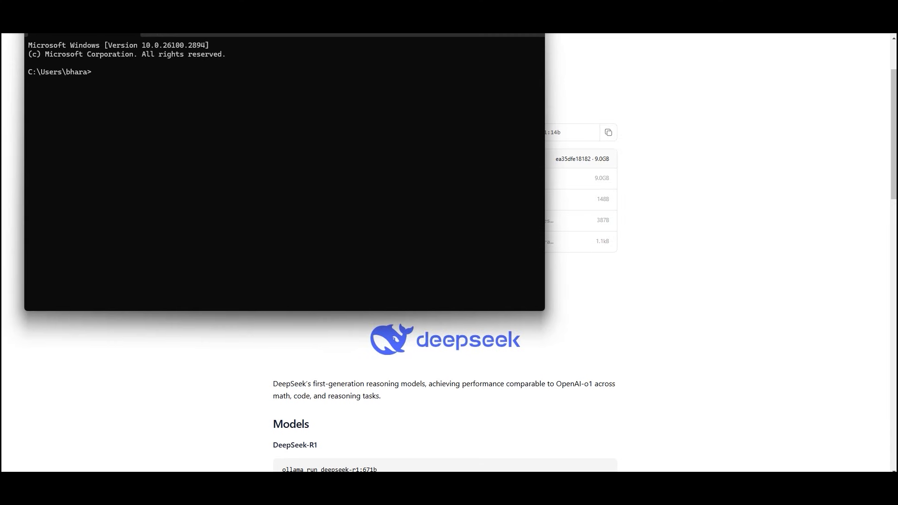
# Run the copied command "ollama run deepseek-r1:14b" in Command Prompt, then close the window
pyautogui.moveTo(300, 32); pyautogui.dragTo(590, 140)
pyautogui.moveTo(507, 139); pyautogui.dragTo(595, 140)
pyautogui.hotkey('ctrl', 'v')
pyautogui.press('Return')
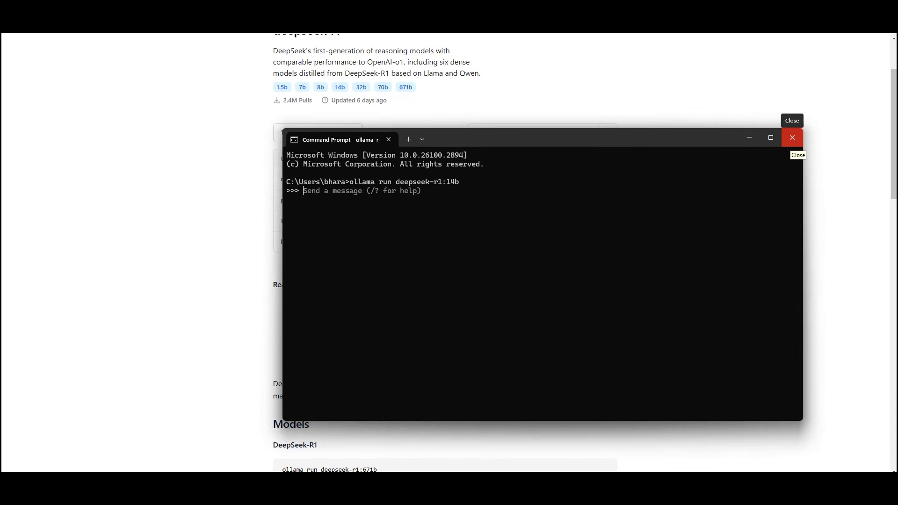
pyautogui.click(792, 138)
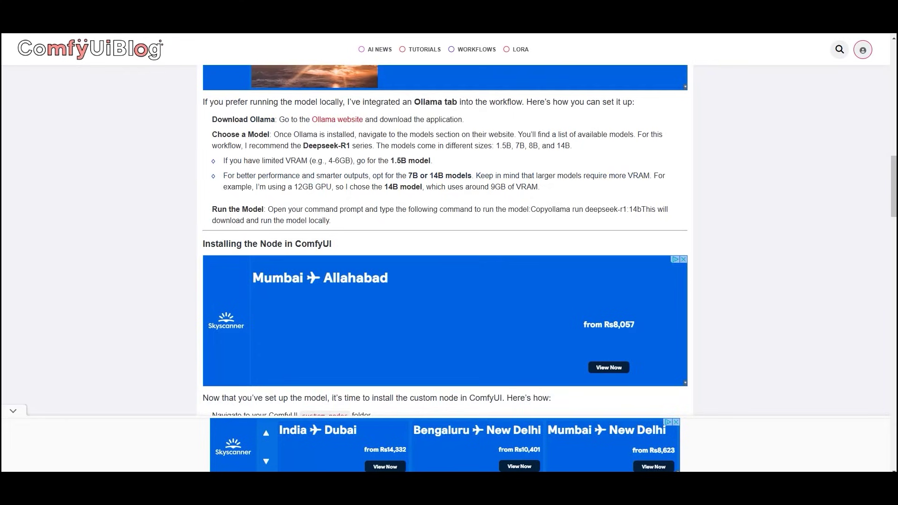
# Copy the git clone command for the deepseek_prompt_generator_comfyui repository from the blog article
pyautogui.scroll(-5, 444, 234)
pyautogui.scroll(-1, 444, 234)
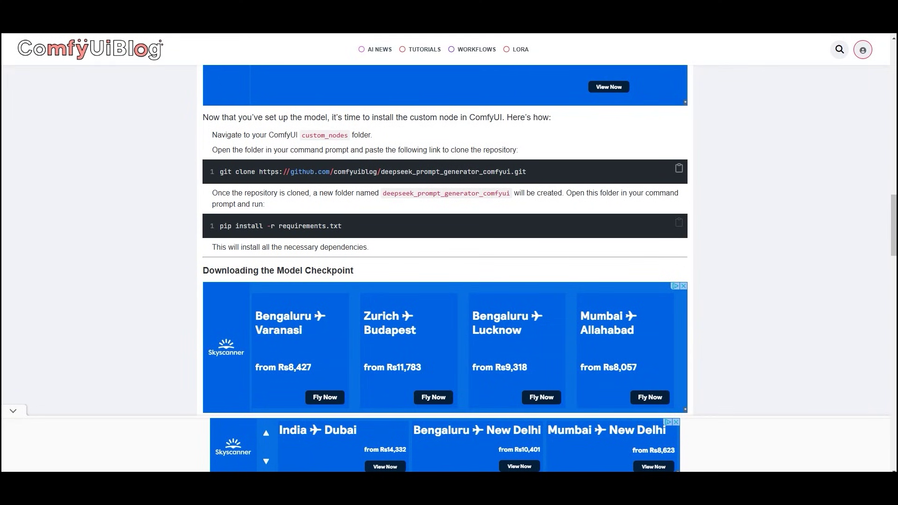
pyautogui.click(679, 168)
# Open Command Prompt in ComfyUI's custom_nodes folder and run the copied git clone command
pyautogui.press('super+e')
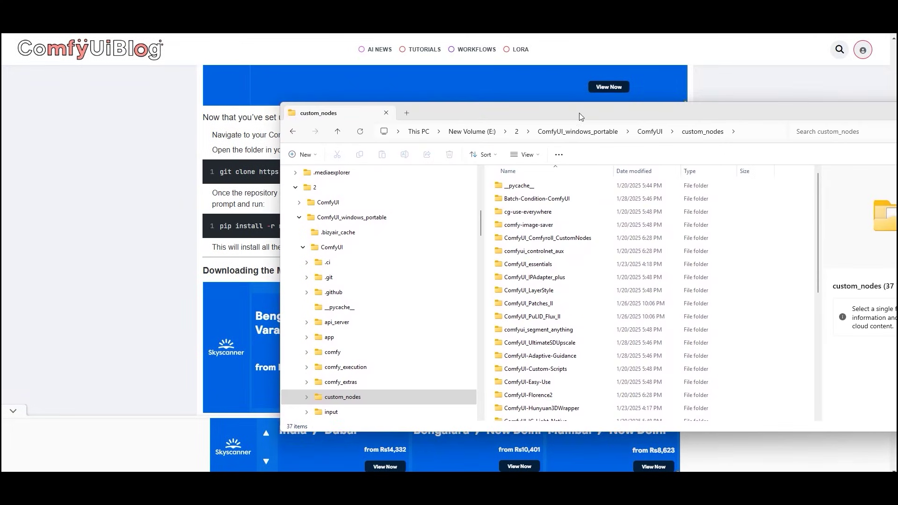
pyautogui.click(759, 131)
pyautogui.write('cmd')
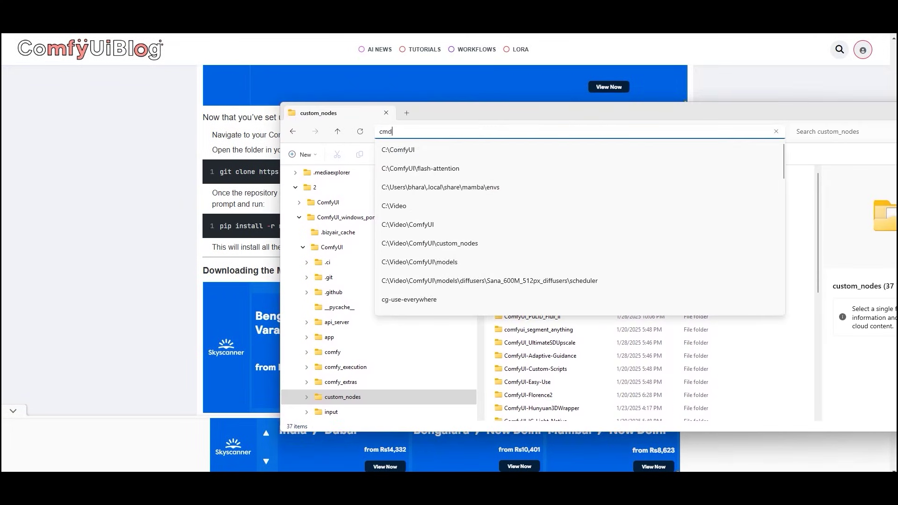
pyautogui.press('Return')
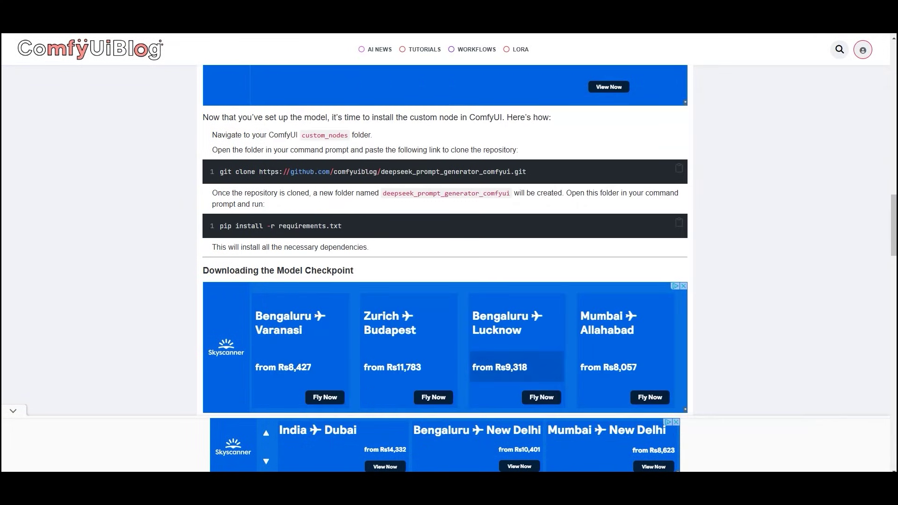
pyautogui.moveTo(563, 484)
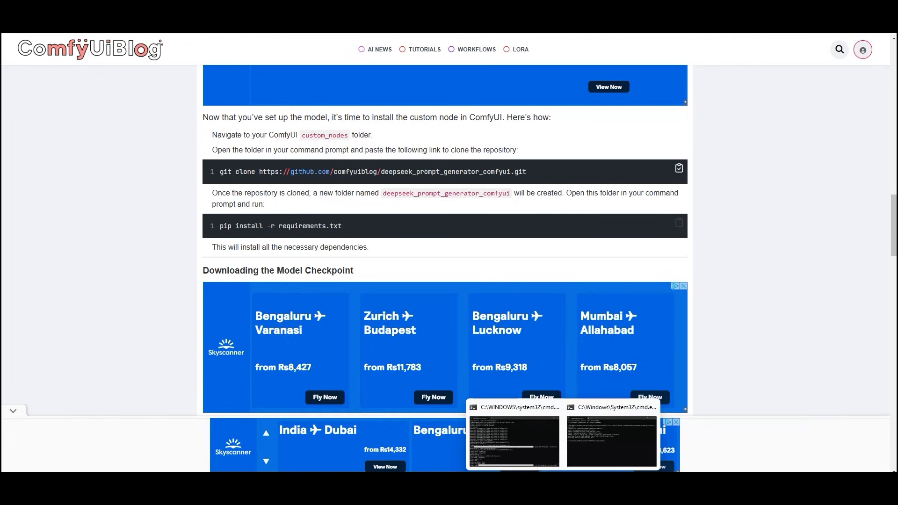
pyautogui.click(613, 441)
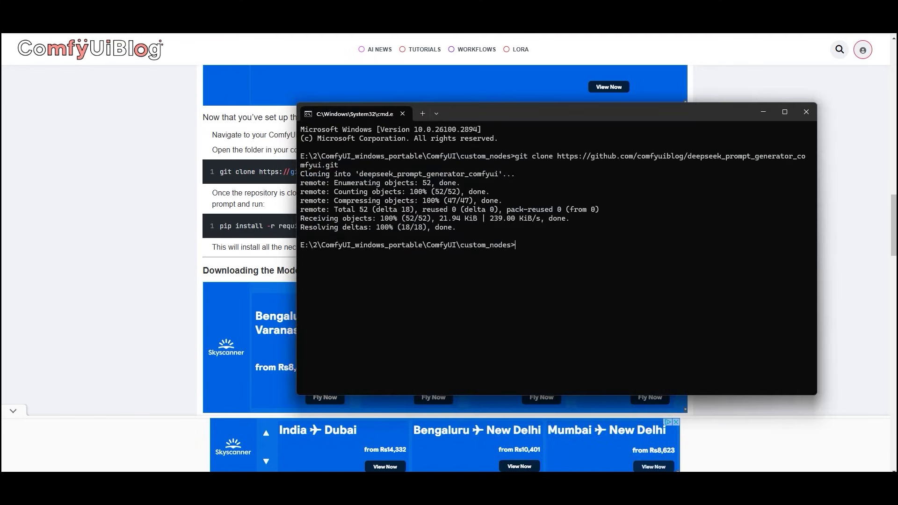
# Open the cloned deepseek_prompt_generator_comfyui folder inside custom_nodes and start Command Prompt from it
pyautogui.click(519, 483)
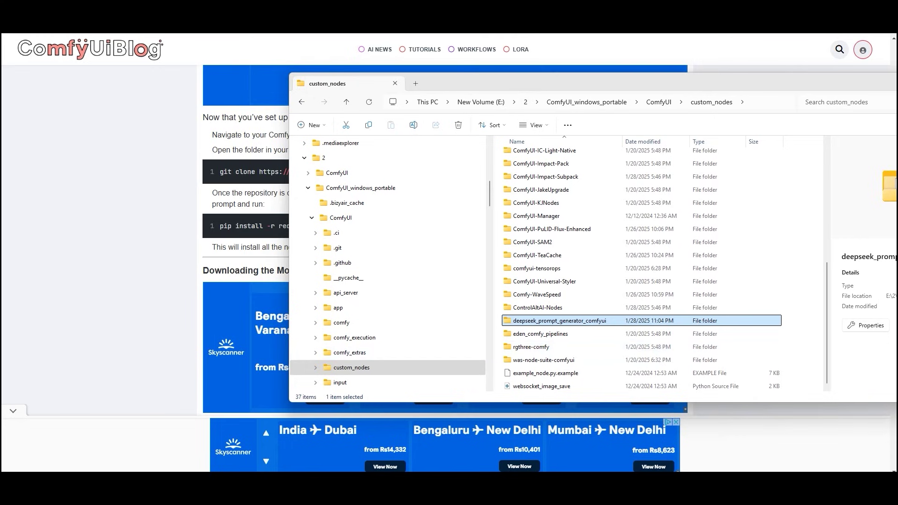
pyautogui.moveTo(624, 87); pyautogui.dragTo(559, 83)
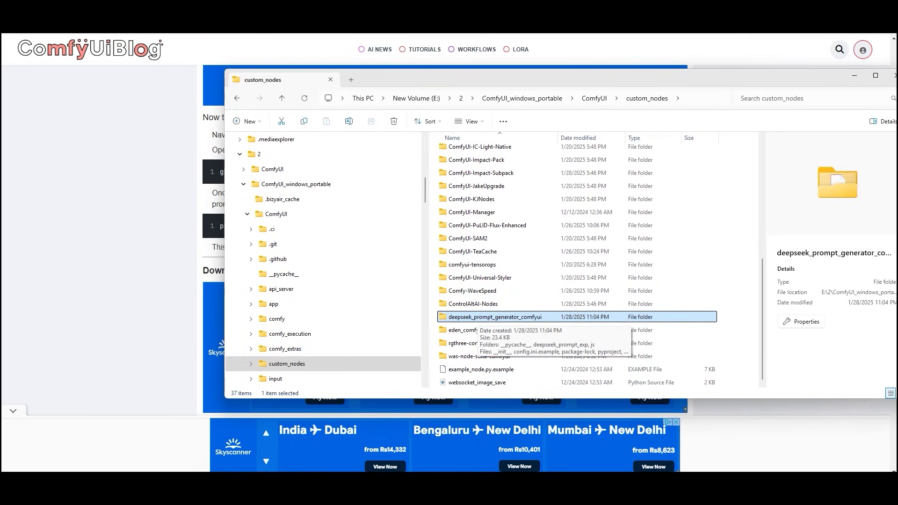
pyautogui.press('F2')
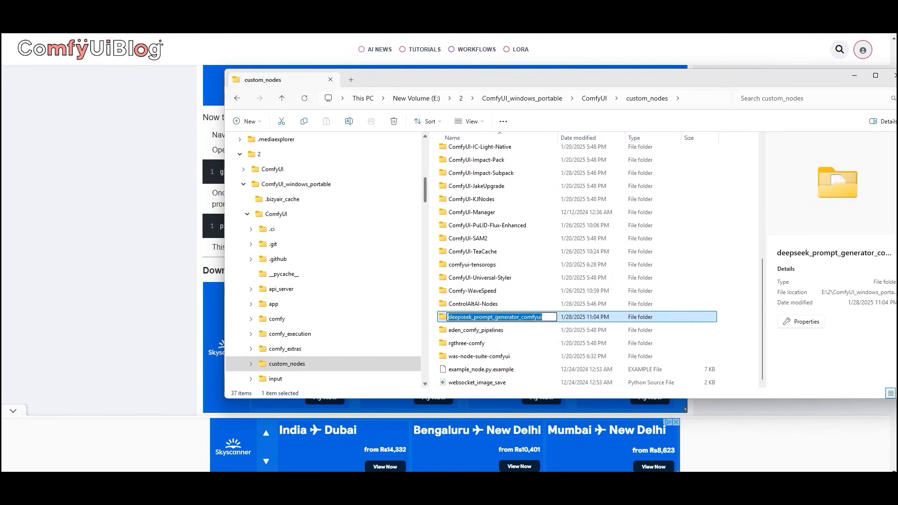
pyautogui.press('Return')
pyautogui.press('Return')
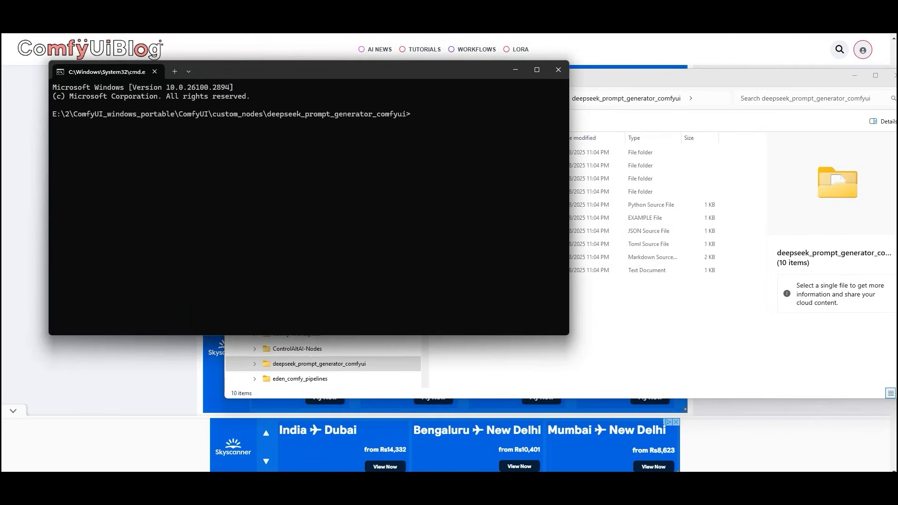
# Install the custom node's dependencies by running "pip install -r requirements.txt" in the deepseek_prompt_generator_comfyui folder
pyautogui.moveTo(407, 69); pyautogui.dragTo(545, 136)
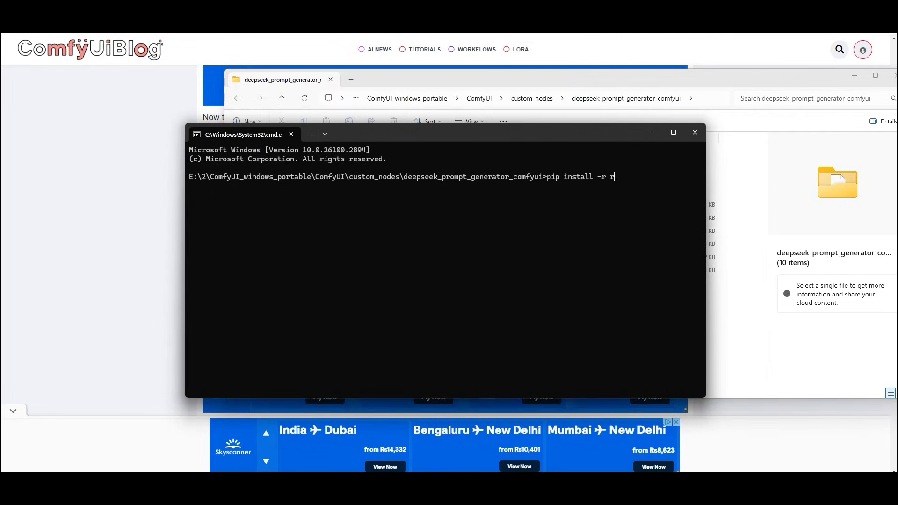
pyautogui.press('Return')
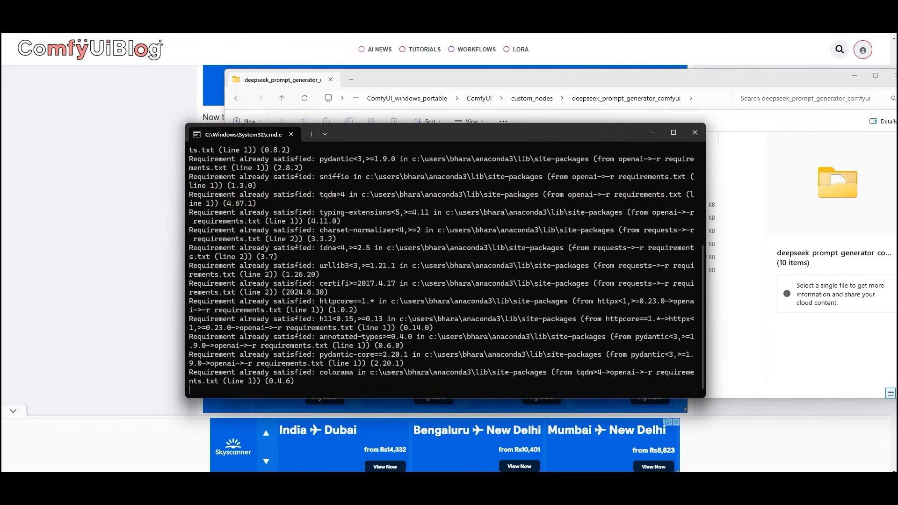
pyautogui.moveTo(419, 137); pyautogui.dragTo(510, 82)
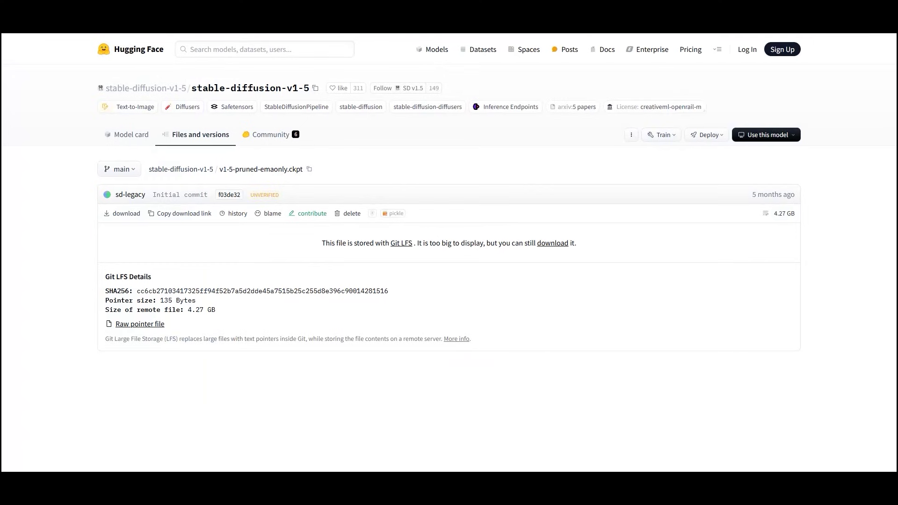
# Download v1-5-pruned-emaonly.ckpt from the stable-diffusion-v1-5 Hugging Face page and set ComfyUI's models\checkpoints folder as the save location
pyautogui.rightClick(553, 243)
pyautogui.click(592, 334)
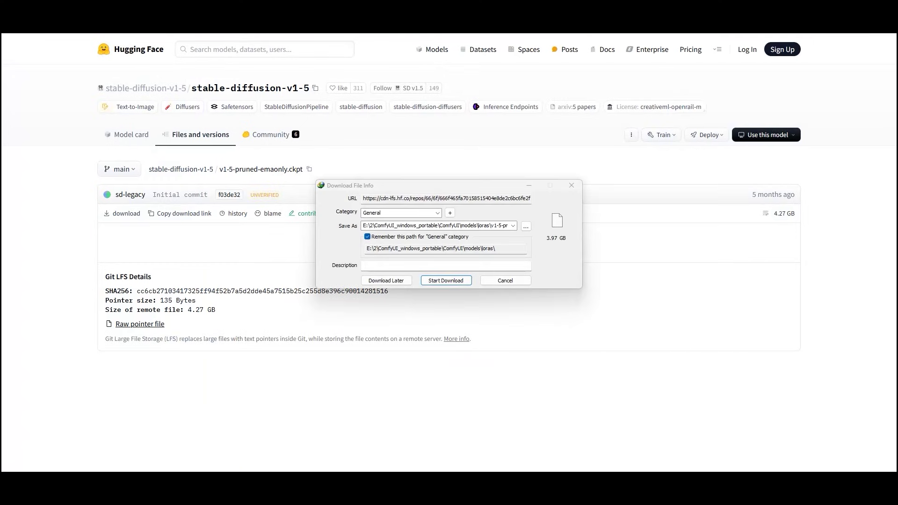
pyautogui.moveTo(467, 185); pyautogui.dragTo(623, 184)
pyautogui.click(680, 225)
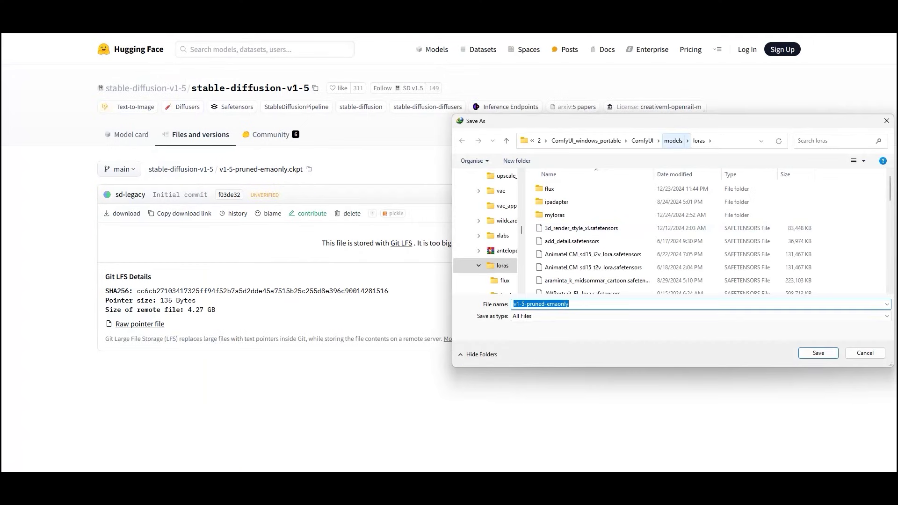
pyautogui.click(674, 140)
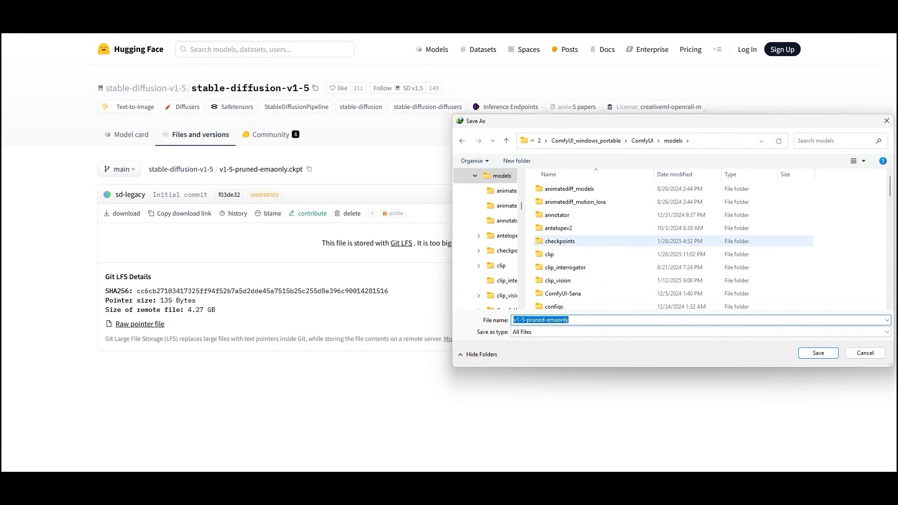
pyautogui.doubleClick(559, 241)
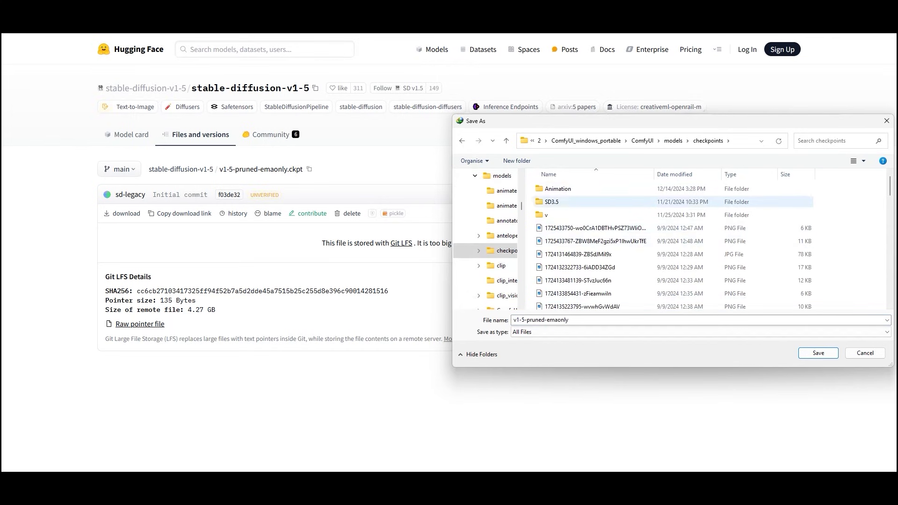
pyautogui.click(818, 352)
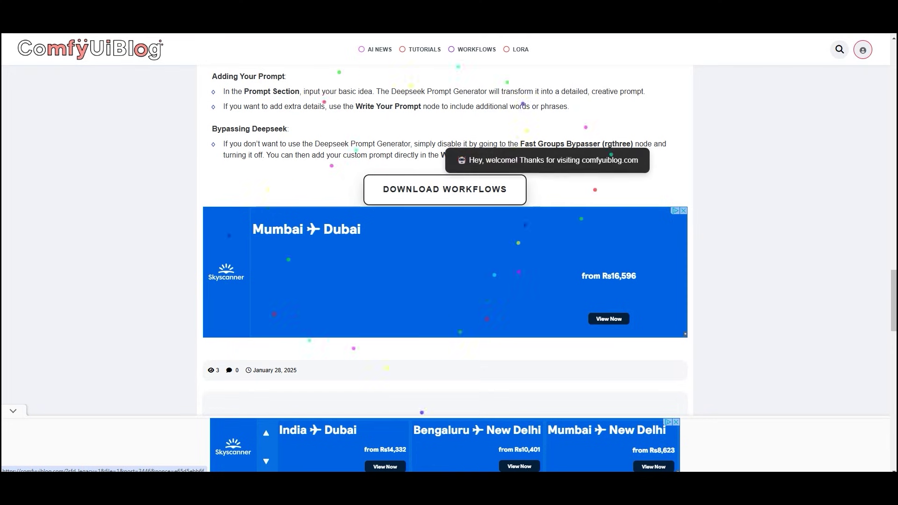
# Download the workflows from the blog article and select the DeepSeek Prompt Generator node in ComfyUI's ComfyuiBlog-Realistic workflow
pyautogui.click(444, 189)
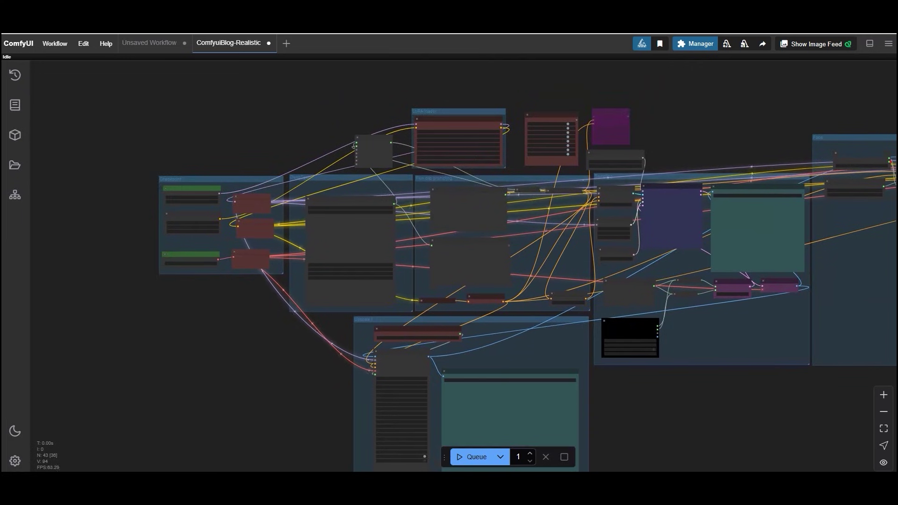
pyautogui.scroll(8, 260, 231)
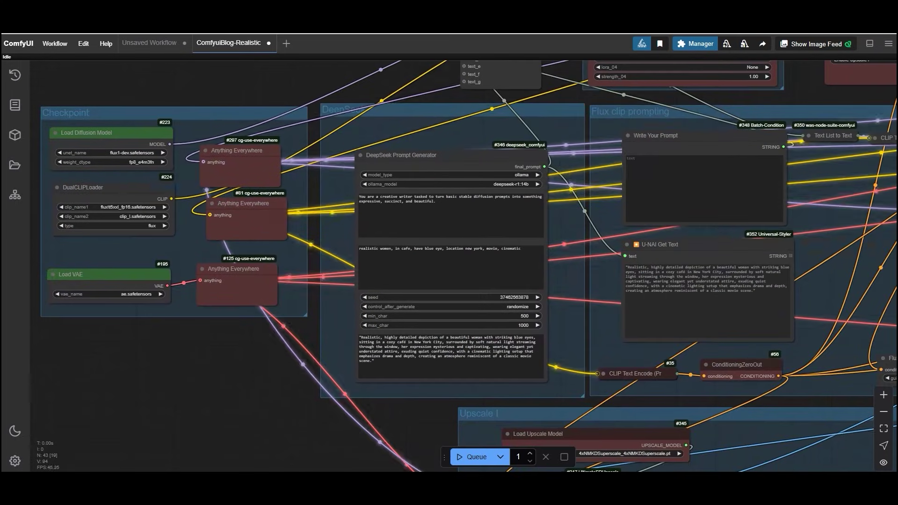
pyautogui.scroll(2, 447, 147)
pyautogui.click(447, 156)
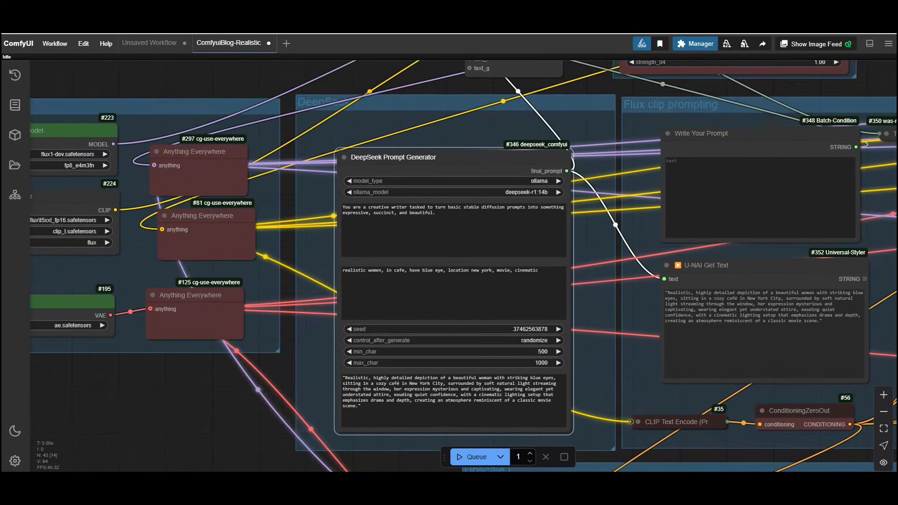
# Examine the model loaders in the Checkpoint group, the prompt nodes, the LoRA loader group and the Fast Groups Bypasser
pyautogui.scroll(-4, 297, 238)
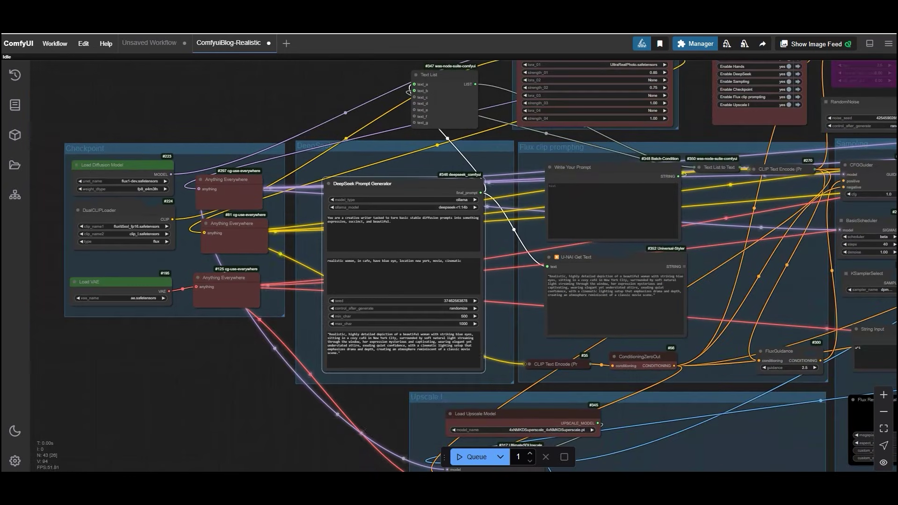
pyautogui.scroll(-1, 267, 129)
pyautogui.moveTo(255, 128); pyautogui.dragTo(445, 118)
pyautogui.scroll(2, 407, 134)
pyautogui.scroll(5, 328, 177)
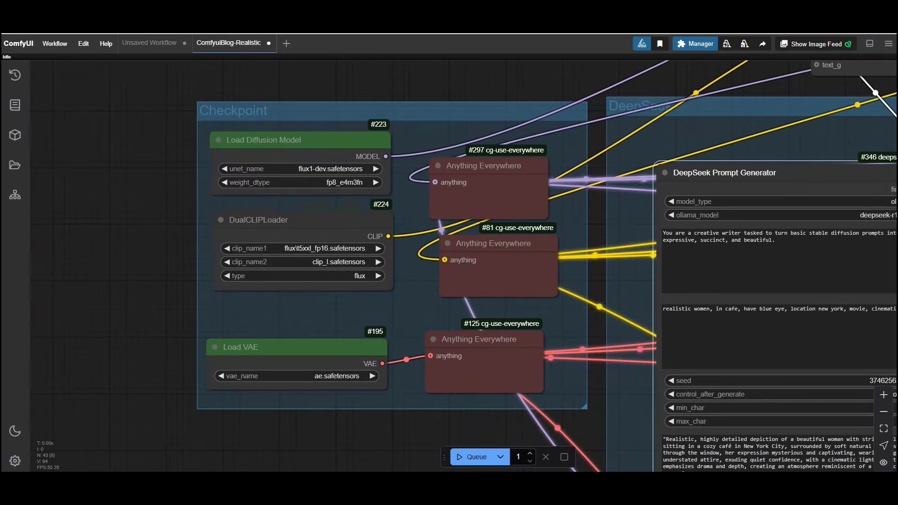
pyautogui.scroll(-8, 326, 226)
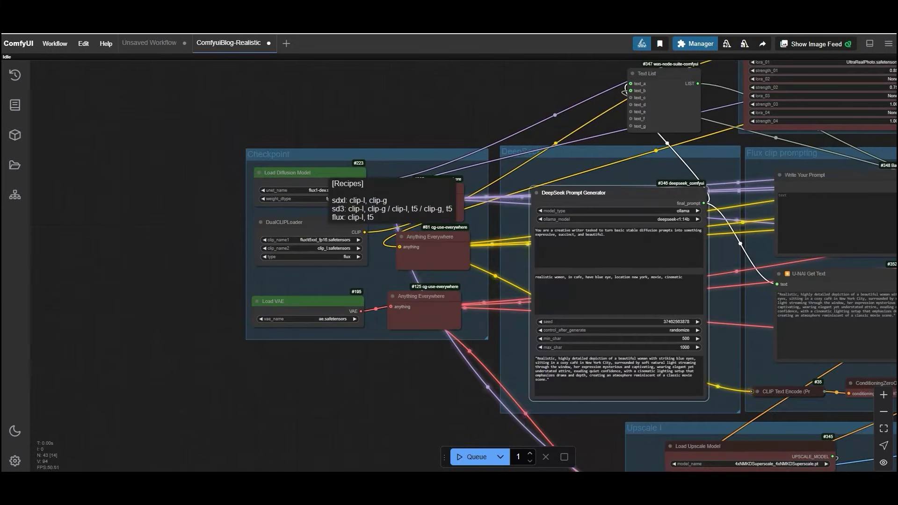
pyautogui.moveTo(492, 193); pyautogui.dragTo(380, 188)
pyautogui.scroll(3, 384, 190)
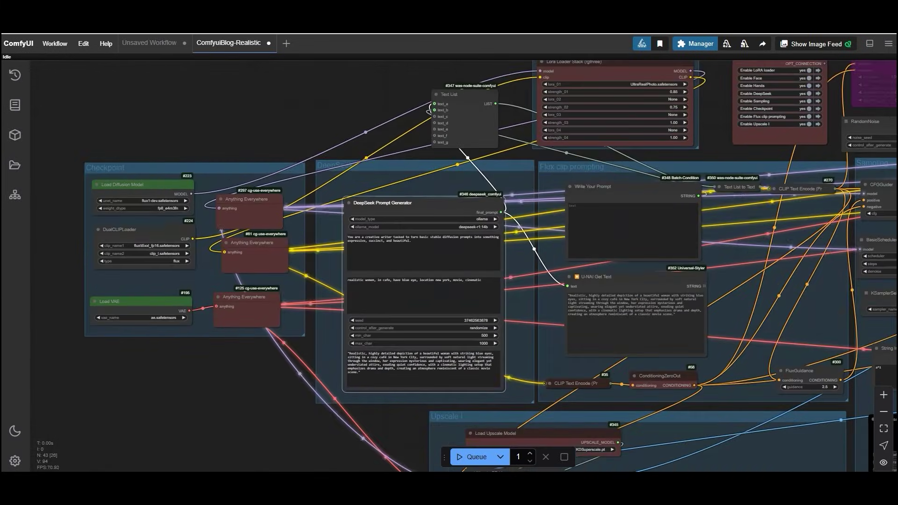
pyautogui.scroll(3, 378, 196)
pyautogui.scroll(-5, 367, 206)
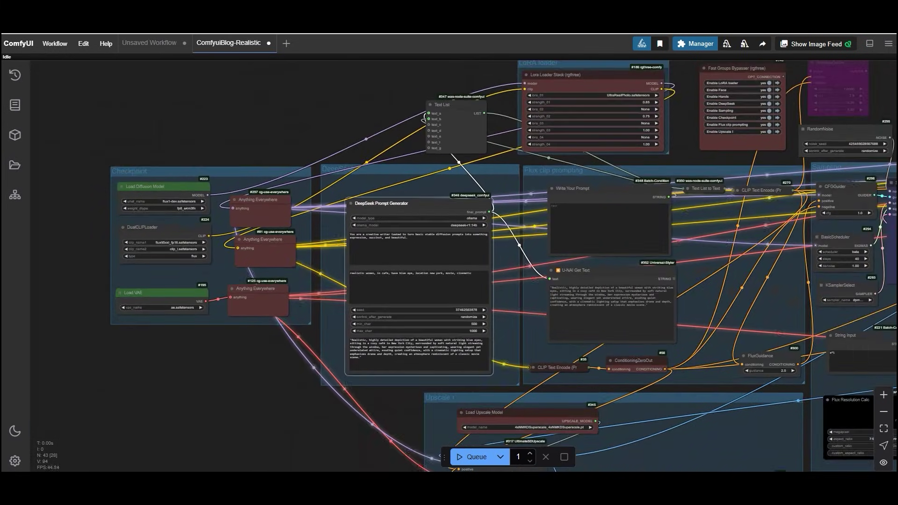
pyautogui.scroll(3, 367, 206)
pyautogui.moveTo(582, 67); pyautogui.dragTo(384, 168)
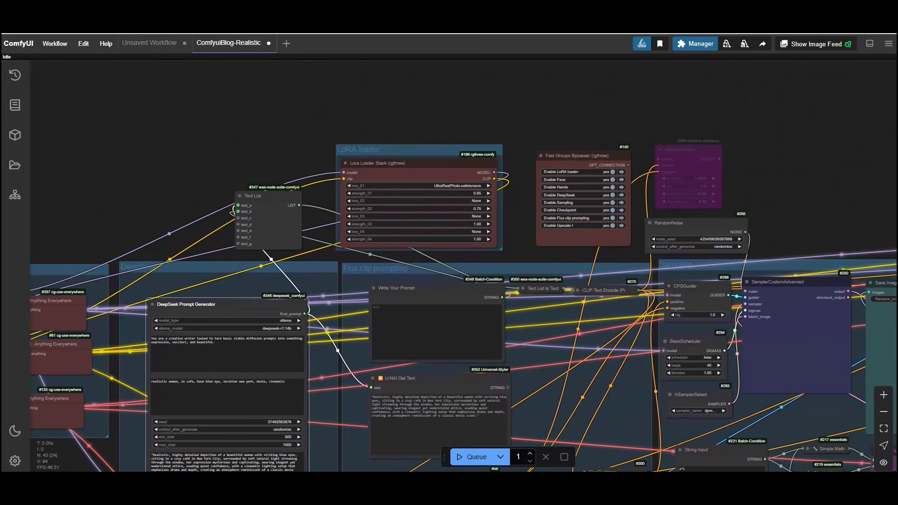
pyautogui.scroll(4, 384, 169)
pyautogui.scroll(2, 384, 171)
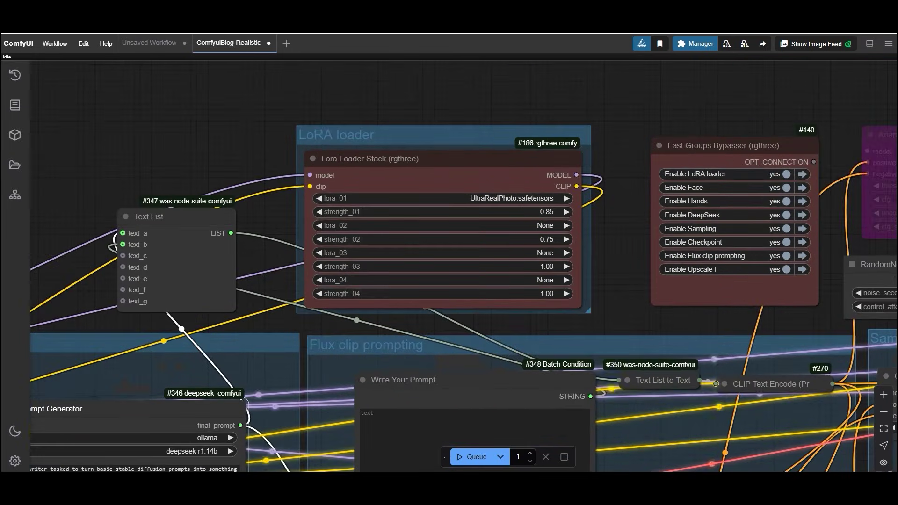
pyautogui.scroll(-5, 385, 173)
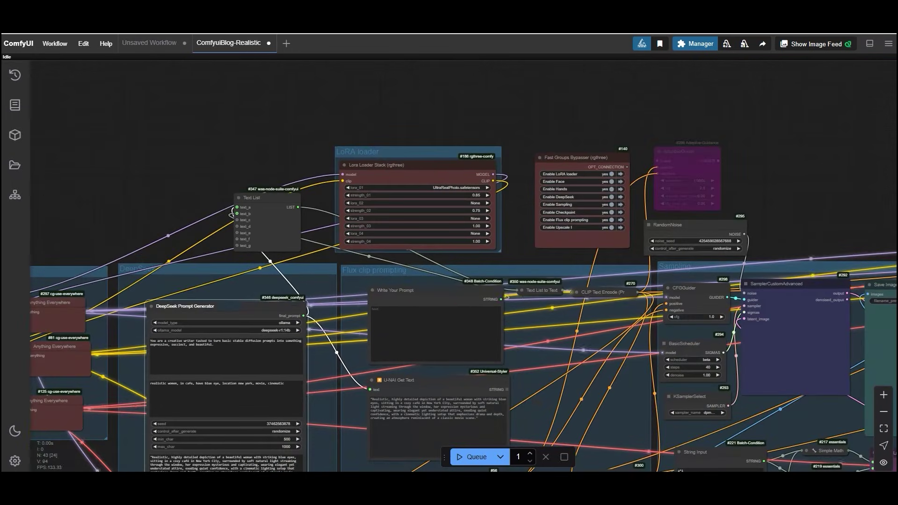
# Examine the Upscale I group's upscale model and Ultimate SD Upscale settings, and the sampling groups further along the workflow
pyautogui.moveTo(323, 285); pyautogui.dragTo(520, 97)
pyautogui.moveTo(300, 364); pyautogui.dragTo(402, 192)
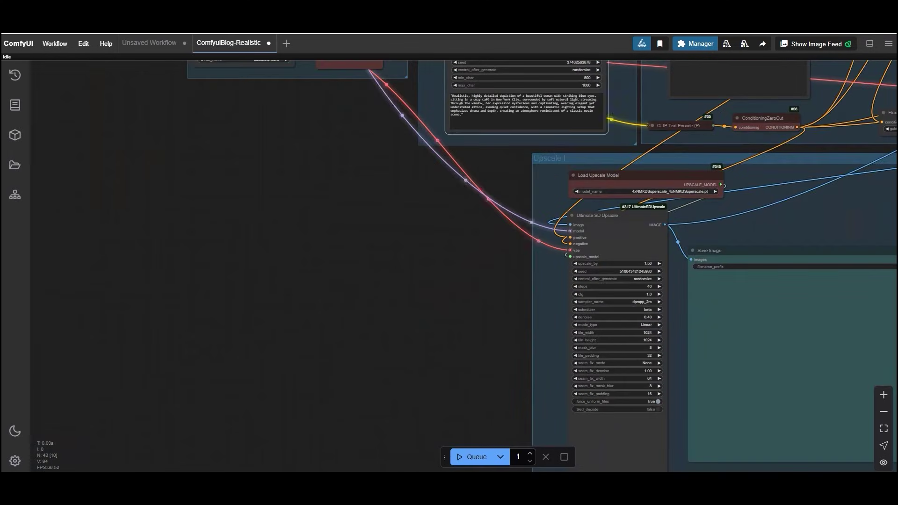
pyautogui.scroll(5, 555, 273)
pyautogui.moveTo(554, 272); pyautogui.dragTo(453, 314)
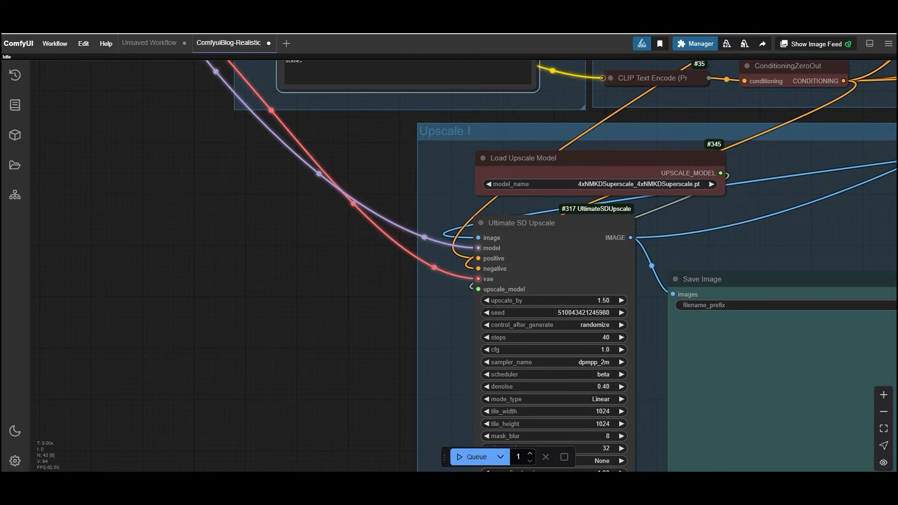
pyautogui.scroll(-3, 351, 194)
pyautogui.scroll(-3, 85, 331)
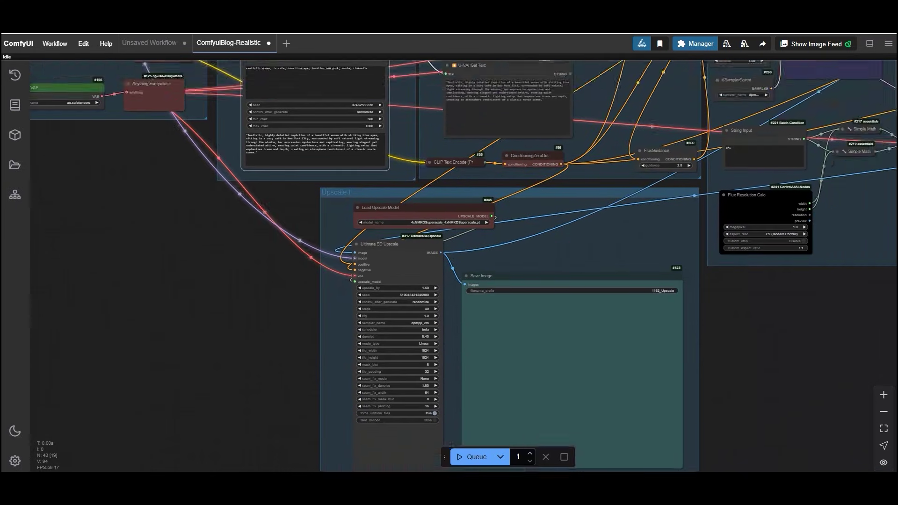
pyautogui.moveTo(833, 164); pyautogui.dragTo(541, 297)
pyautogui.scroll(-2, 561, 385)
pyautogui.moveTo(743, 121); pyautogui.dragTo(257, 142)
pyautogui.scroll(3, 262, 142)
pyautogui.scroll(2, 181, 140)
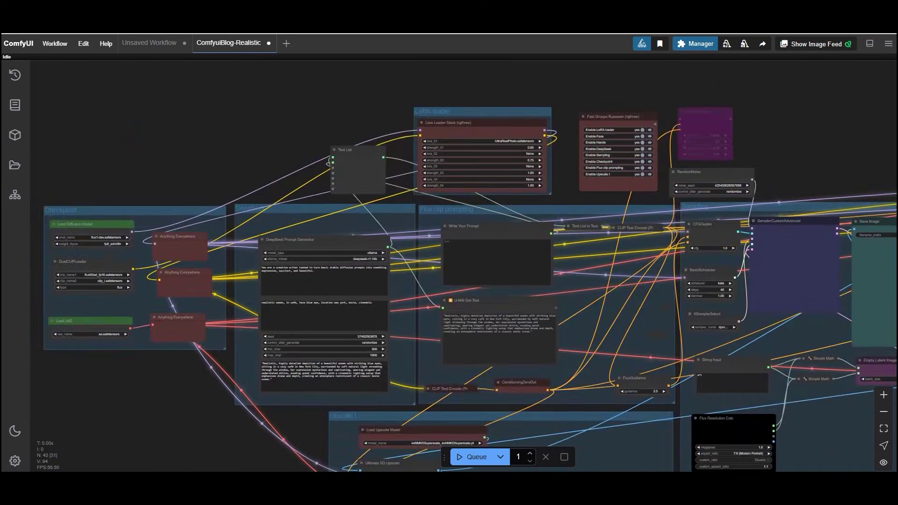
# Check the LoRA files available for the first slot of the Lora Loader Stack
pyautogui.scroll(10, 526, 155)
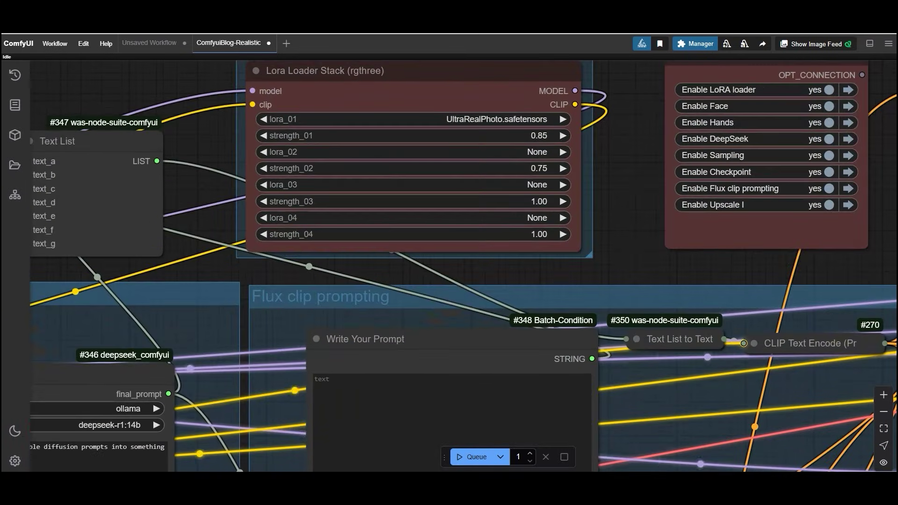
pyautogui.click(455, 119)
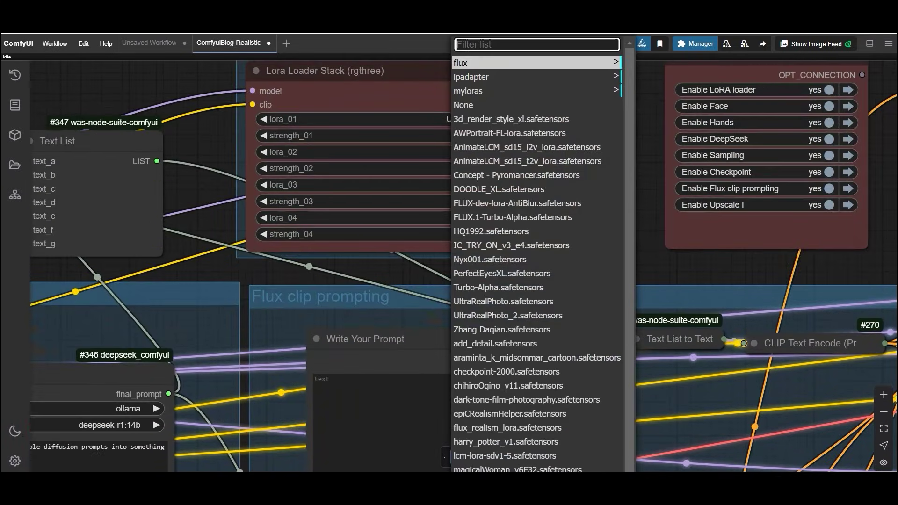
pyautogui.click(421, 94)
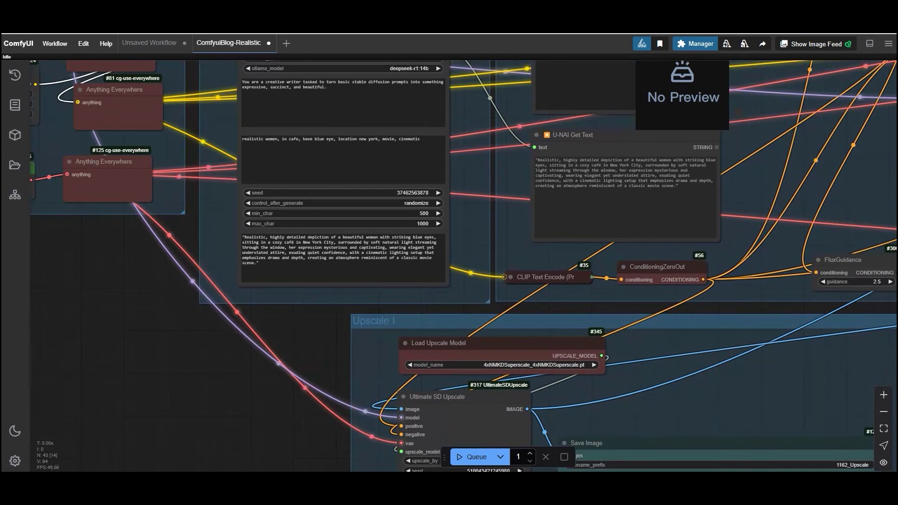
# Choose 4xNMKDSuperscale_4xNMKDSuperscale.pt as the upscale model in the Upscale I group
pyautogui.scroll(-5, 463, 267)
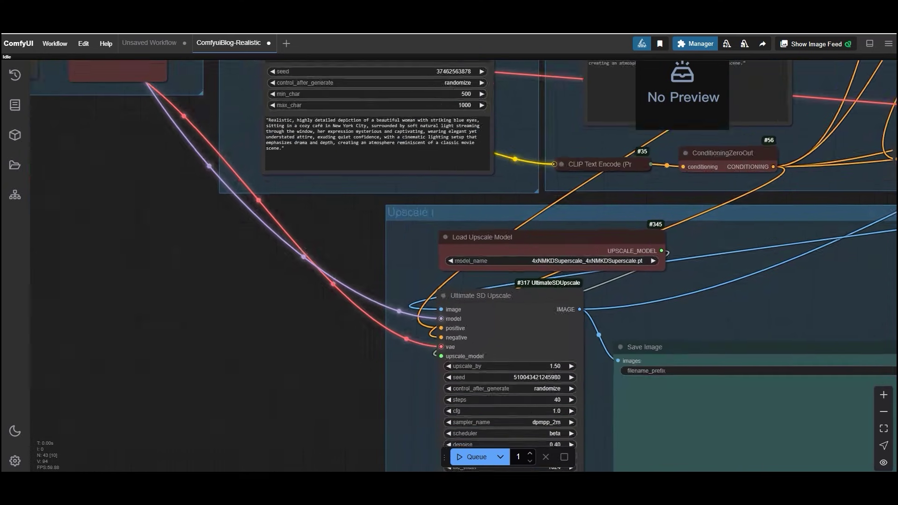
pyautogui.scroll(3, 573, 256)
pyautogui.click(561, 262)
pyautogui.click(518, 263)
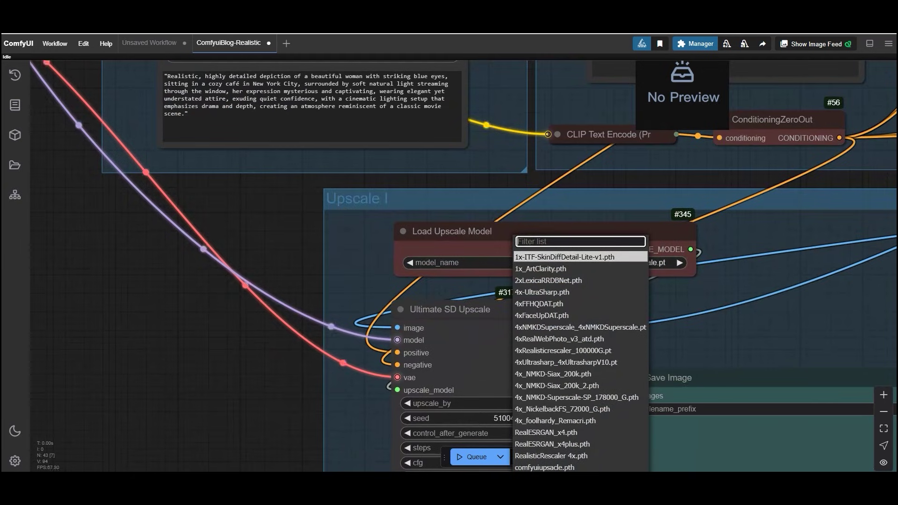
pyautogui.click(580, 326)
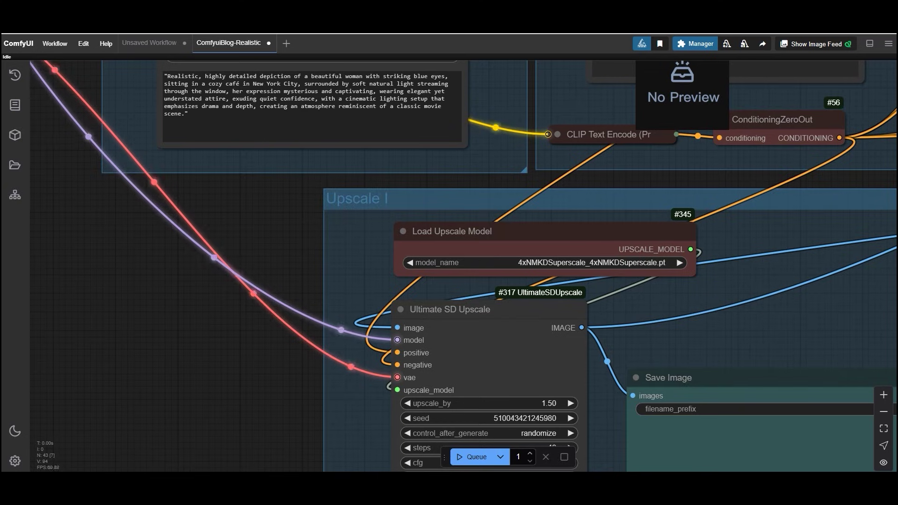
# Examine the diffusion model, dual CLIP and VAE loaders in the Checkpoint group
pyautogui.scroll(-6, 531, 359)
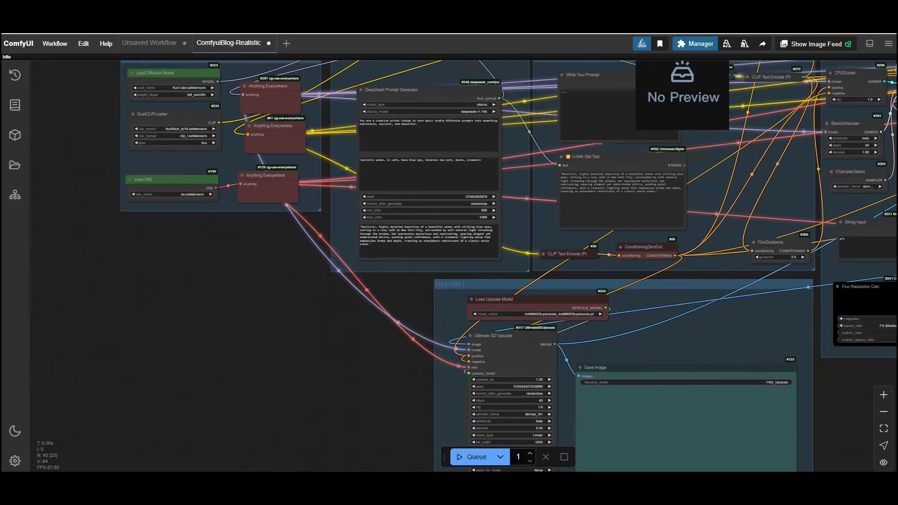
pyautogui.moveTo(224, 290); pyautogui.dragTo(360, 346)
pyautogui.scroll(1, 295, 140)
pyautogui.scroll(-1, 334, 136)
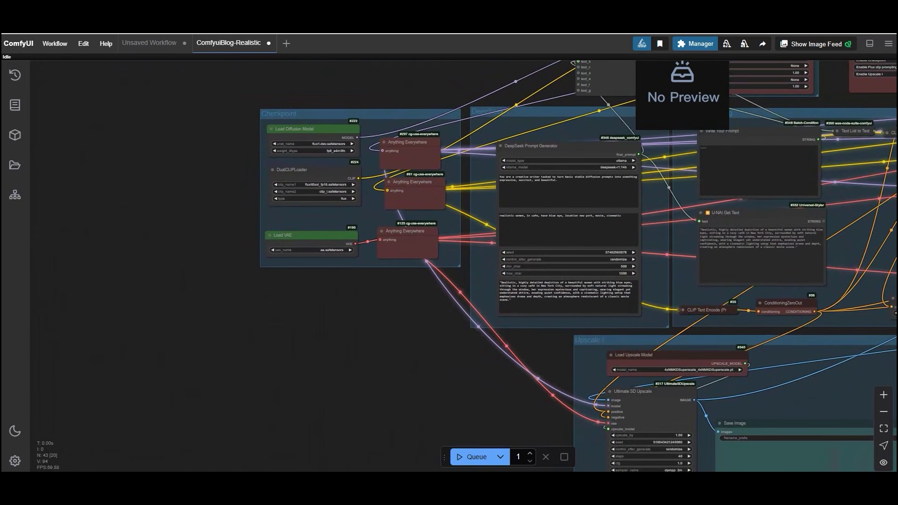
pyautogui.scroll(2, 344, 134)
pyautogui.scroll(6, 327, 148)
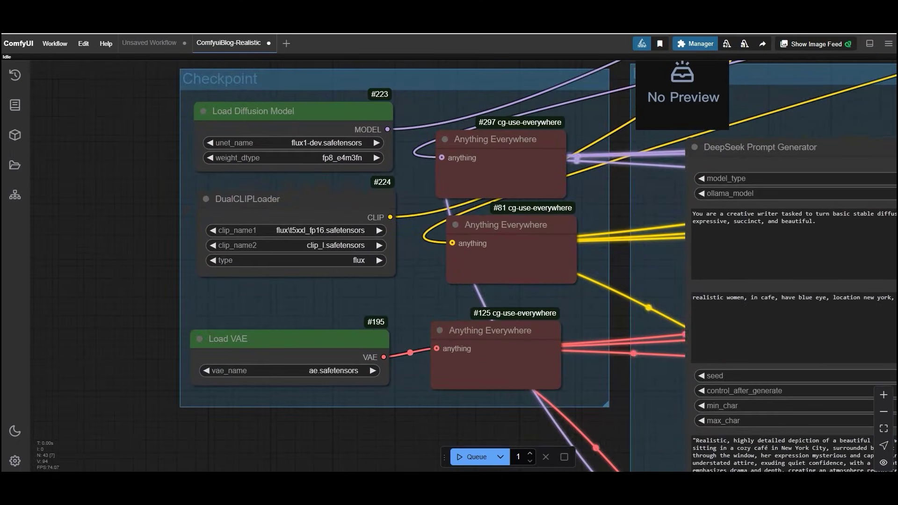
pyautogui.scroll(2, 327, 148)
pyautogui.moveTo(322, 334); pyautogui.dragTo(347, 260)
pyautogui.scroll(1, 340, 287)
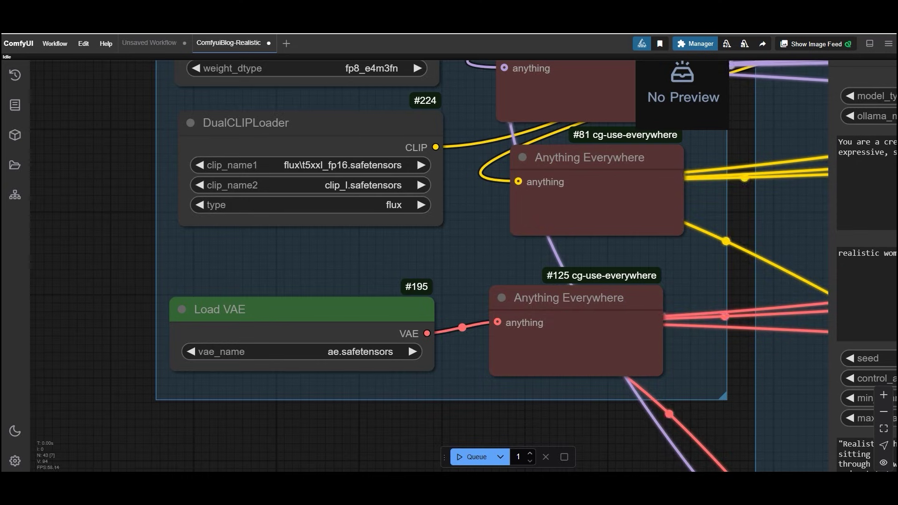
pyautogui.scroll(-2, 93, 190)
pyautogui.moveTo(93, 189); pyautogui.dragTo(172, 131)
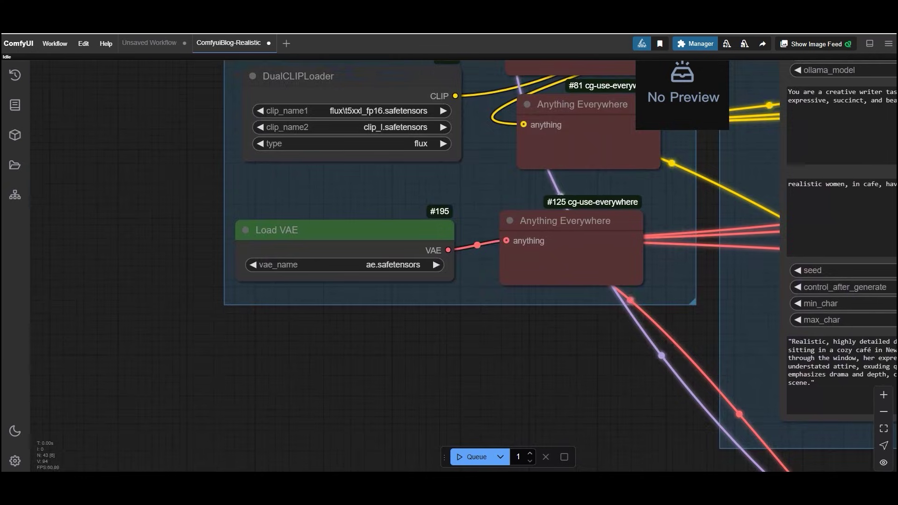
# Switch the DeepSeek Prompt Generator node's model type to deepseek
pyautogui.moveTo(636, 338); pyautogui.dragTo(270, 408)
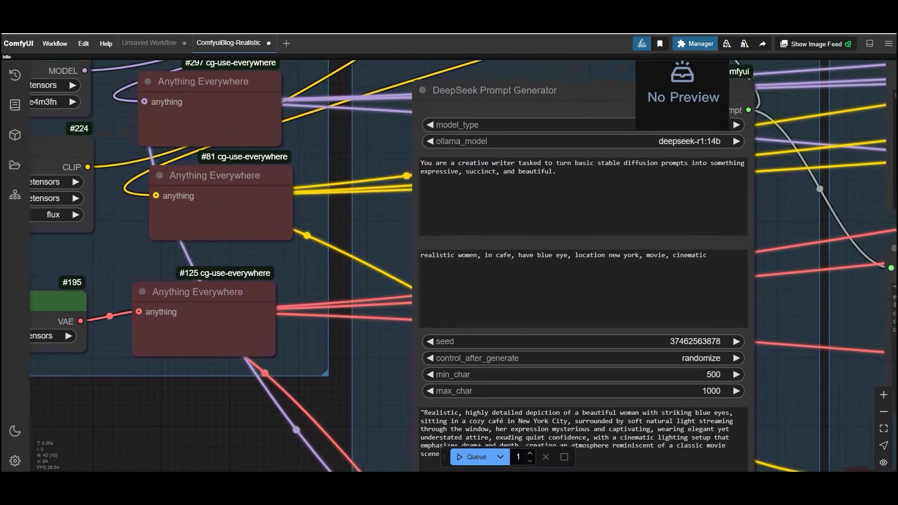
pyautogui.moveTo(355, 280); pyautogui.dragTo(113, 382)
pyautogui.scroll(2, 113, 382)
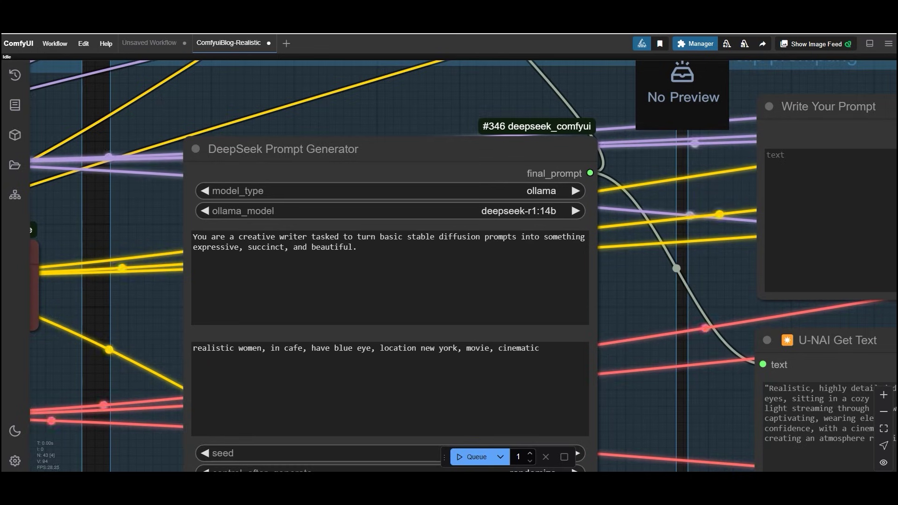
pyautogui.scroll(-2, 158, 206)
pyautogui.moveTo(158, 207); pyautogui.dragTo(215, 155)
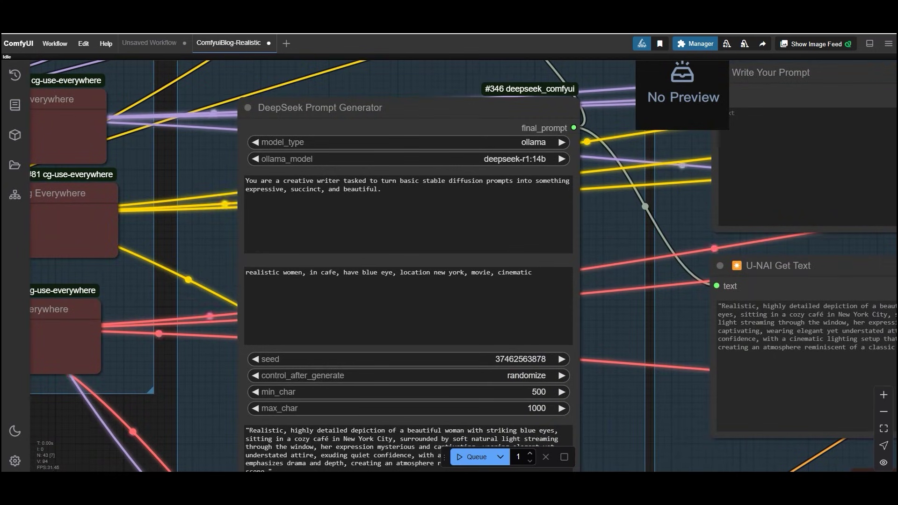
pyautogui.click(520, 141)
pyautogui.click(535, 142)
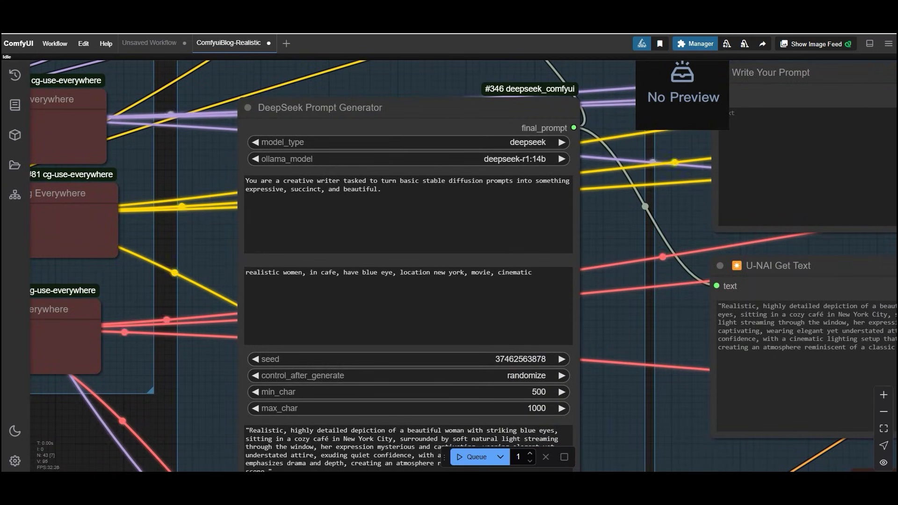
pyautogui.click(517, 142)
pyautogui.click(520, 143)
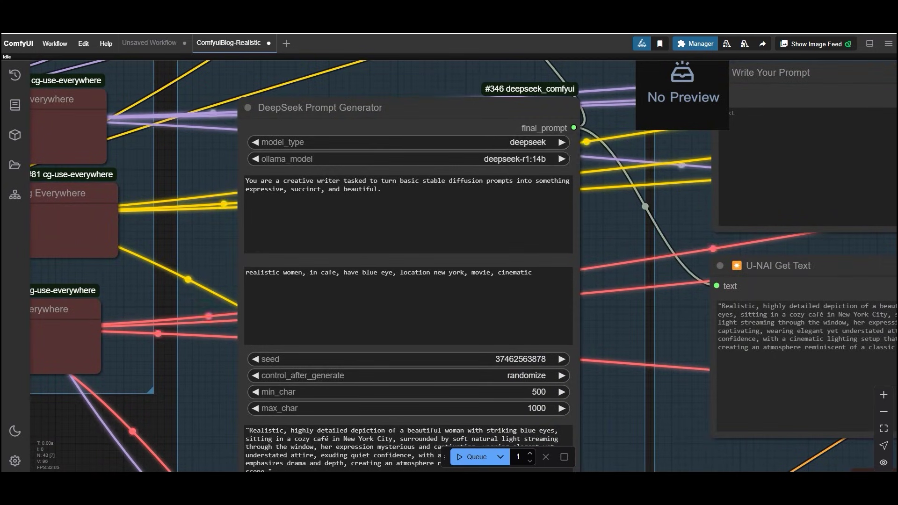
pyautogui.click(517, 141)
pyautogui.click(527, 142)
pyautogui.click(514, 142)
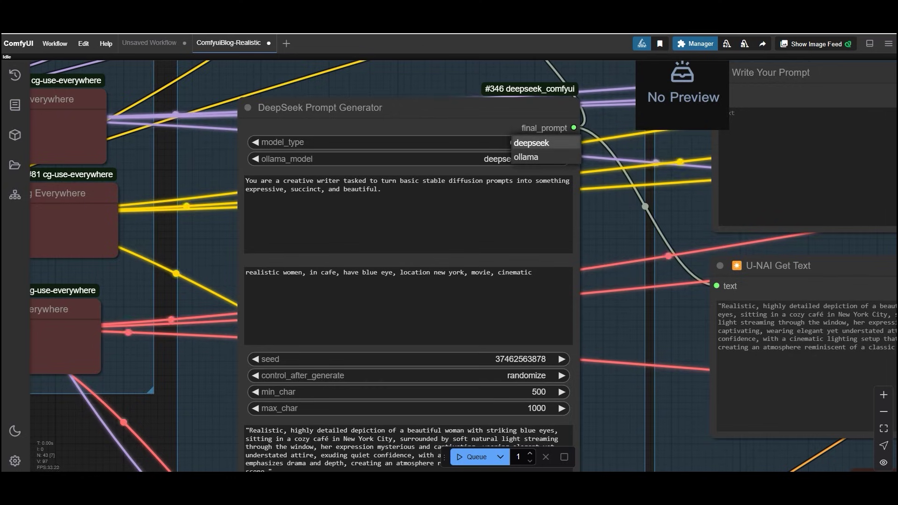
pyautogui.click(527, 142)
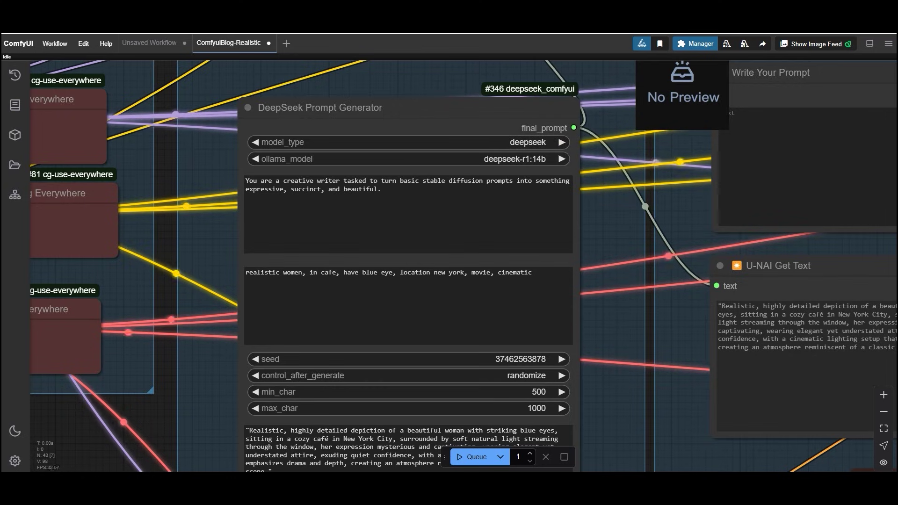
# Set the DeepSeek Prompt Generator's model type to ollama and keep deepseek-r1:14b as its Ollama model
pyautogui.click(515, 143)
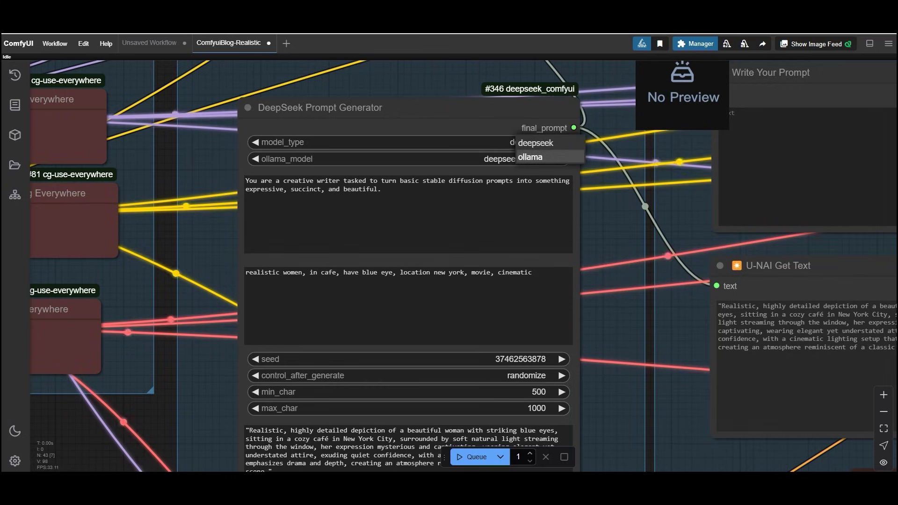
pyautogui.click(530, 157)
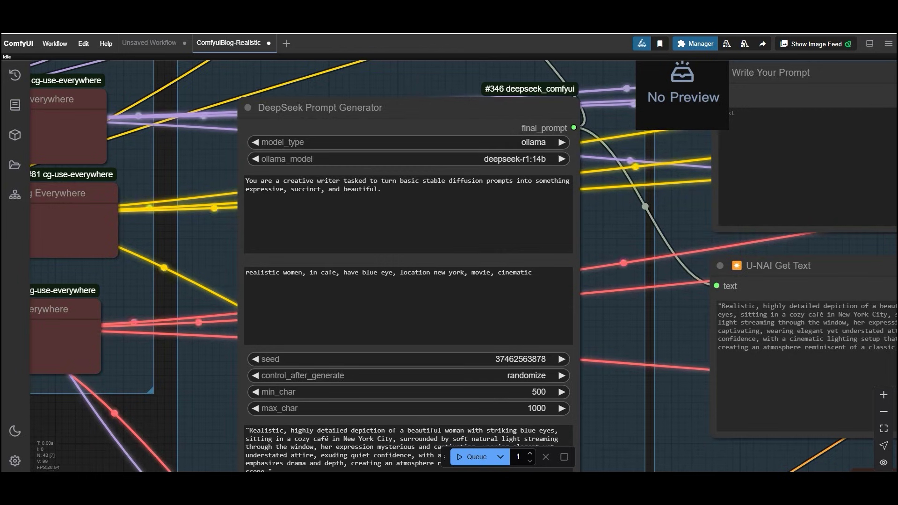
pyautogui.click(515, 159)
pyautogui.click(526, 168)
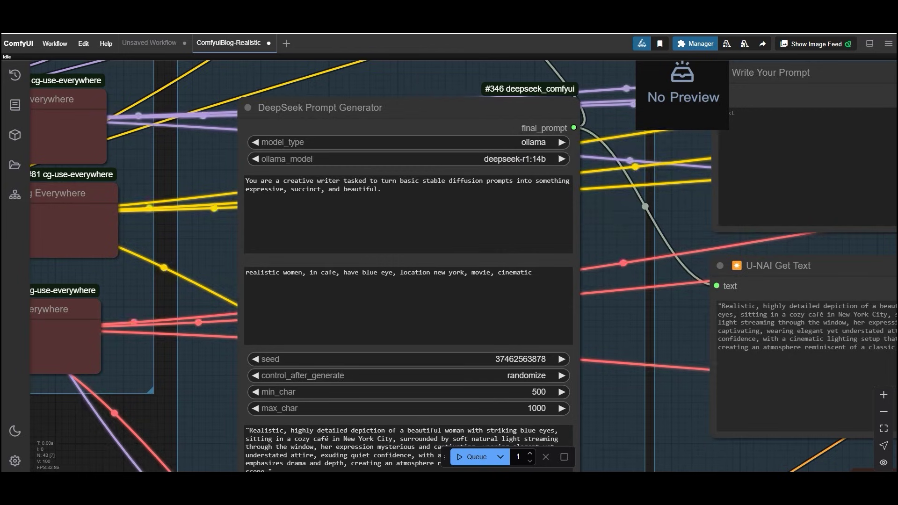
# Highlight and review the creative-writer instruction text in the DeepSeek Prompt Generator node
pyautogui.moveTo(616, 224); pyautogui.dragTo(591, 225)
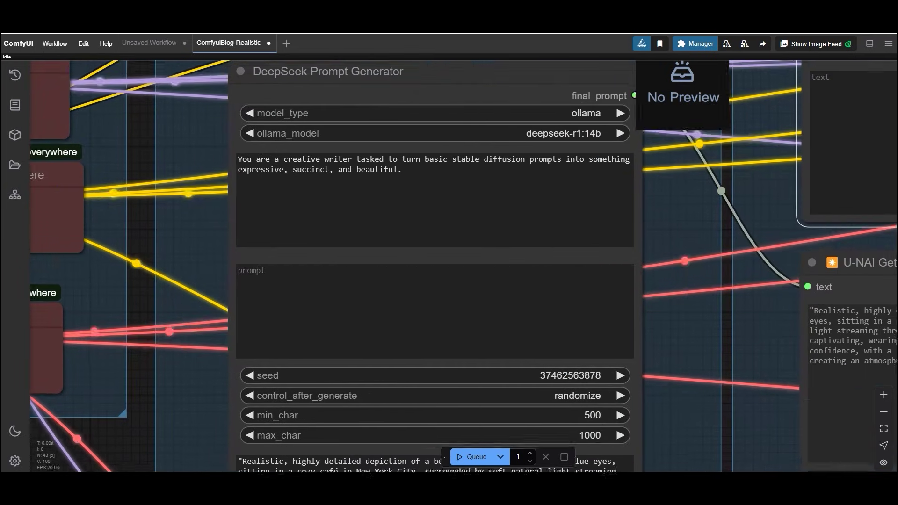
pyautogui.moveTo(673, 234); pyautogui.dragTo(649, 244)
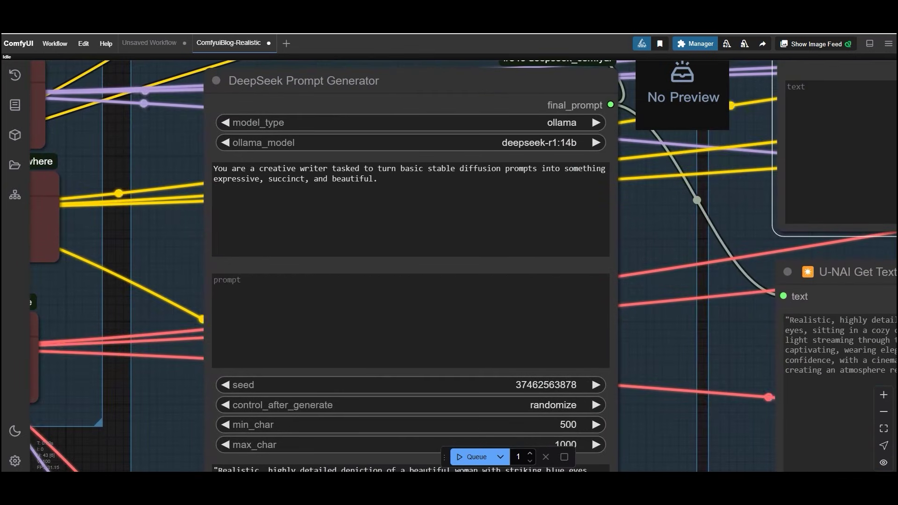
pyautogui.click(214, 169)
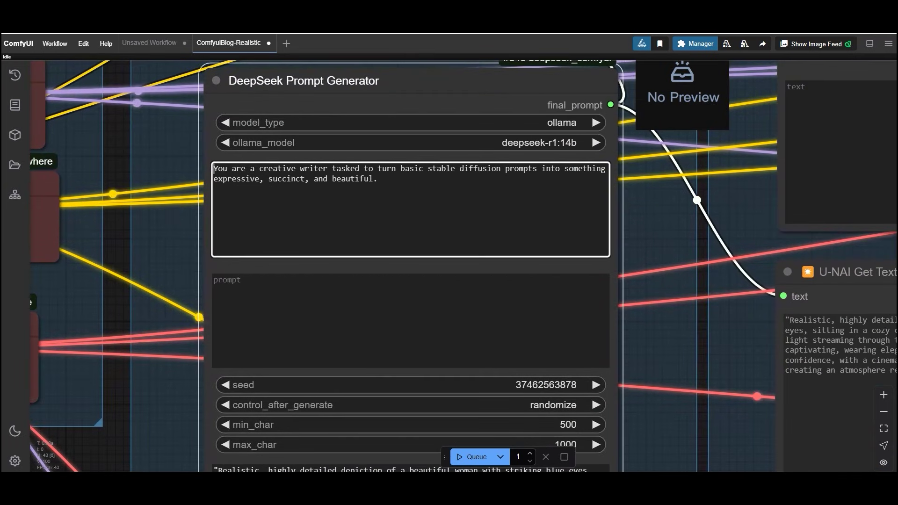
pyautogui.moveTo(214, 169); pyautogui.dragTo(223, 169)
pyautogui.moveTo(277, 169); pyautogui.dragTo(378, 180)
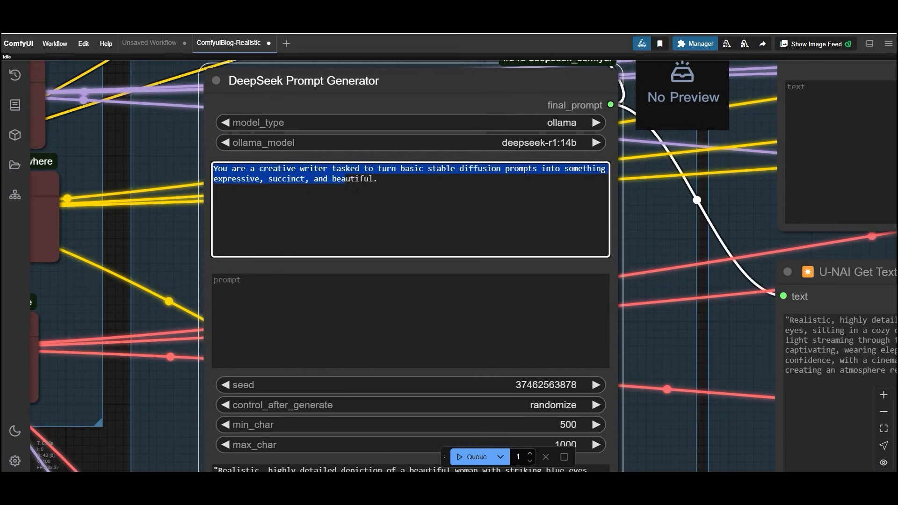
pyautogui.scroll(-3, 104, 193)
pyautogui.scroll(-1, 131, 163)
pyautogui.moveTo(131, 163); pyautogui.dragTo(171, 121)
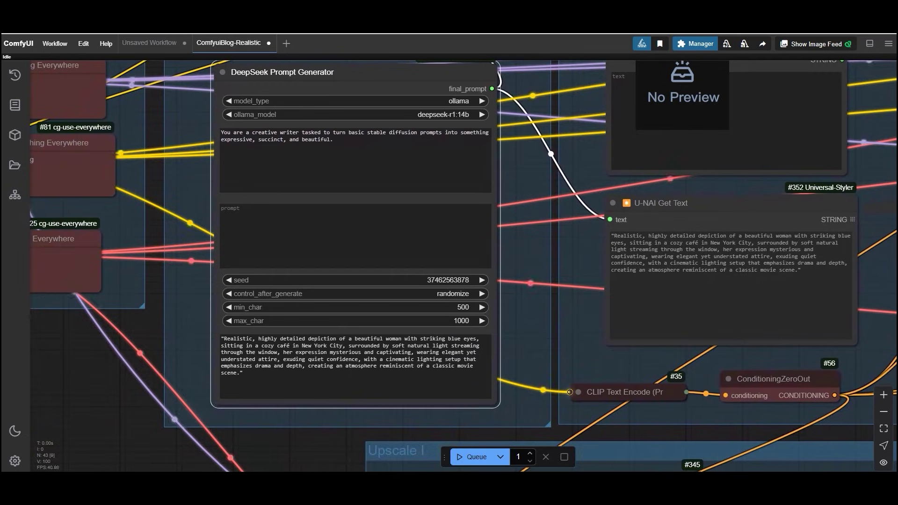
pyautogui.click(355, 161)
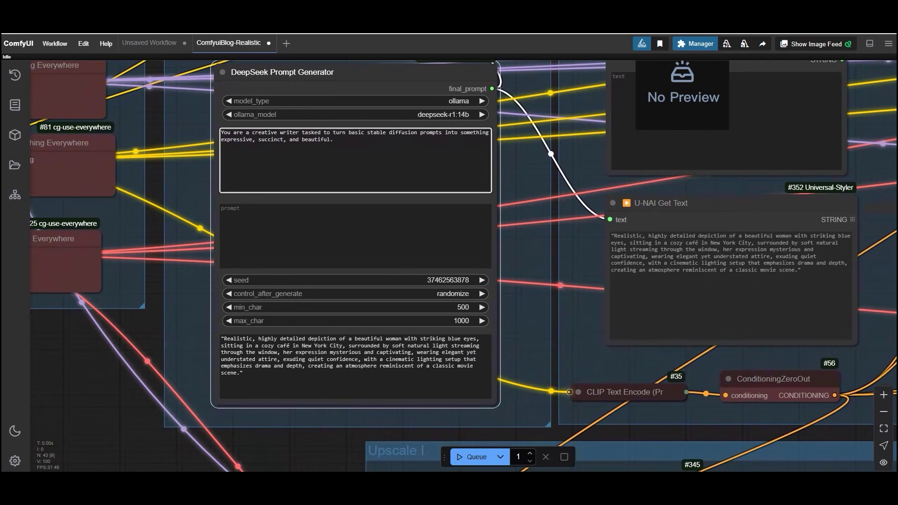
# Activate the DeepSeek Prompt Generator's prompt field and review the seed and character limit settings below it
pyautogui.moveTo(523, 280); pyautogui.dragTo(565, 265)
pyautogui.scroll(4, 245, 195)
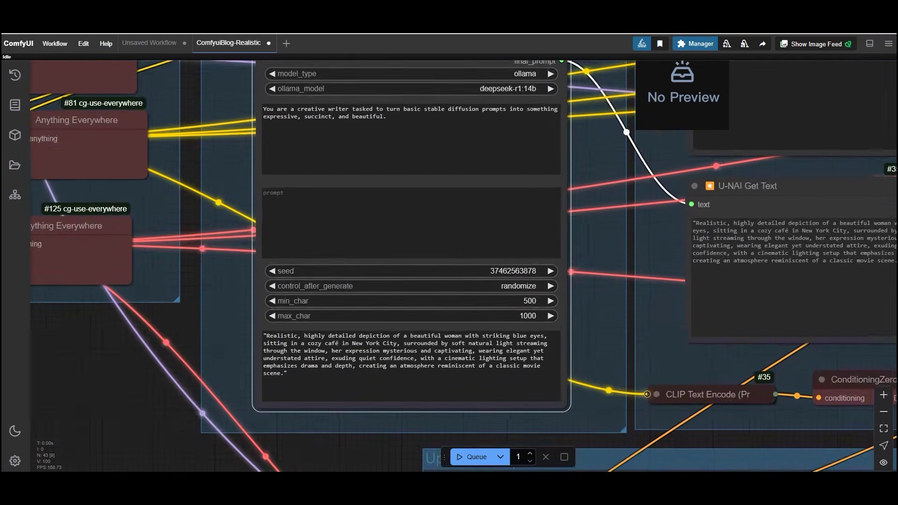
pyautogui.click(374, 224)
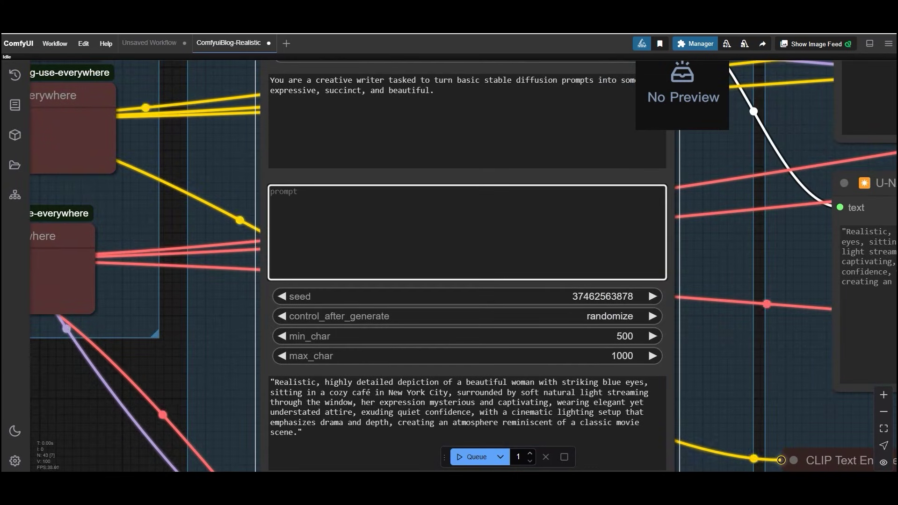
pyautogui.scroll(-1, 188, 224)
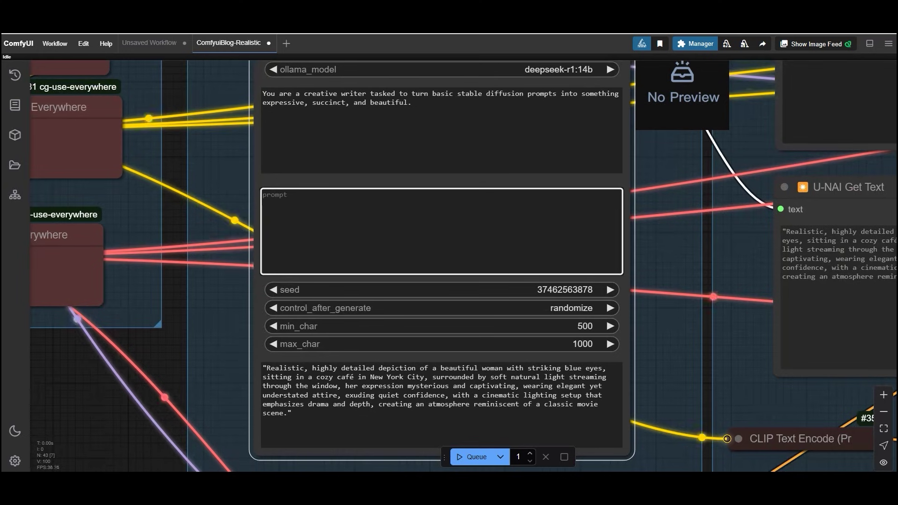
pyautogui.scroll(-3, 470, 302)
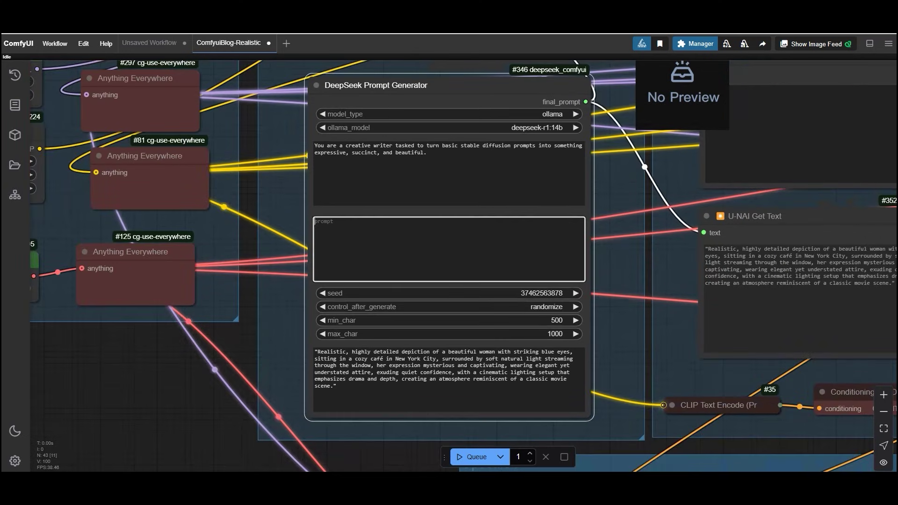
# Activate the text field of the Write Your Prompt node in the Flux clip prompting group
pyautogui.moveTo(624, 264); pyautogui.dragTo(285, 351)
pyautogui.scroll(5, 409, 142)
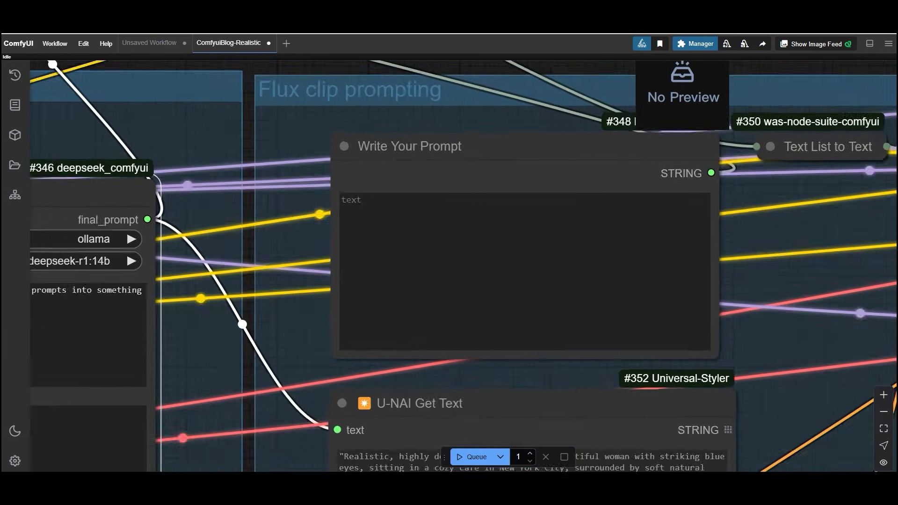
pyautogui.scroll(1, 396, 147)
pyautogui.click(396, 147)
pyautogui.click(449, 248)
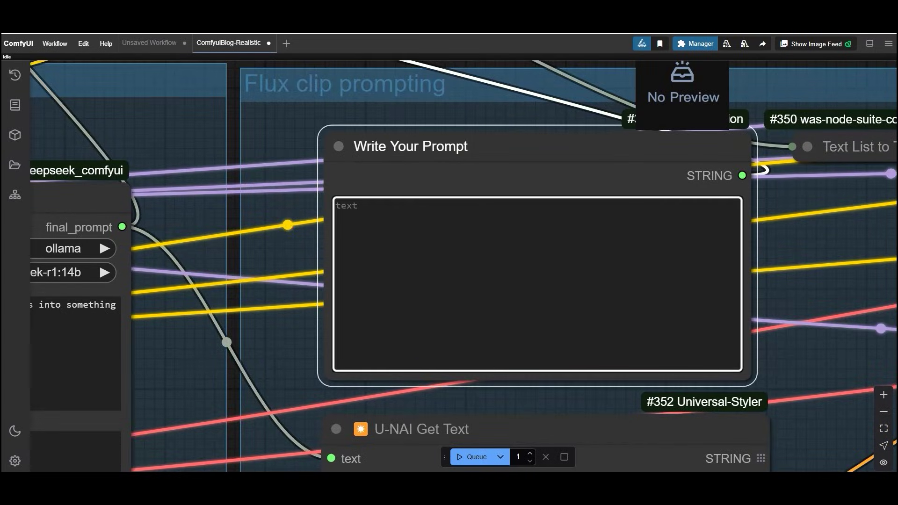
pyautogui.write('anty')
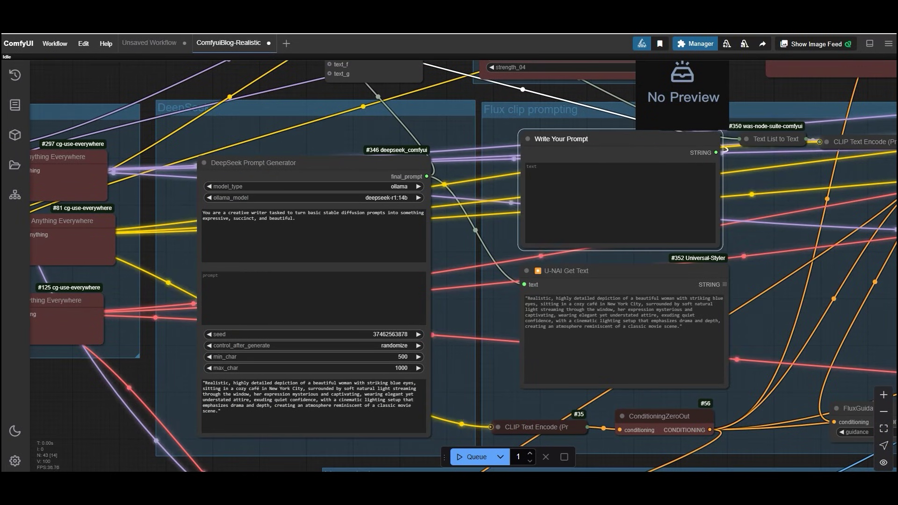
# Disable the DeepSeek group in the Fast Groups Bypasser
pyautogui.moveTo(456, 308); pyautogui.dragTo(164, 459)
pyautogui.click(585, 153)
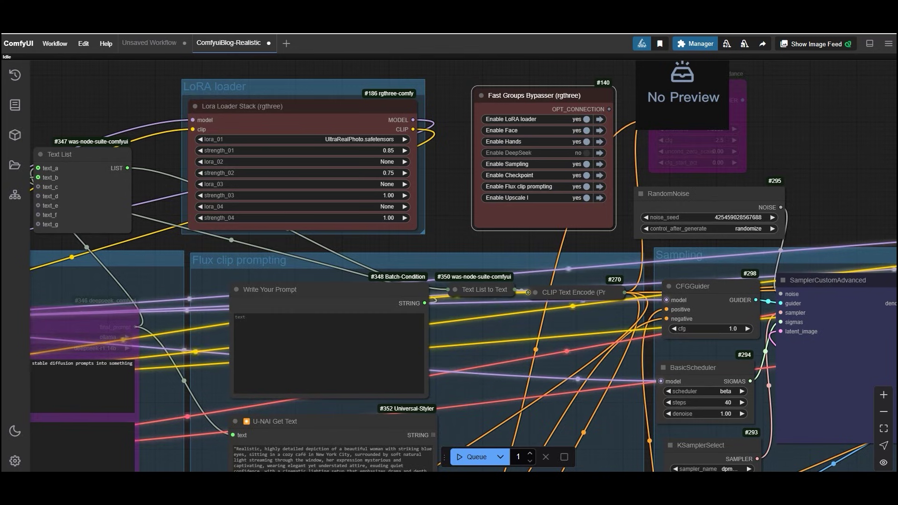
# Enter "any" as the prompt in the Write Your Prompt node
pyautogui.moveTo(451, 355); pyautogui.dragTo(591, 211)
pyautogui.click(375, 194)
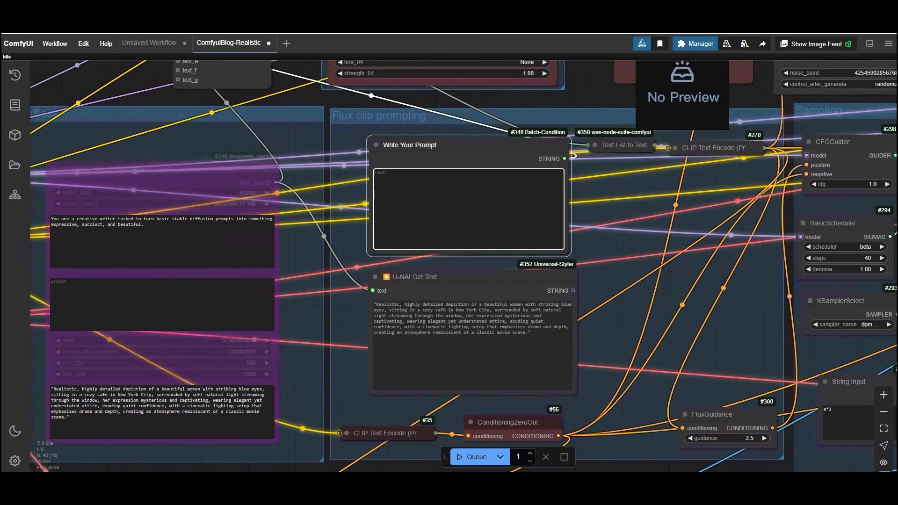
pyautogui.write('any')
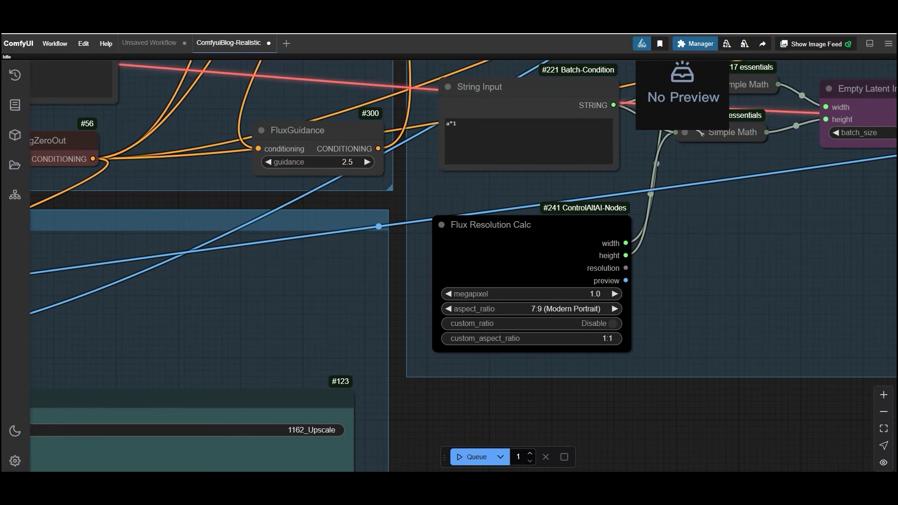
# Select the 7:9 (Modern Portrait) aspect ratio in the Flux Resolution Calc node
pyautogui.click(533, 309)
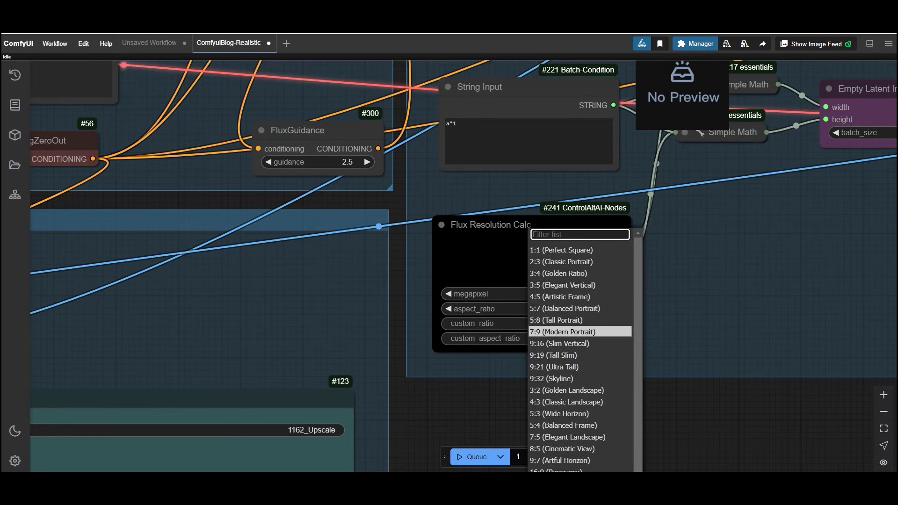
pyautogui.click(562, 332)
pyautogui.scroll(-5, 624, 398)
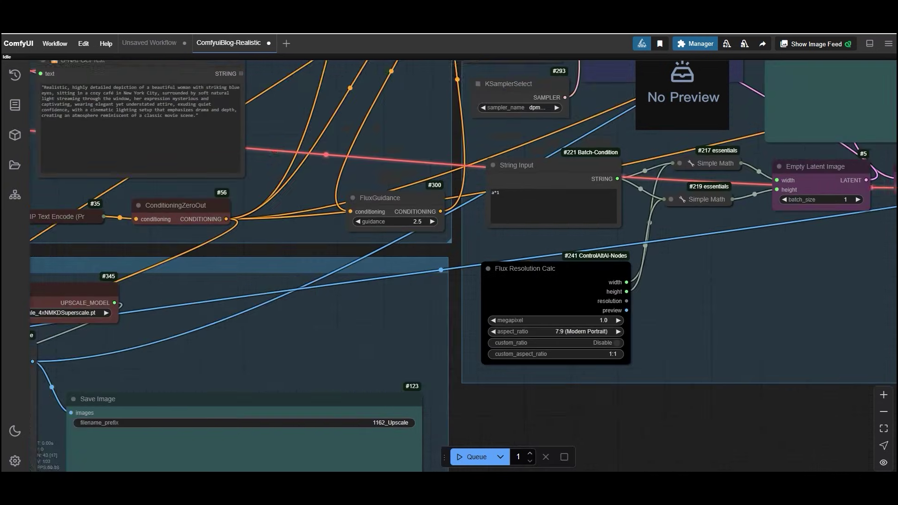
# Examine the Sampling group's output nodes and the Face group's detector, SAM loader, FaceDetailer and Save Image nodes
pyautogui.moveTo(767, 398); pyautogui.dragTo(565, 403)
pyautogui.scroll(1, 566, 404)
pyautogui.scroll(-5, 463, 266)
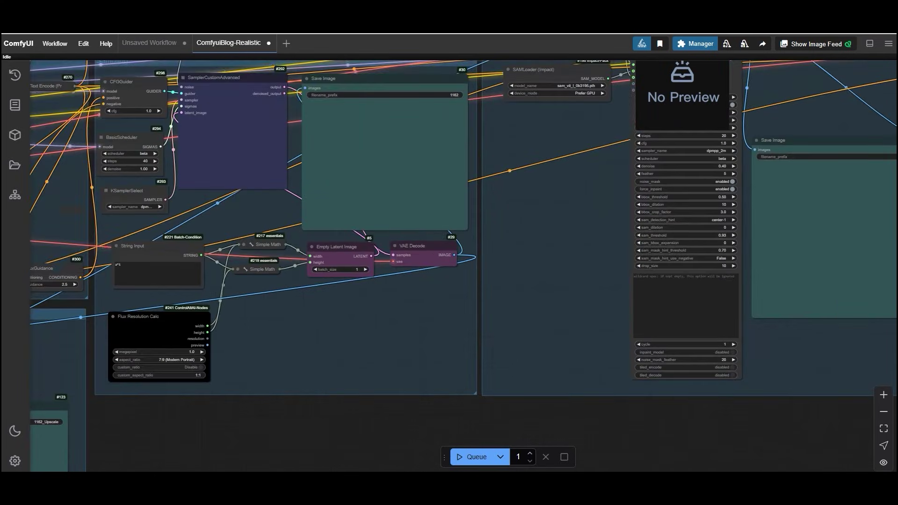
pyautogui.scroll(-1, 751, 114)
pyautogui.scroll(7, 750, 114)
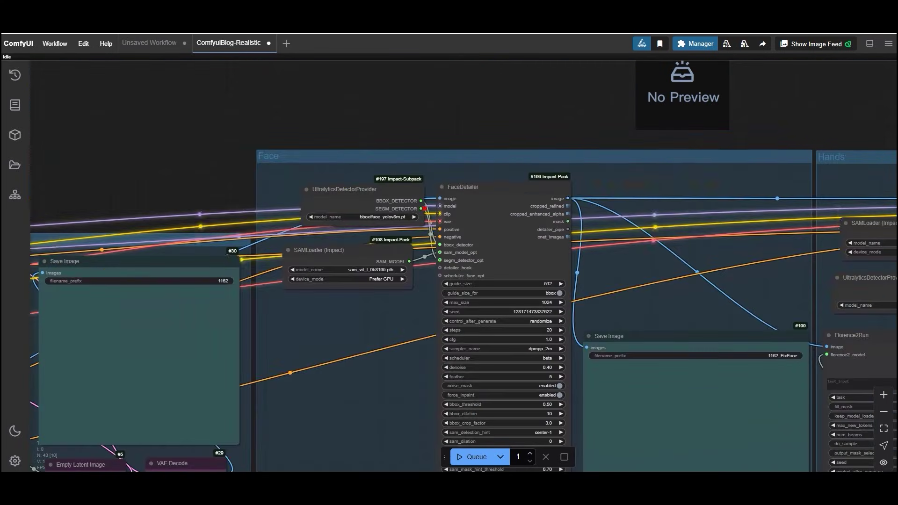
pyautogui.moveTo(750, 114); pyautogui.dragTo(818, 96)
pyautogui.scroll(3, 384, 106)
pyautogui.scroll(-1, 384, 106)
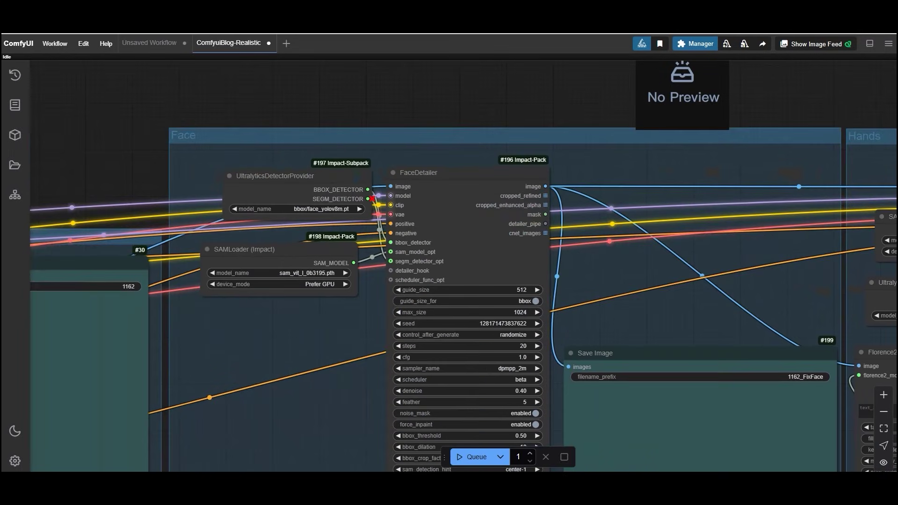
pyautogui.scroll(-2, 481, 102)
pyautogui.scroll(-4, 449, 271)
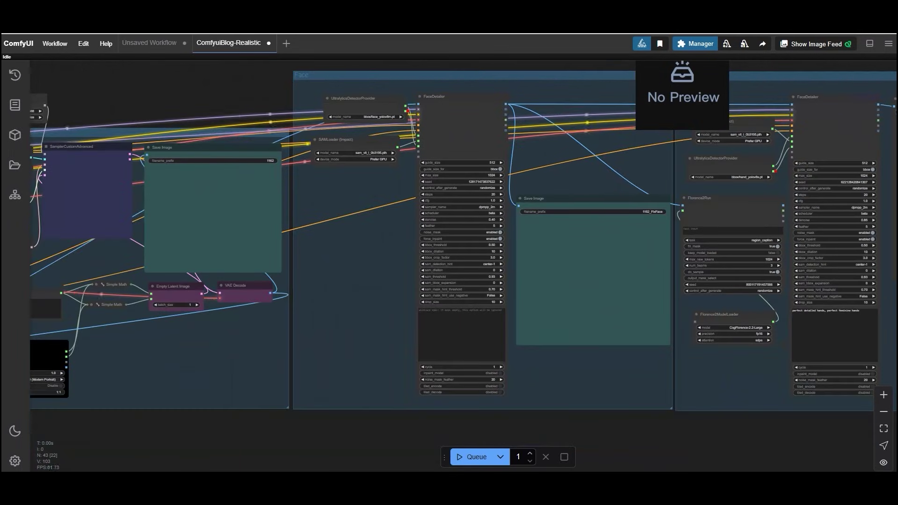
pyautogui.moveTo(364, 262); pyautogui.dragTo(341, 269)
pyautogui.scroll(5, 493, 238)
pyautogui.scroll(-6, 492, 237)
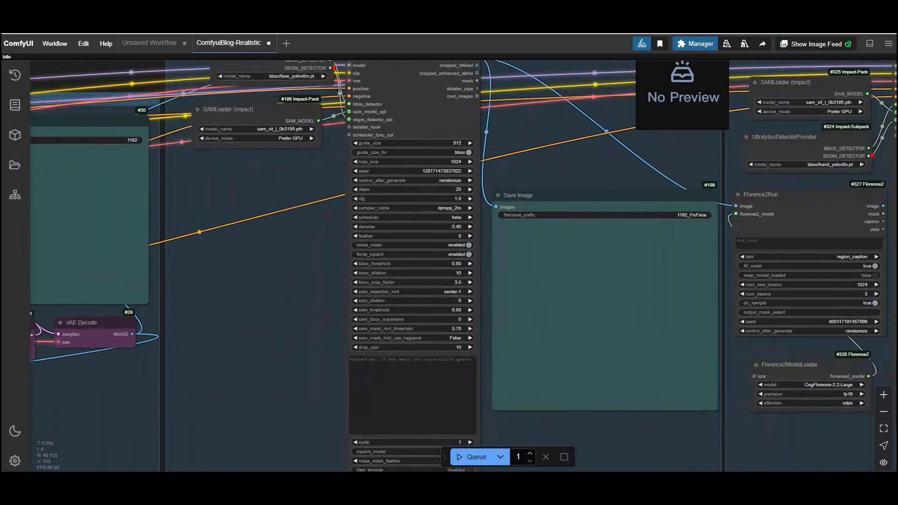
# Examine the Hands group's detector, SAM loader, Florence2, FaceDetailer and Save Image nodes
pyautogui.moveTo(673, 133); pyautogui.dragTo(358, 151)
pyautogui.scroll(6, 358, 151)
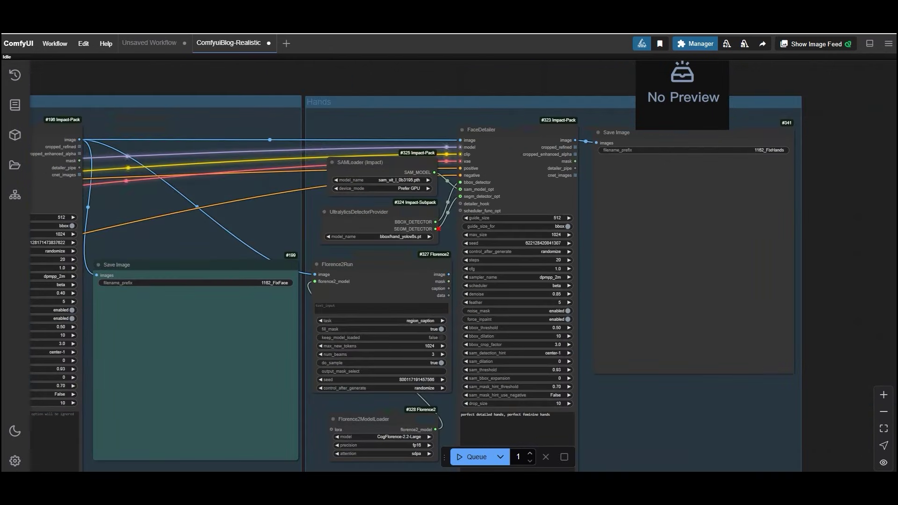
pyautogui.scroll(1, 348, 149)
pyautogui.scroll(-3, 348, 148)
pyautogui.moveTo(212, 150); pyautogui.dragTo(228, 113)
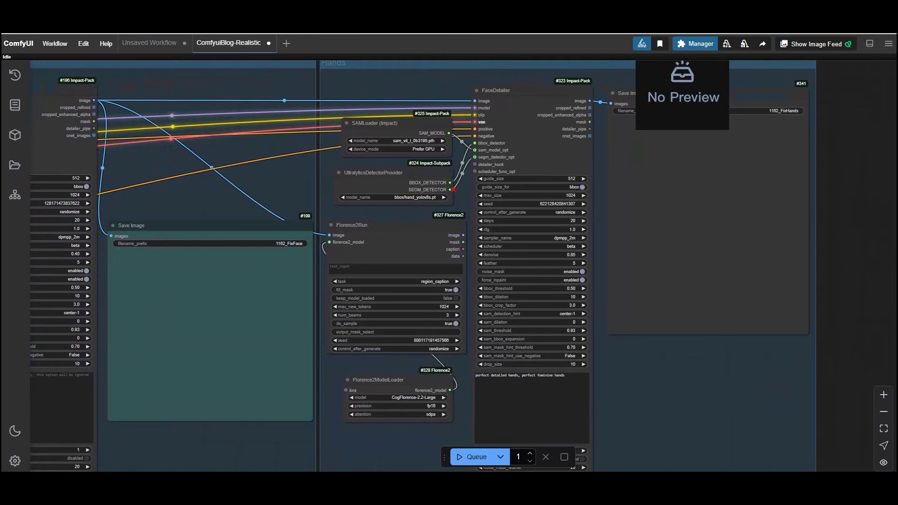
pyautogui.scroll(-1, 474, 136)
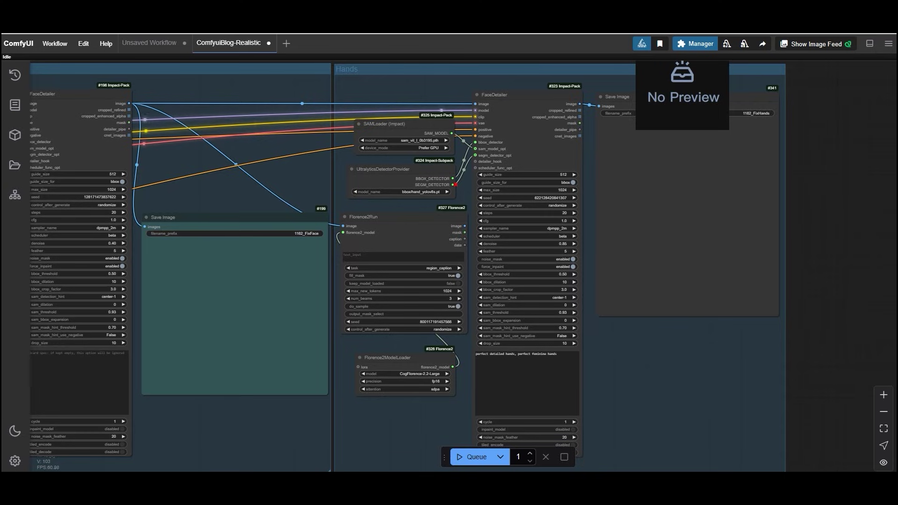
pyautogui.scroll(-3, 327, 140)
pyautogui.moveTo(328, 140); pyautogui.dragTo(553, 138)
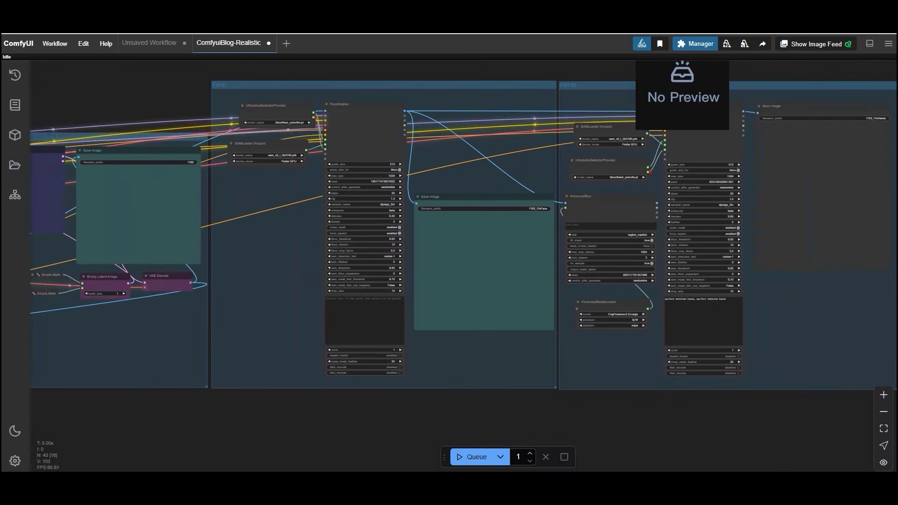
pyautogui.scroll(-1, 186, 214)
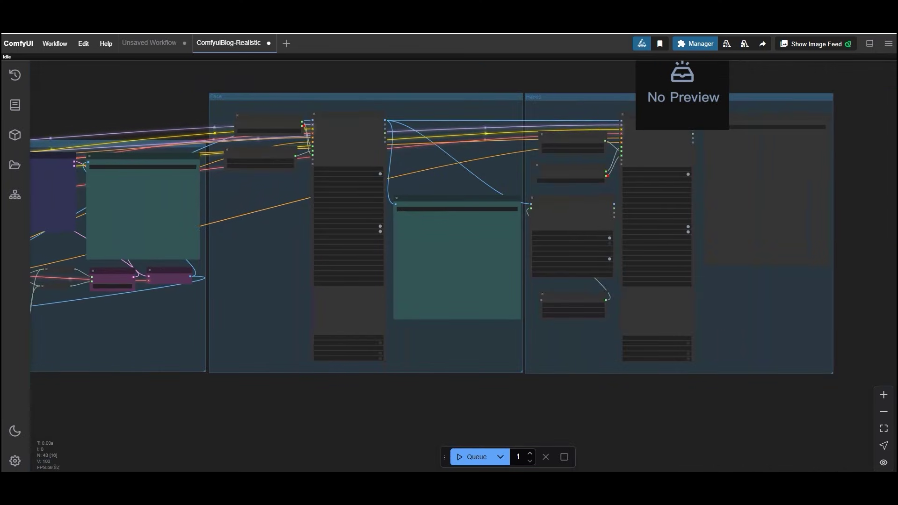
# Review the DeepSeek Prompt Generator's model, instruction text, seed and character limit settings
pyautogui.moveTo(253, 262); pyautogui.dragTo(608, 259)
pyautogui.moveTo(467, 327); pyautogui.dragTo(586, 326)
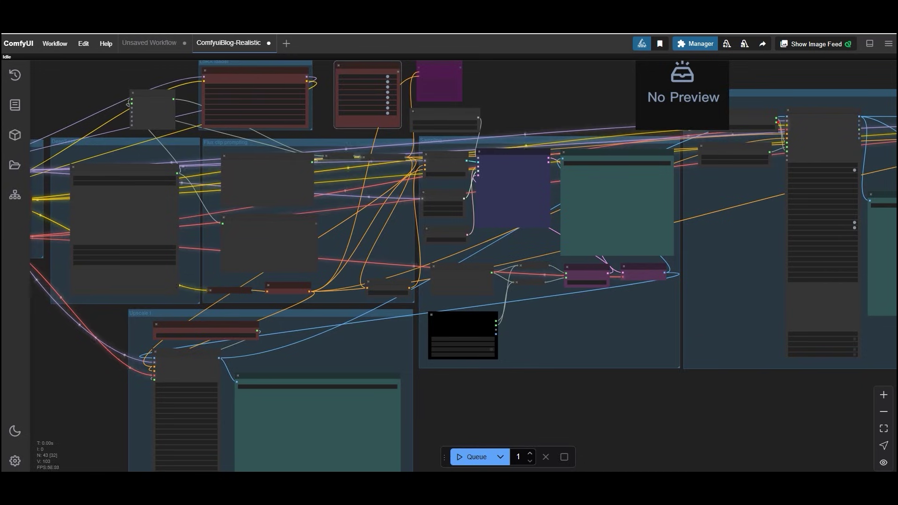
pyautogui.moveTo(234, 355); pyautogui.dragTo(426, 356)
pyautogui.moveTo(196, 378); pyautogui.dragTo(508, 345)
pyautogui.scroll(3, 507, 345)
pyautogui.moveTo(587, 273); pyautogui.dragTo(436, 461)
pyautogui.scroll(7, 514, 369)
pyautogui.moveTo(281, 374); pyautogui.dragTo(247, 405)
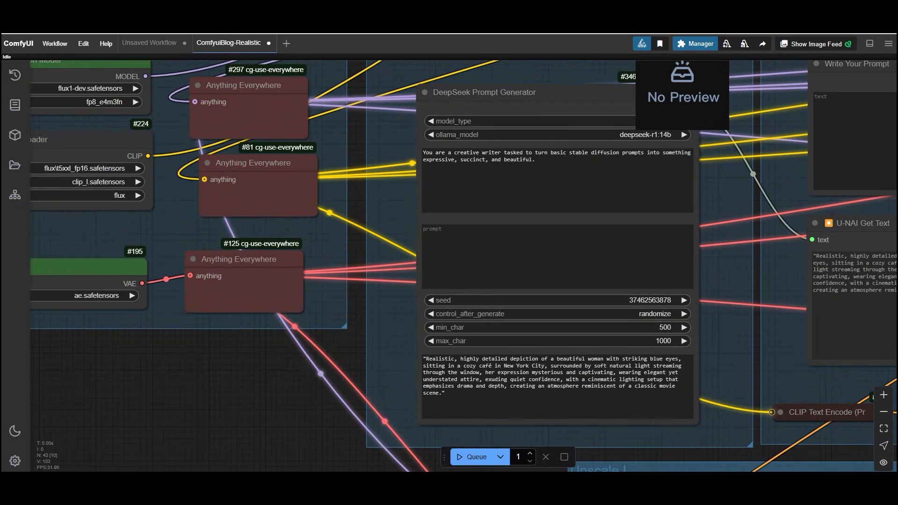
pyautogui.moveTo(247, 405); pyautogui.dragTo(189, 417)
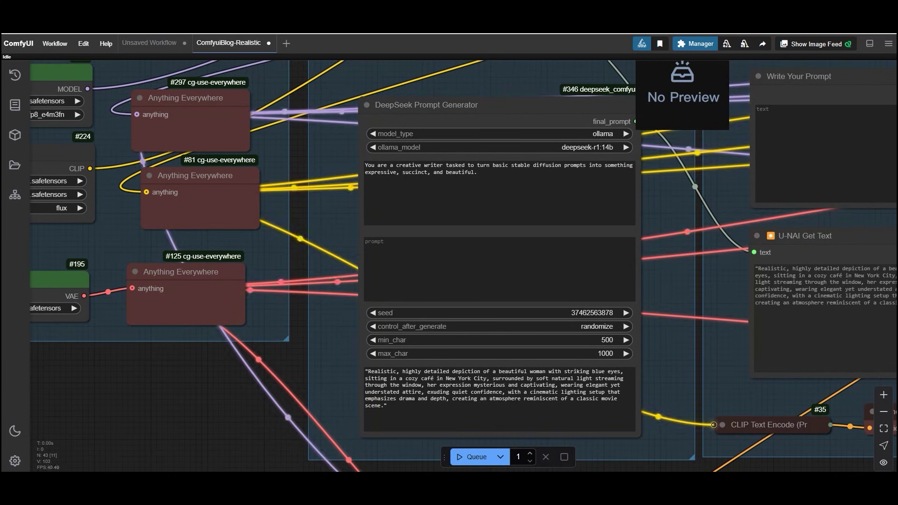
# Enter "realistic women, in a cafe, blue eyes, newyork, movie cinematic" as the prompt in the DeepSeek Prompt Generator
pyautogui.scroll(-1, 322, 225)
pyautogui.moveTo(323, 224); pyautogui.dragTo(331, 160)
pyautogui.click(490, 200)
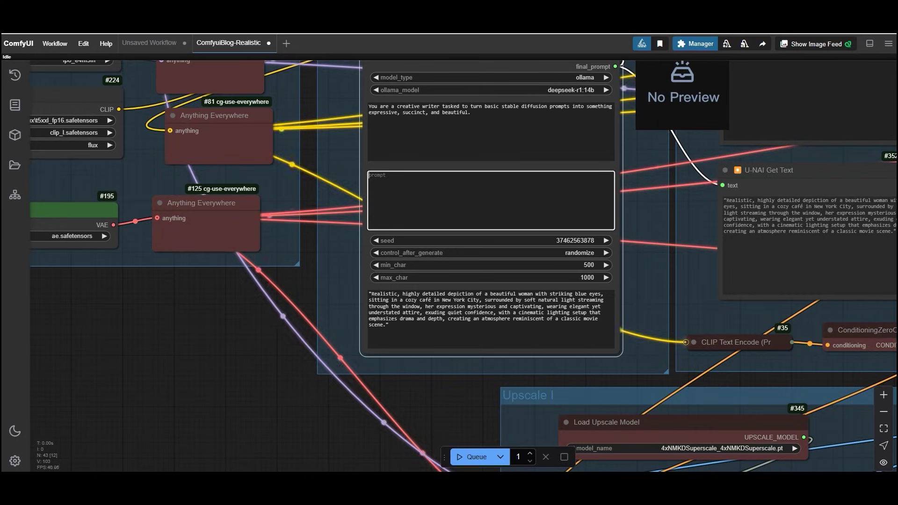
pyautogui.hotkey('alt', 'Tab')
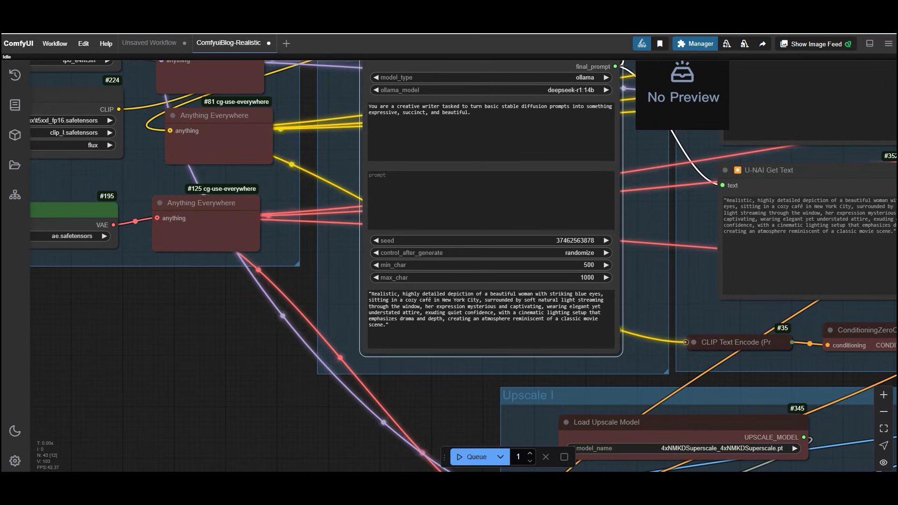
pyautogui.click(491, 200)
pyautogui.write('re')
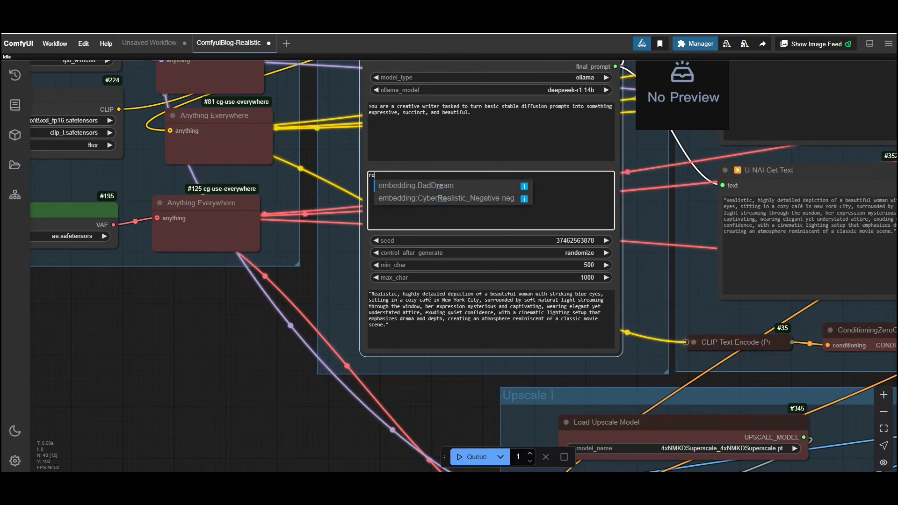
pyautogui.write('alistic')
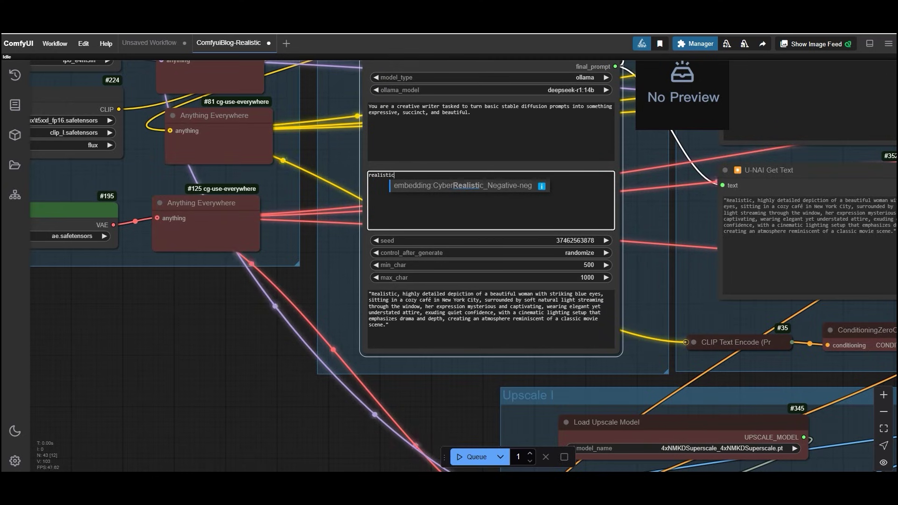
pyautogui.write(' women,')
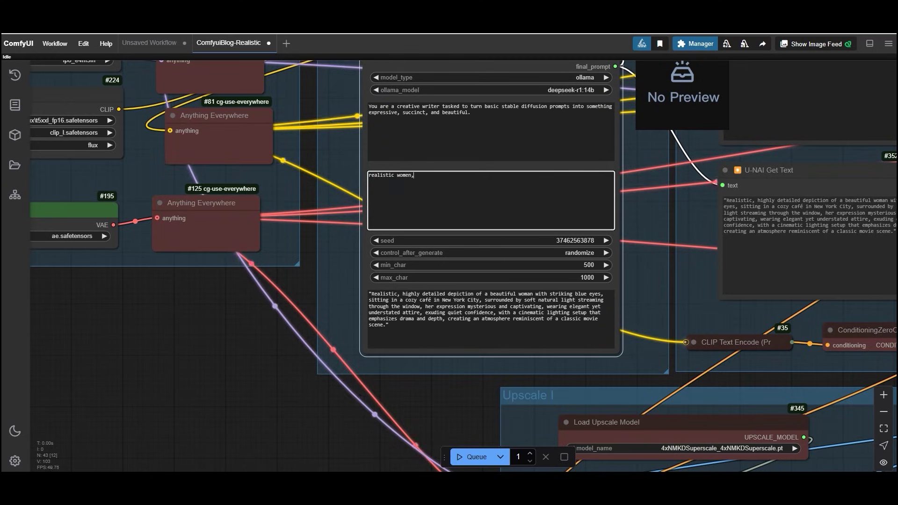
pyautogui.write(' ina')
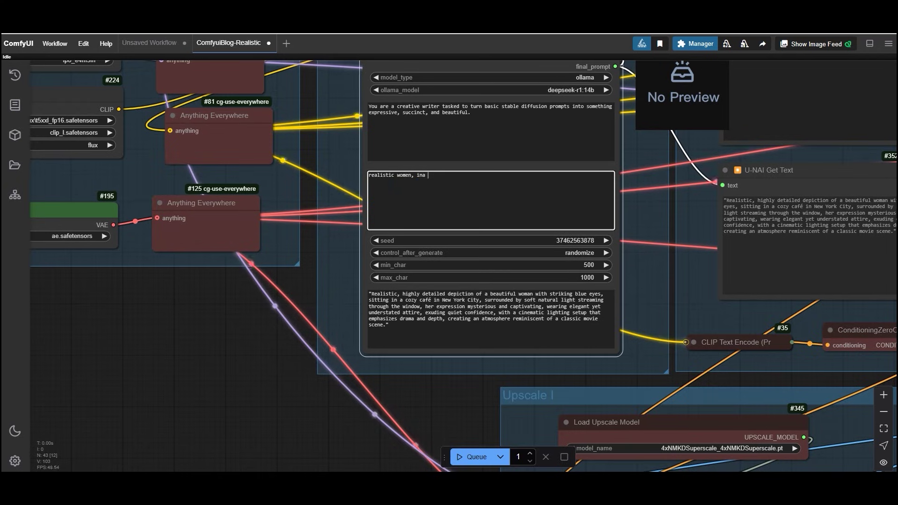
pyautogui.press('BackSpace')
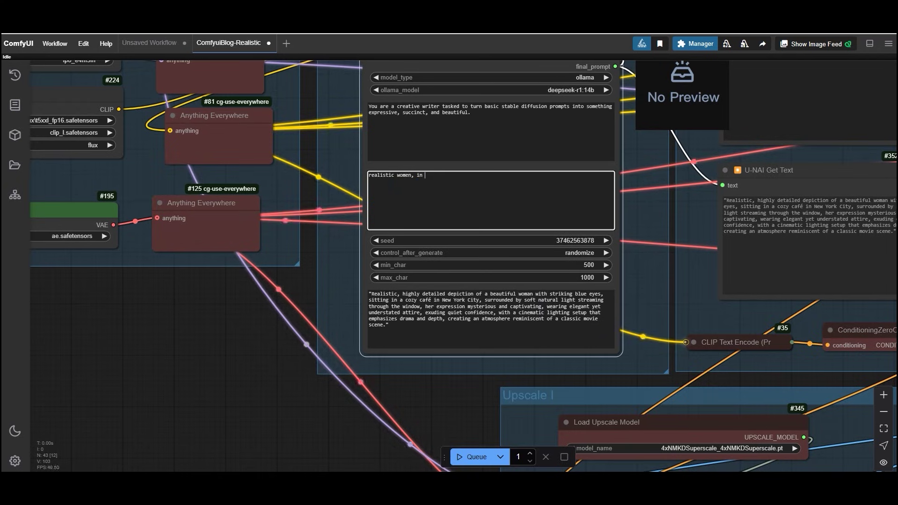
pyautogui.write('a cafe, blue eyes, ')
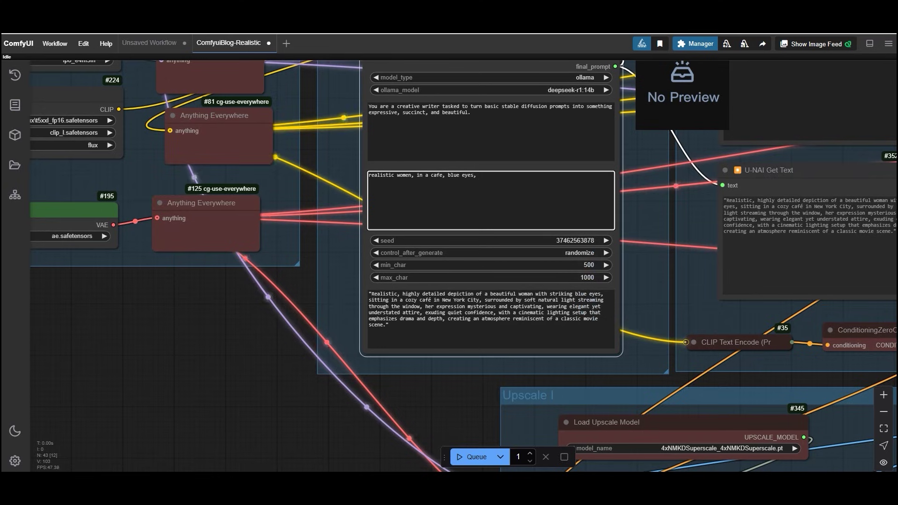
pyautogui.write('newy')
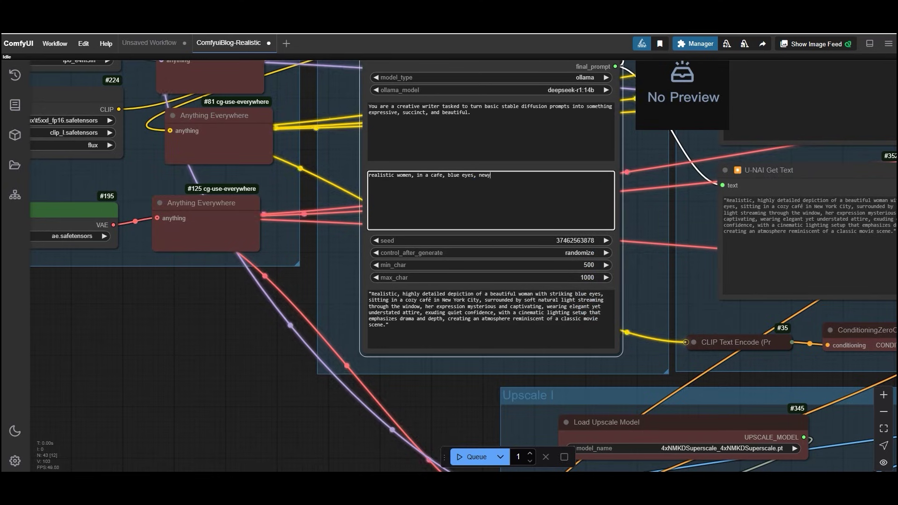
pyautogui.write('ork')
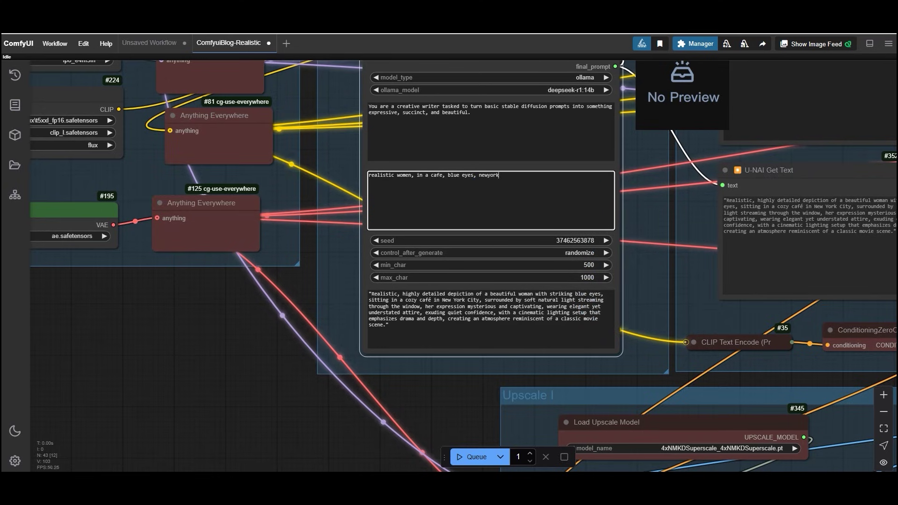
pyautogui.write(', movie cine')
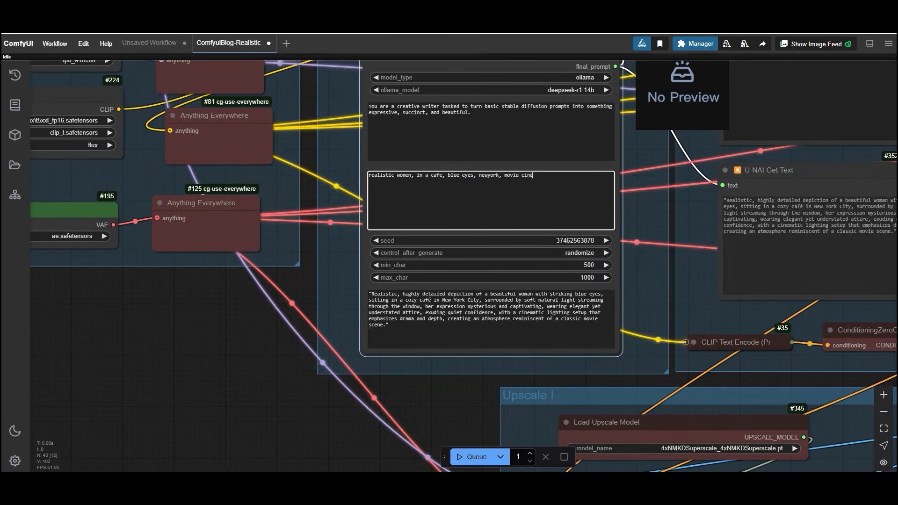
pyautogui.write('matic')
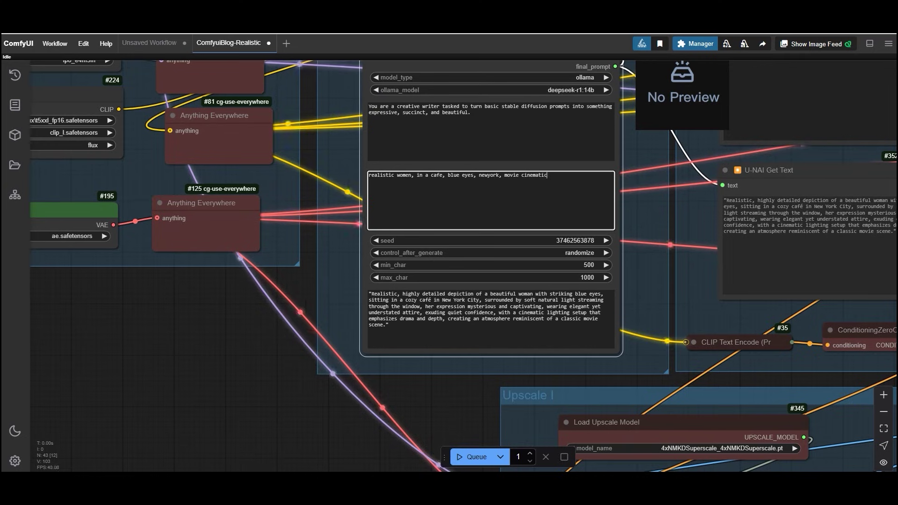
pyautogui.scroll(-1, 337, 182)
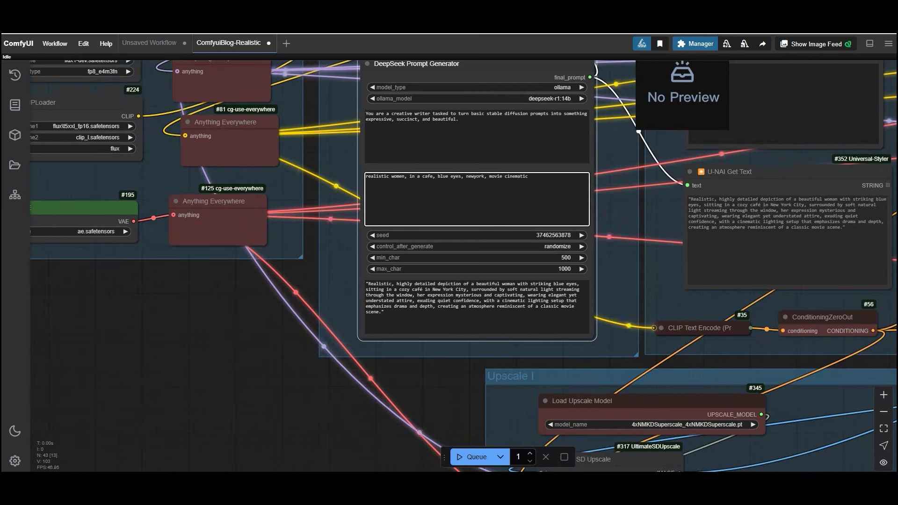
pyautogui.click(337, 182)
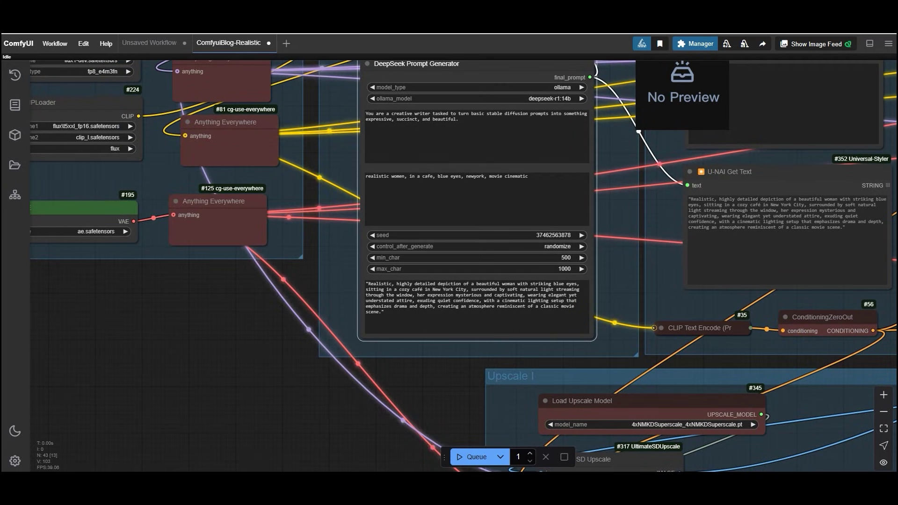
pyautogui.scroll(-1, 288, 235)
pyautogui.scroll(-1, 297, 241)
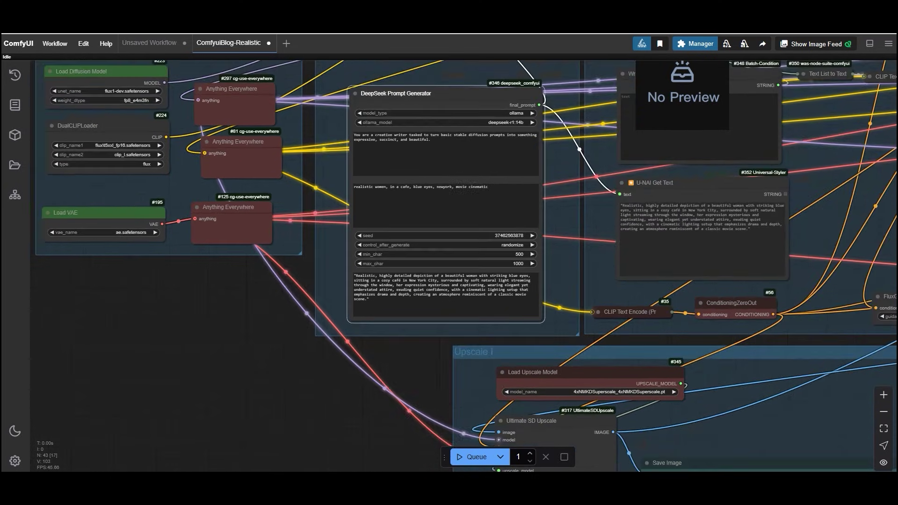
pyautogui.scroll(-1, 296, 241)
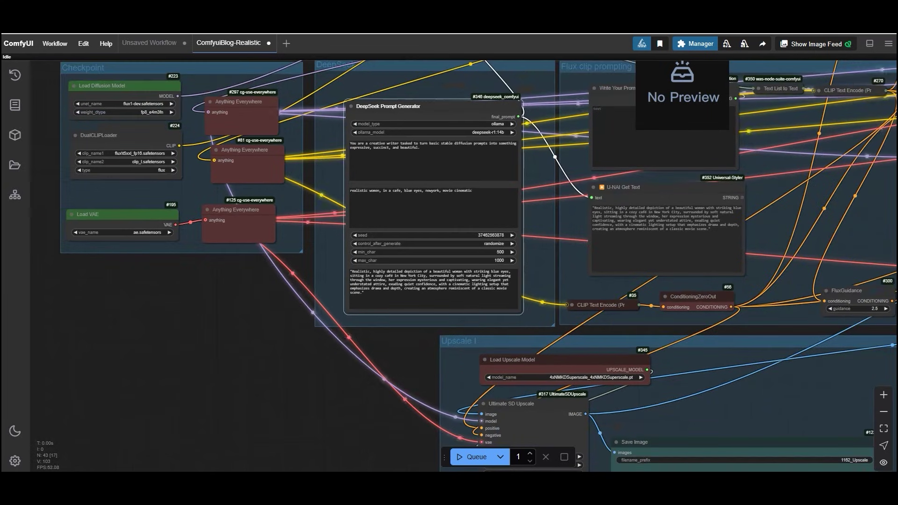
pyautogui.moveTo(297, 272); pyautogui.dragTo(269, 273)
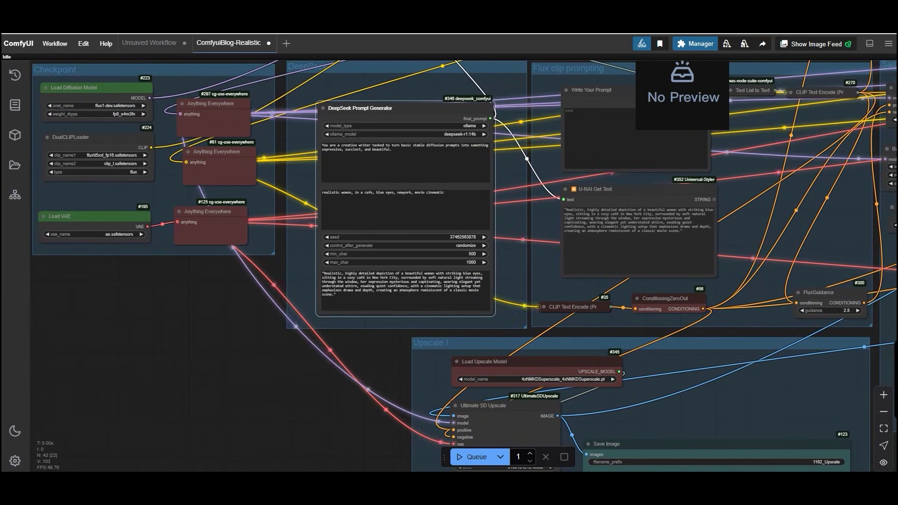
pyautogui.scroll(1, 298, 224)
pyautogui.scroll(-2, 298, 224)
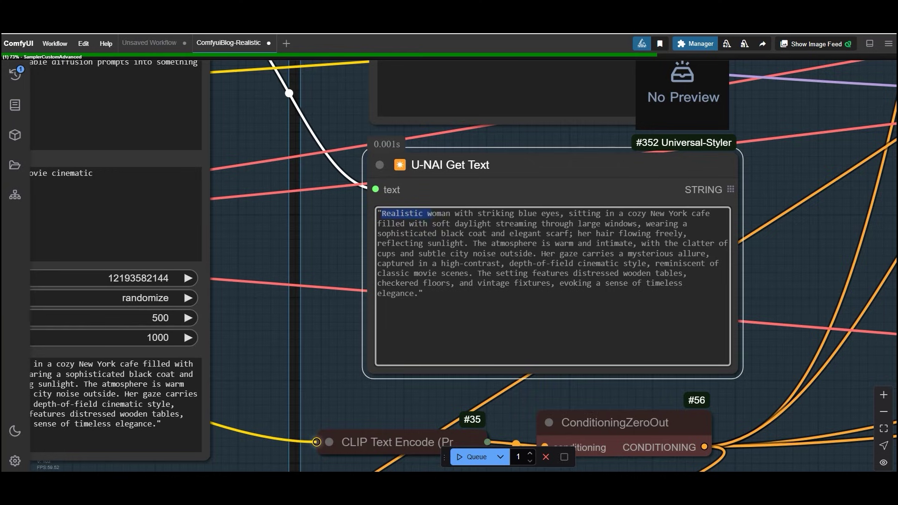
# Read through the expanded prompt in the U-NAI Get Text node, from the subject description to the setting details
pyautogui.moveTo(495, 214); pyautogui.dragTo(540, 214)
pyautogui.moveTo(659, 213); pyautogui.dragTo(465, 224)
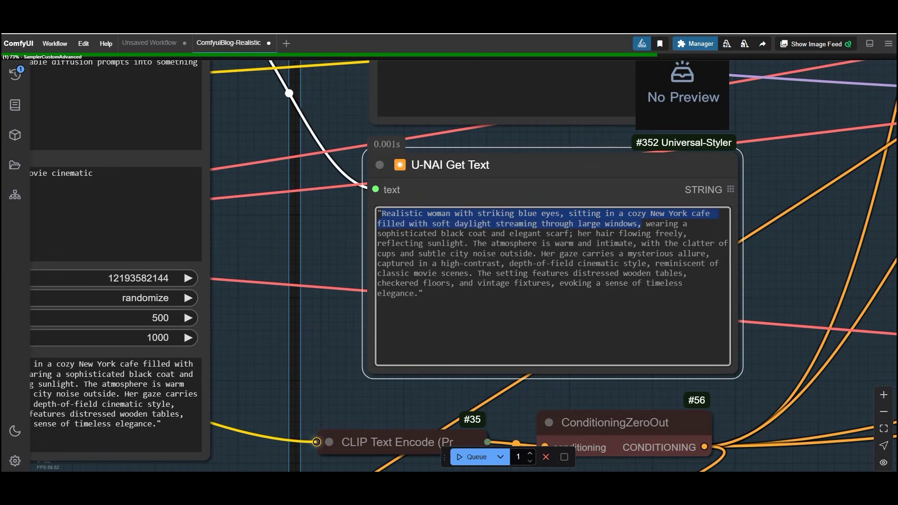
pyautogui.moveTo(641, 224); pyautogui.dragTo(432, 233)
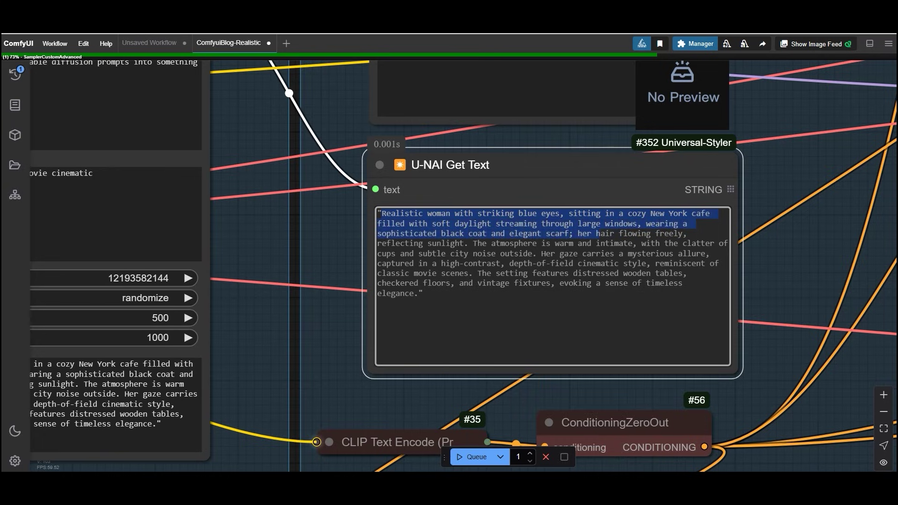
pyautogui.moveTo(687, 233); pyautogui.dragTo(467, 243)
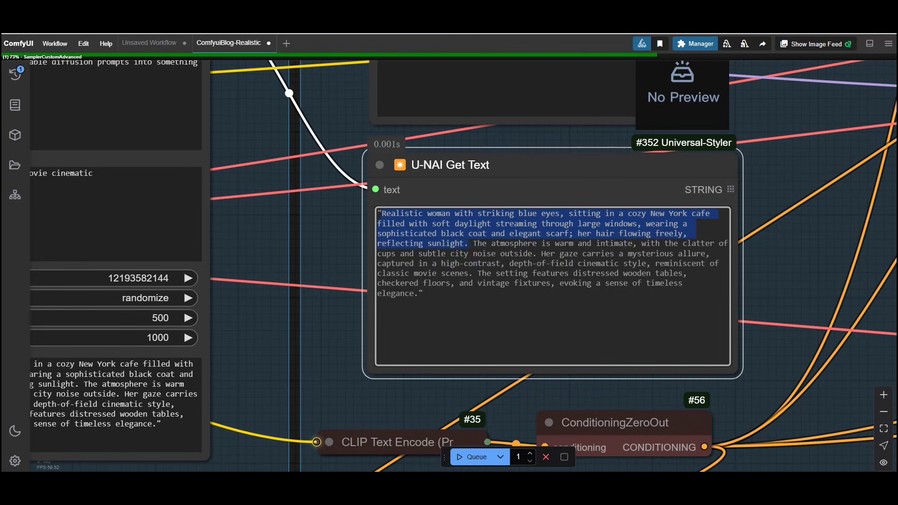
pyautogui.moveTo(573, 243); pyautogui.dragTo(616, 243)
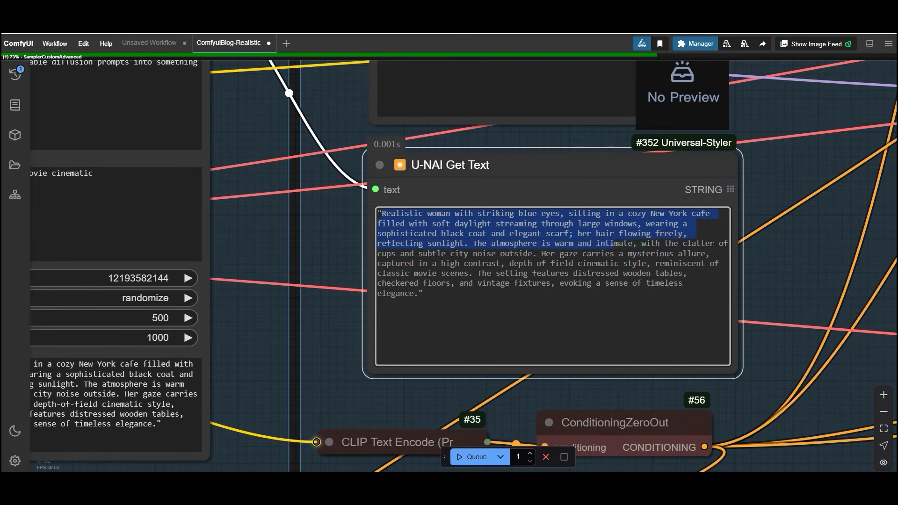
pyautogui.moveTo(714, 243); pyautogui.dragTo(470, 253)
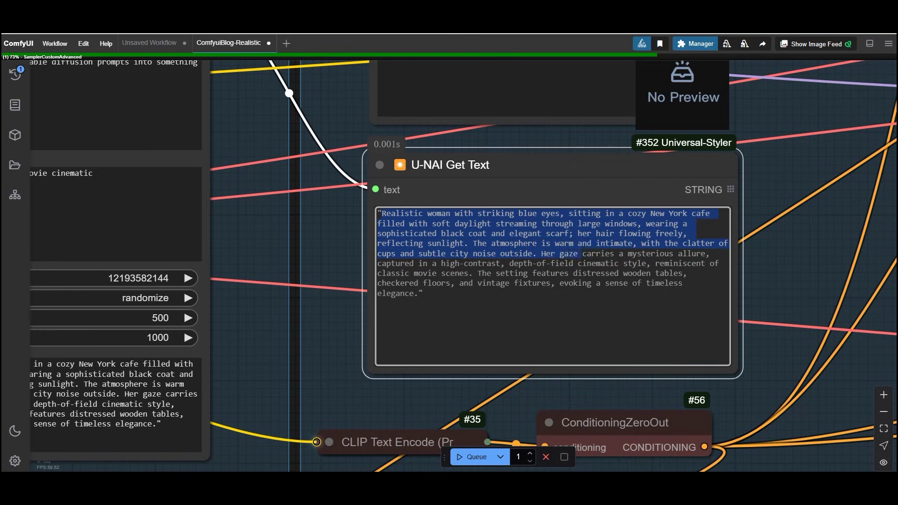
pyautogui.moveTo(707, 253); pyautogui.dragTo(418, 273)
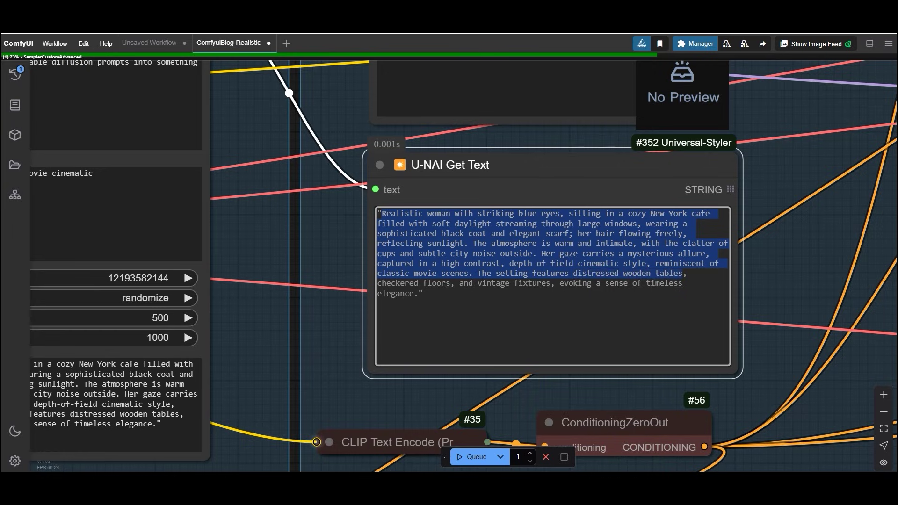
pyautogui.click(682, 275)
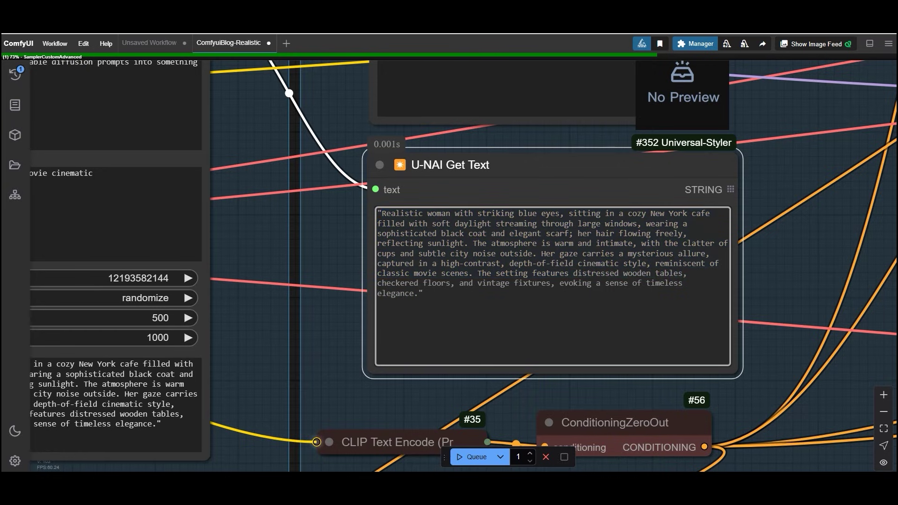
pyautogui.moveTo(419, 283); pyautogui.dragTo(514, 282)
pyautogui.moveTo(682, 283); pyautogui.dragTo(674, 294)
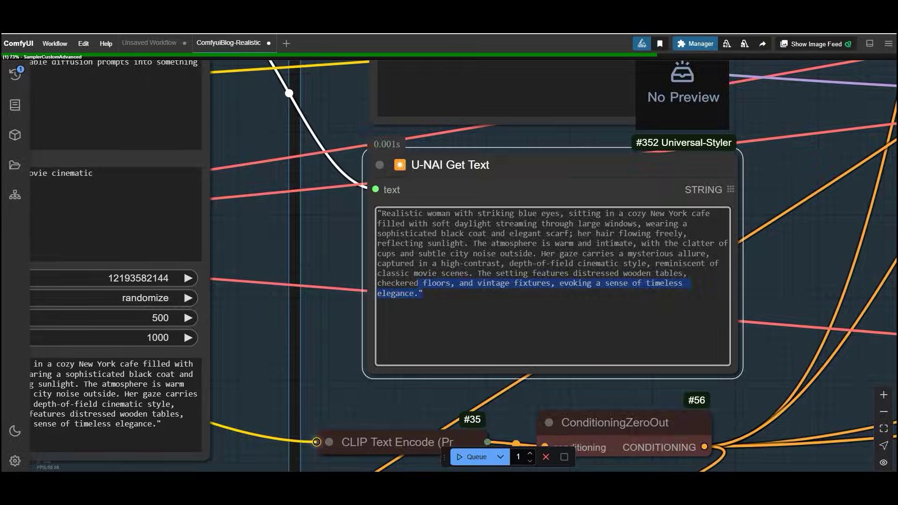
pyautogui.scroll(-3, 294, 237)
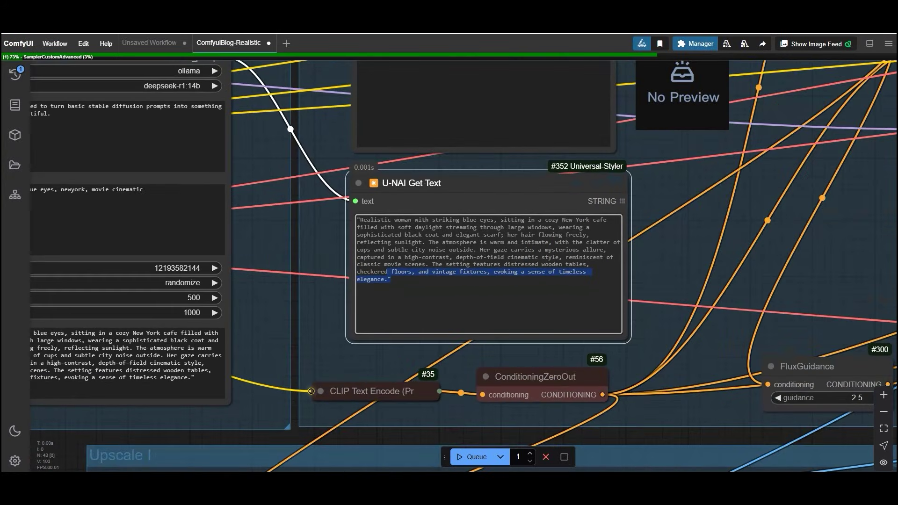
pyautogui.scroll(-4, 295, 233)
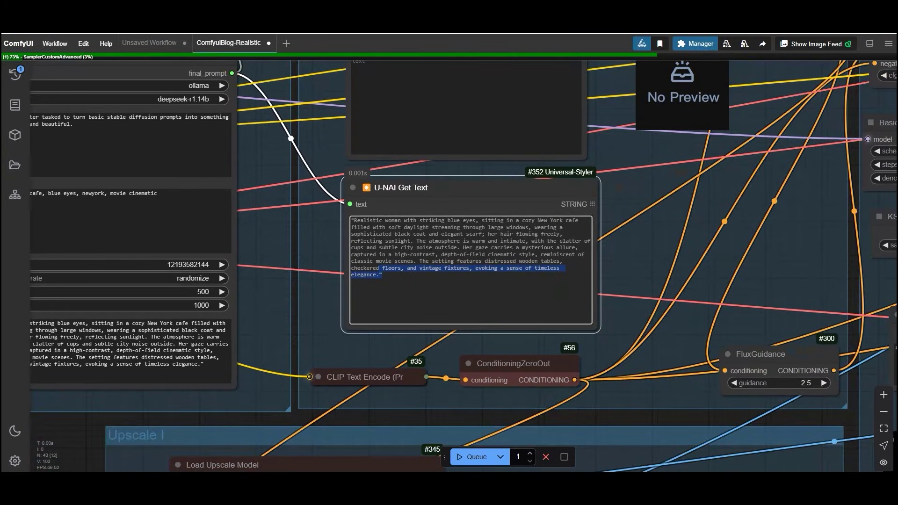
pyautogui.scroll(-1, 298, 232)
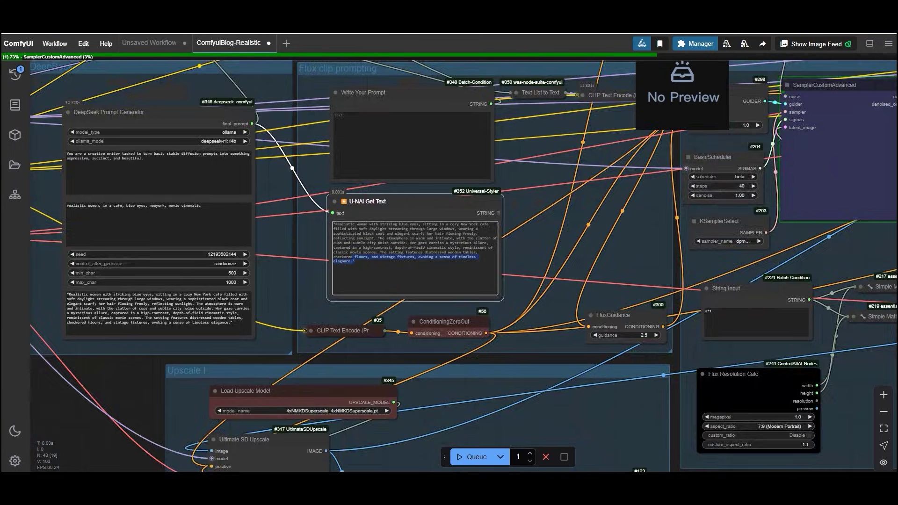
# Inspect the generated image in the Sampling group's Save Image node, both in close-up and as a whole
pyautogui.scroll(6, 299, 230)
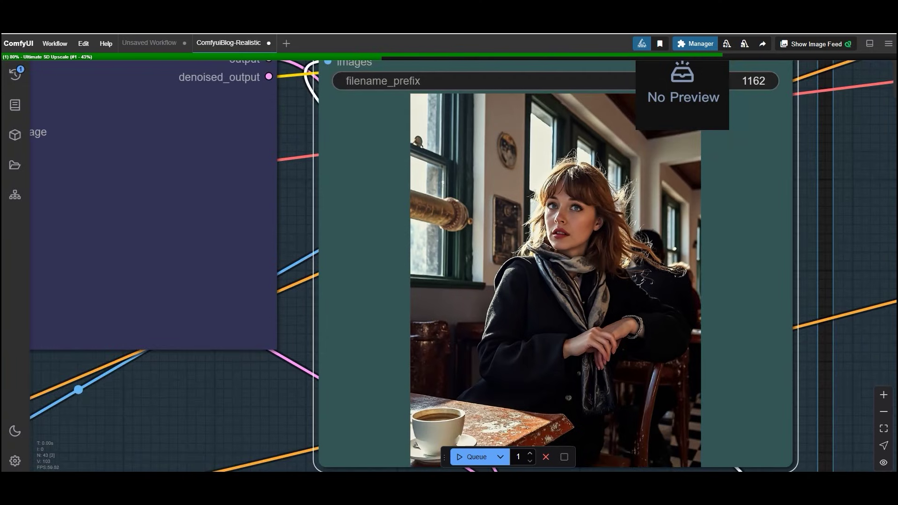
pyautogui.scroll(4, 577, 234)
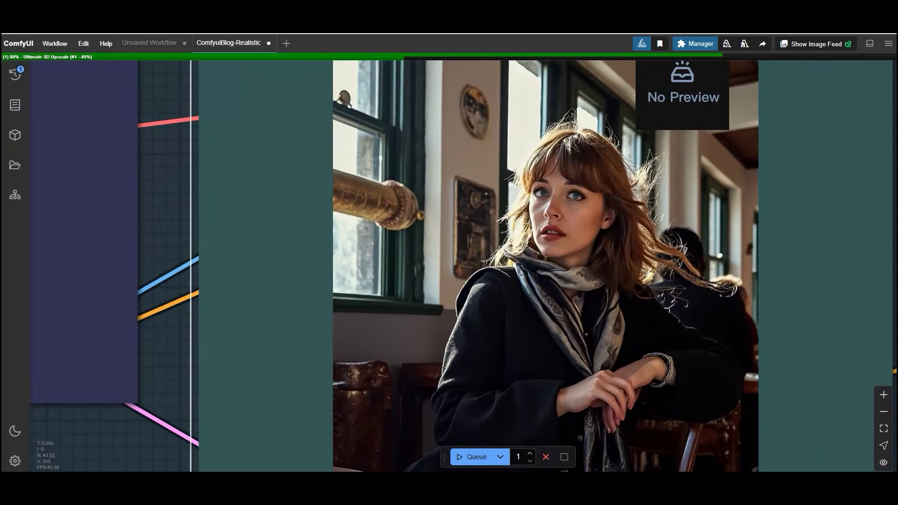
pyautogui.scroll(-4, 576, 234)
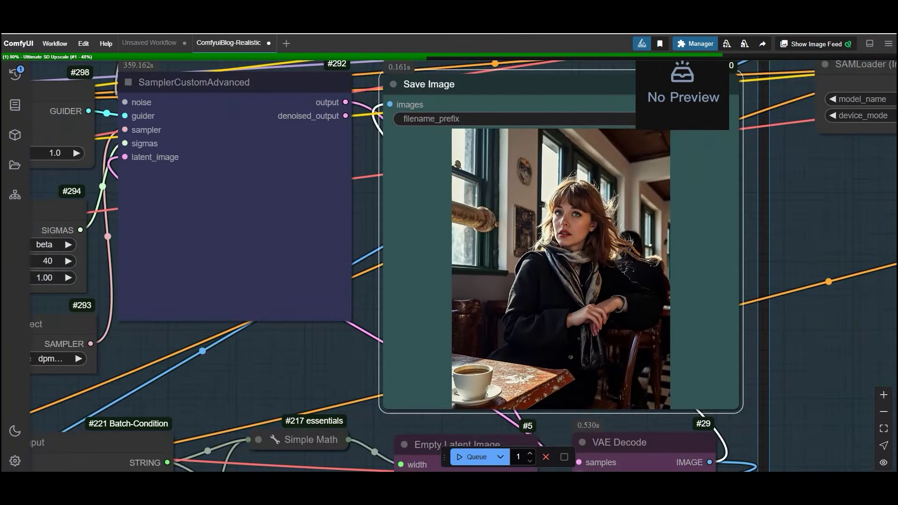
pyautogui.scroll(-5, 582, 253)
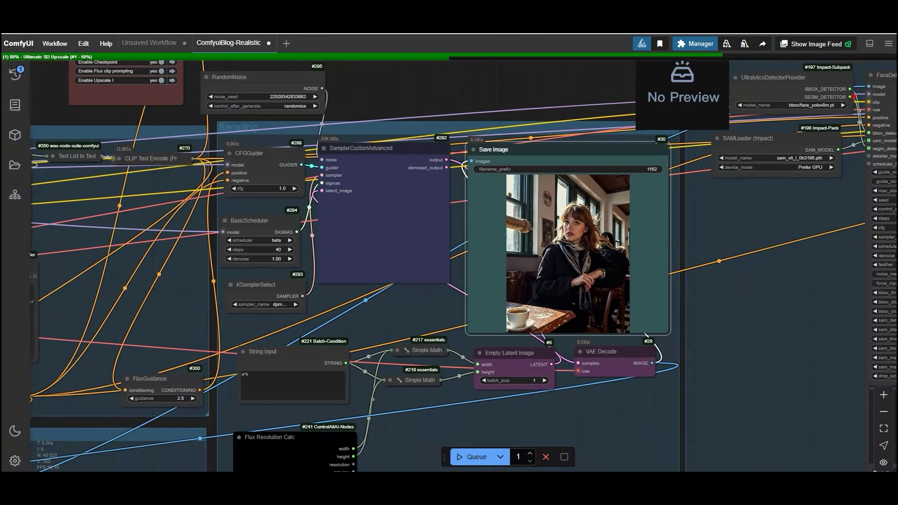
pyautogui.scroll(3, 582, 254)
pyautogui.scroll(10, 578, 222)
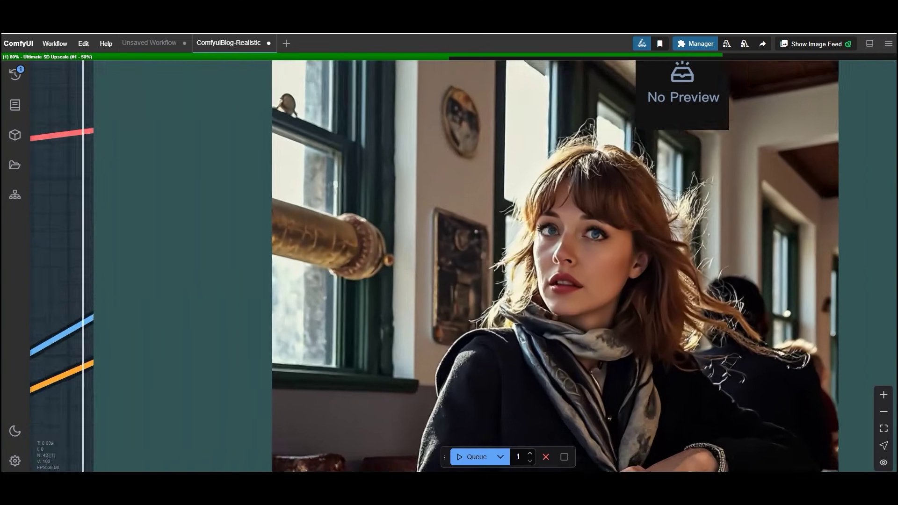
pyautogui.scroll(-6, 587, 254)
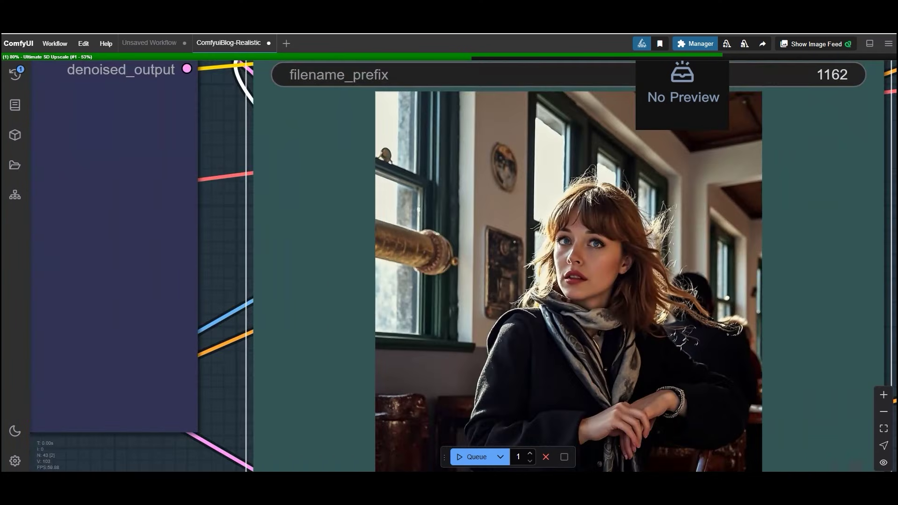
pyautogui.scroll(-2, 510, 235)
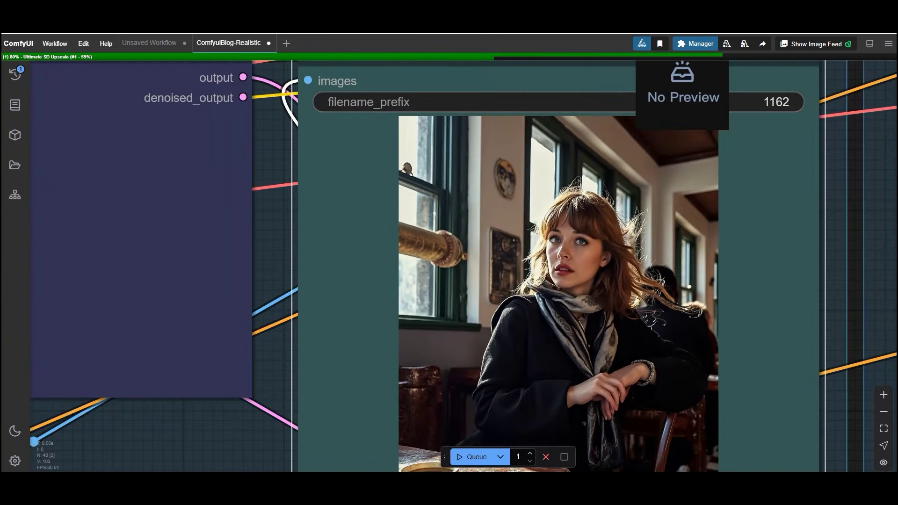
pyautogui.scroll(-4, 510, 234)
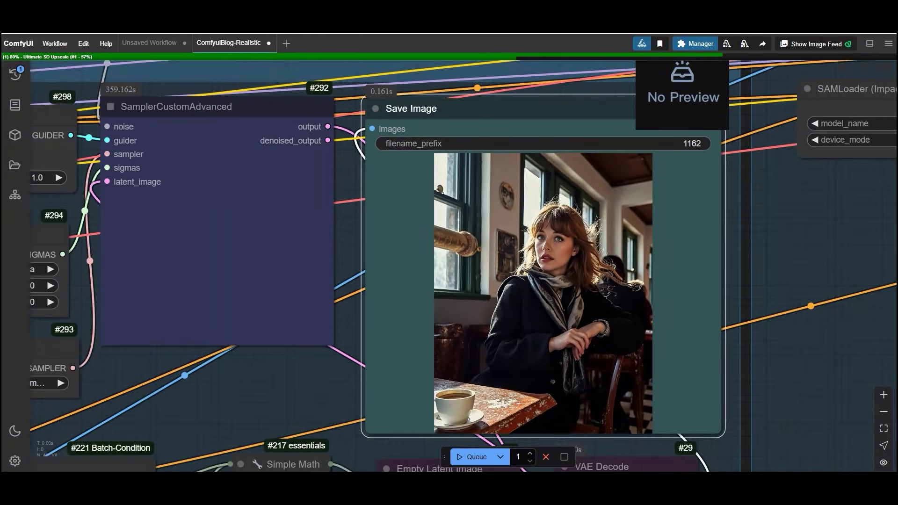
pyautogui.scroll(-5, 546, 251)
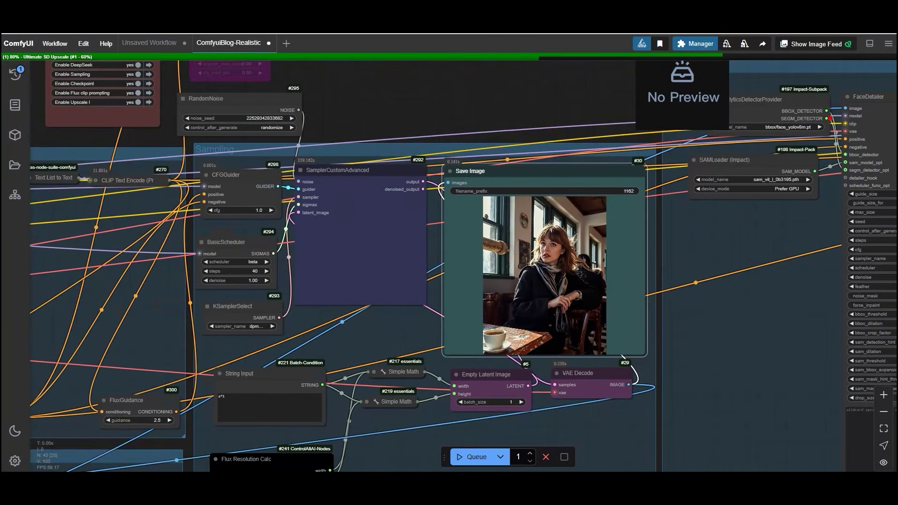
# Copy the expanded prompt from the U-NAI Get Text node into the Write Your Prompt node
pyautogui.moveTo(660, 354); pyautogui.dragTo(839, 384)
pyautogui.scroll(-1, 694, 265)
pyautogui.scroll(6, 695, 266)
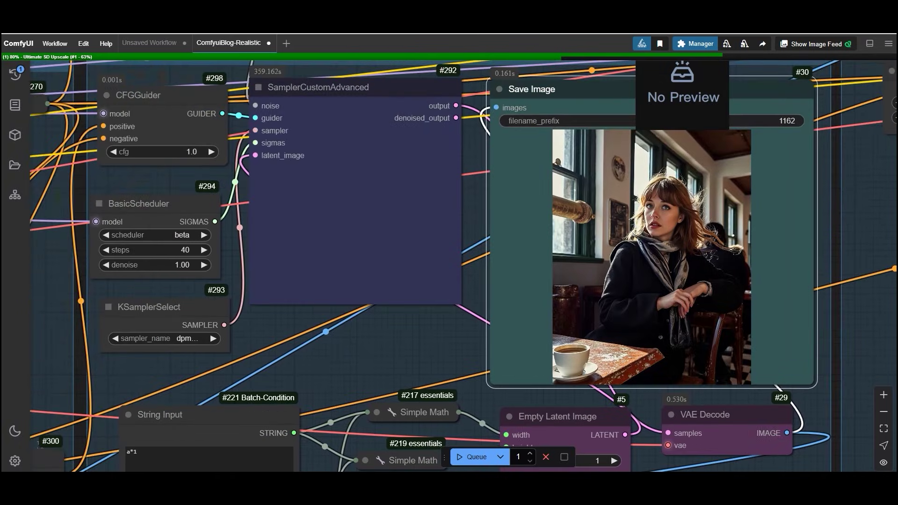
pyautogui.moveTo(300, 360); pyautogui.dragTo(749, 386)
pyautogui.scroll(-4, 453, 236)
pyautogui.moveTo(454, 236); pyautogui.dragTo(823, 215)
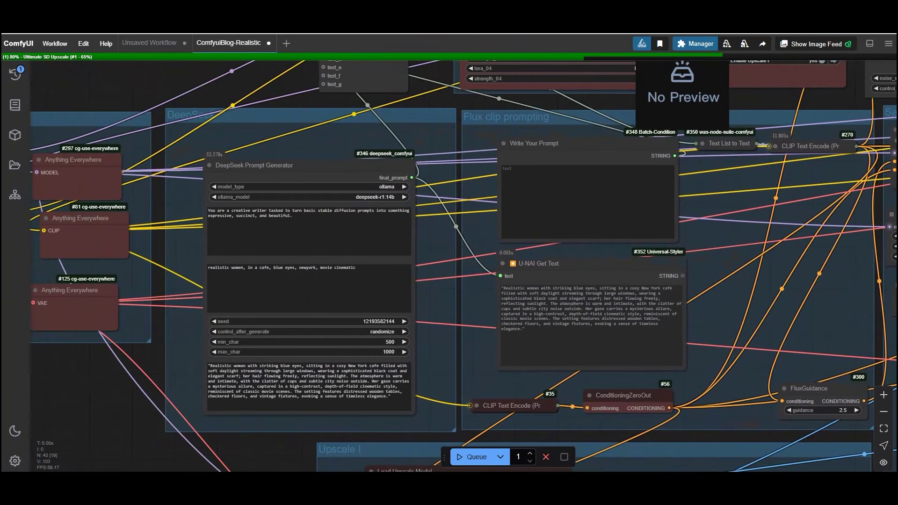
pyautogui.moveTo(530, 329); pyautogui.dragTo(498, 286)
pyautogui.hotkey('ctrl', 'c')
pyautogui.click(587, 201)
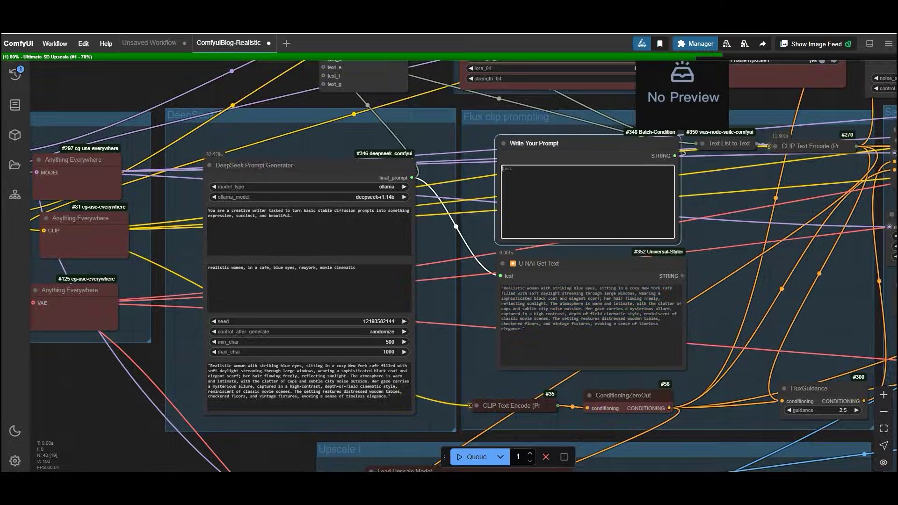
pyautogui.hotkey('ctrl', 'v')
# Disable the DeepSeek group in the Fast Groups Bypasser
pyautogui.scroll(-2, 449, 253)
pyautogui.moveTo(688, 233); pyautogui.dragTo(575, 369)
pyautogui.scroll(4, 298, 346)
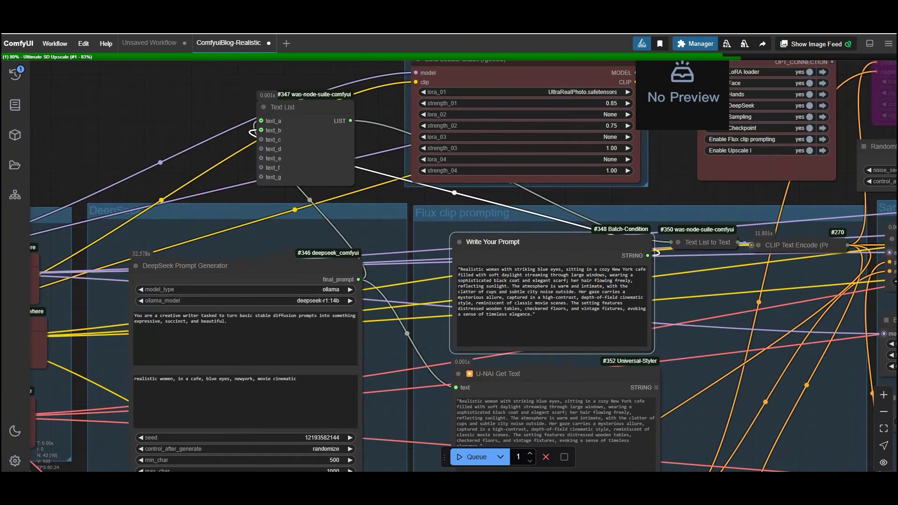
pyautogui.moveTo(673, 196); pyautogui.dragTo(505, 259)
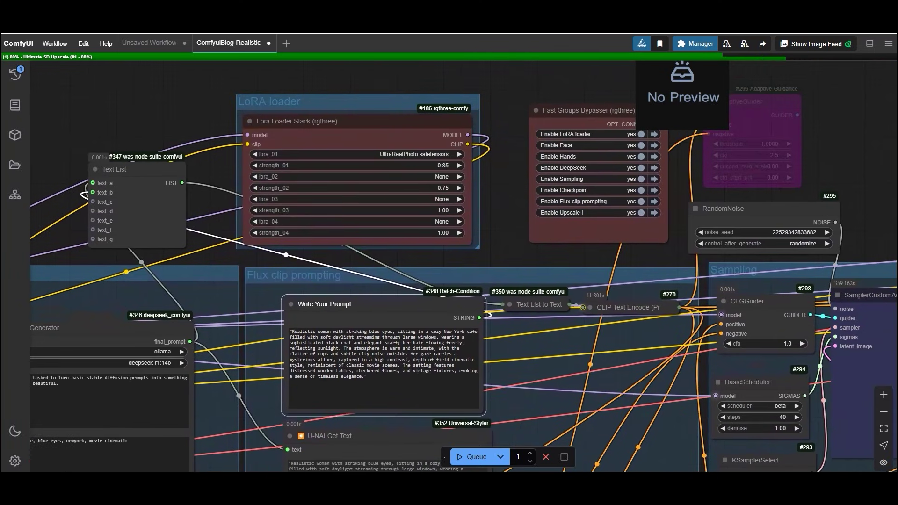
pyautogui.click(640, 168)
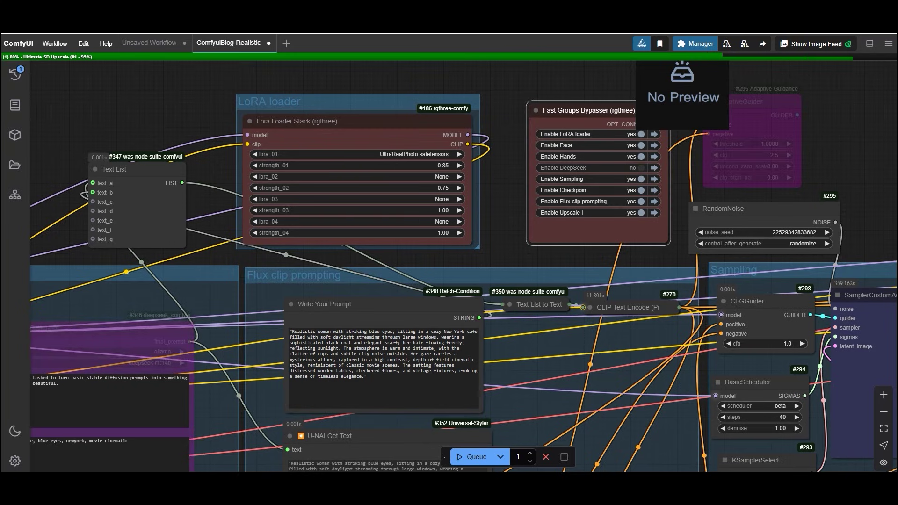
# Append "any thing" to the end of the text in the Write Your Prompt node
pyautogui.scroll(-2, 498, 247)
pyautogui.moveTo(498, 247); pyautogui.dragTo(607, 182)
pyautogui.click(533, 296)
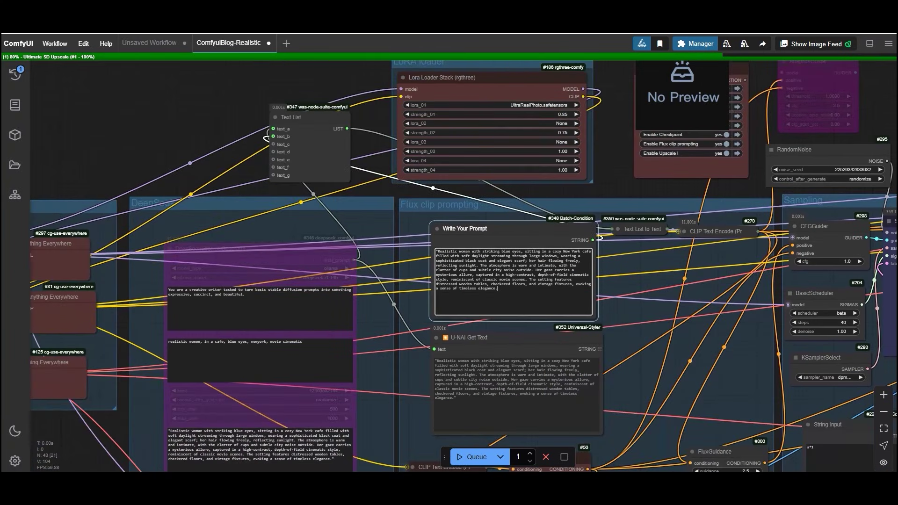
pyautogui.write('any ')
pyautogui.write(' here')
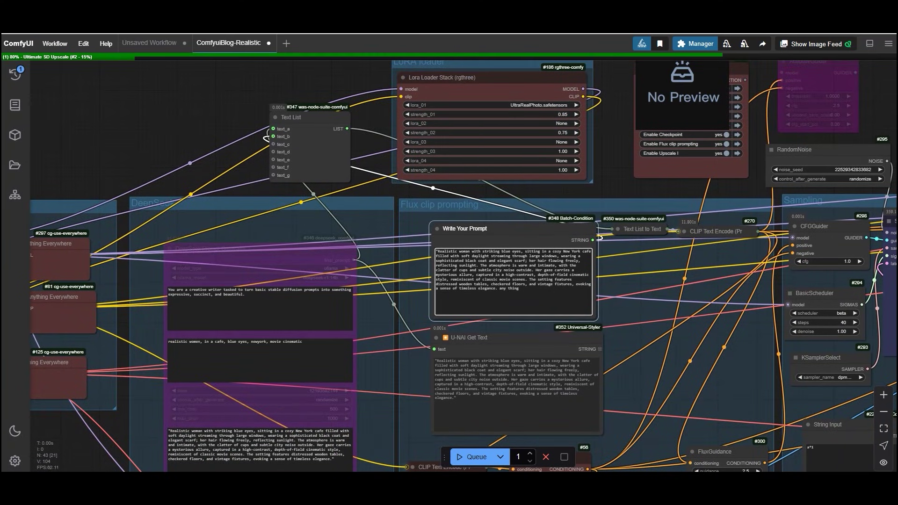
# Examine the 1162_FixHands and 1162_FixFace images in the Save Image nodes of the Hands and Face groups
pyautogui.scroll(-2, 375, 180)
pyautogui.moveTo(375, 180); pyautogui.dragTo(469, 116)
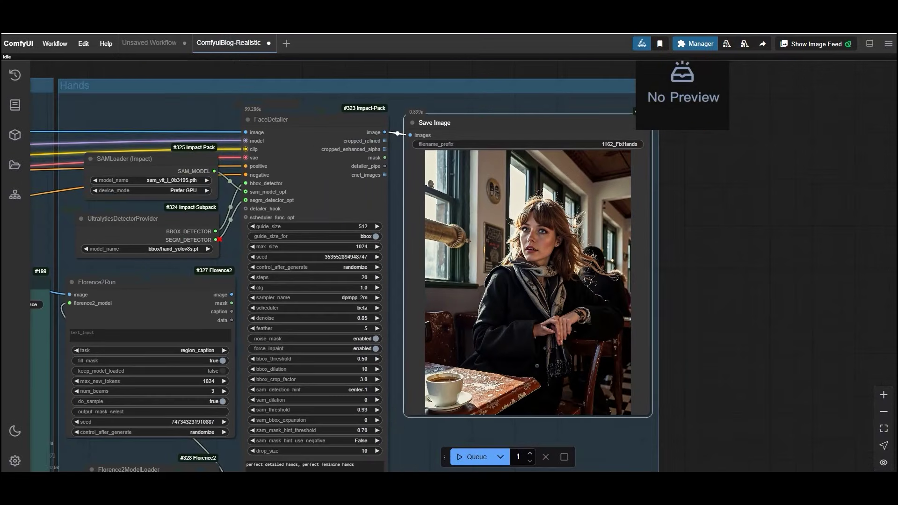
pyautogui.scroll(1, 449, 253)
pyautogui.moveTo(687, 299); pyautogui.dragTo(856, 249)
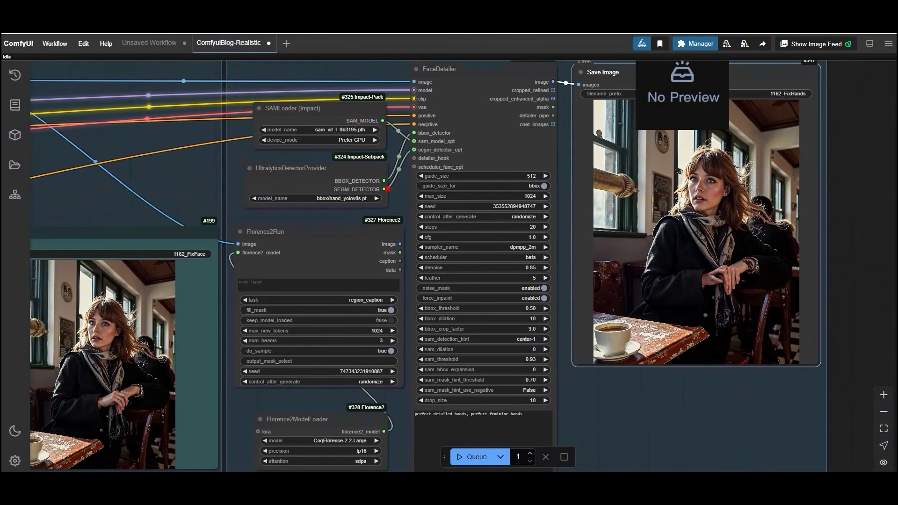
pyautogui.scroll(-4, 837, 238)
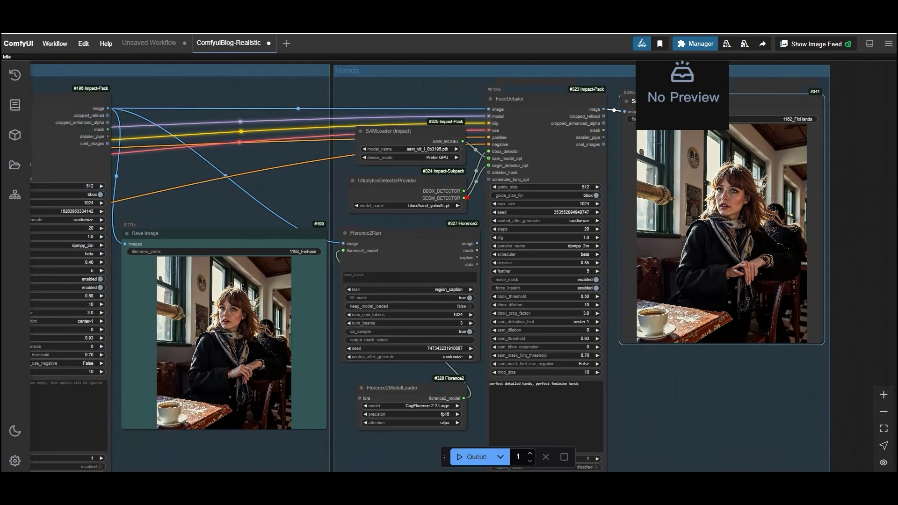
pyautogui.scroll(3, 841, 241)
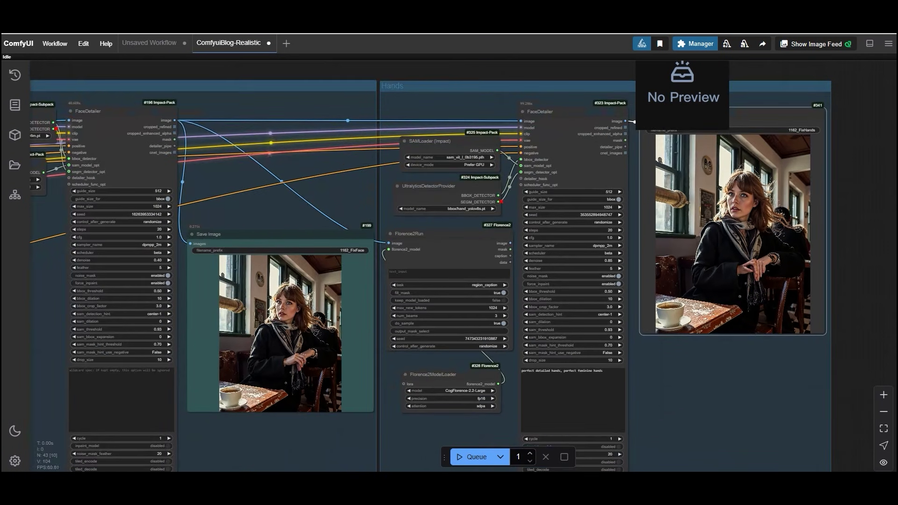
pyautogui.scroll(-6, 843, 238)
pyautogui.moveTo(456, 300); pyautogui.dragTo(552, 285)
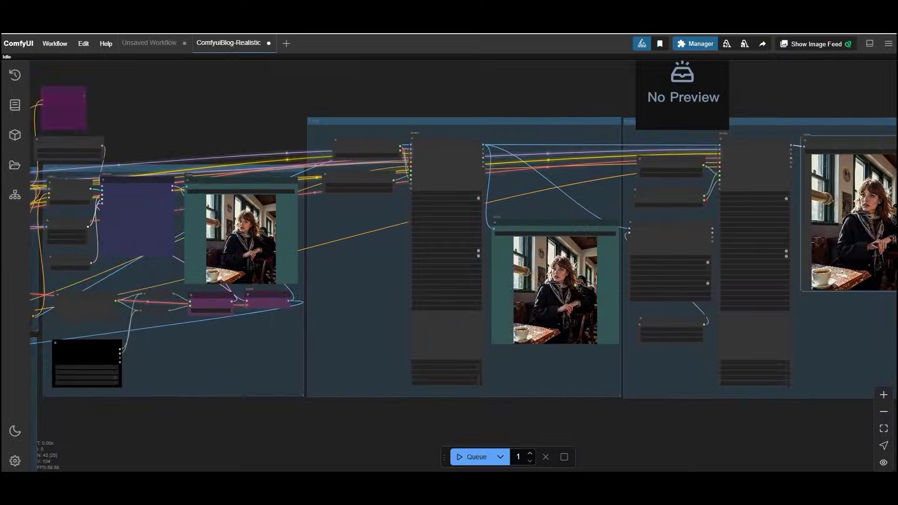
pyautogui.scroll(4, 552, 285)
pyautogui.scroll(12, 567, 286)
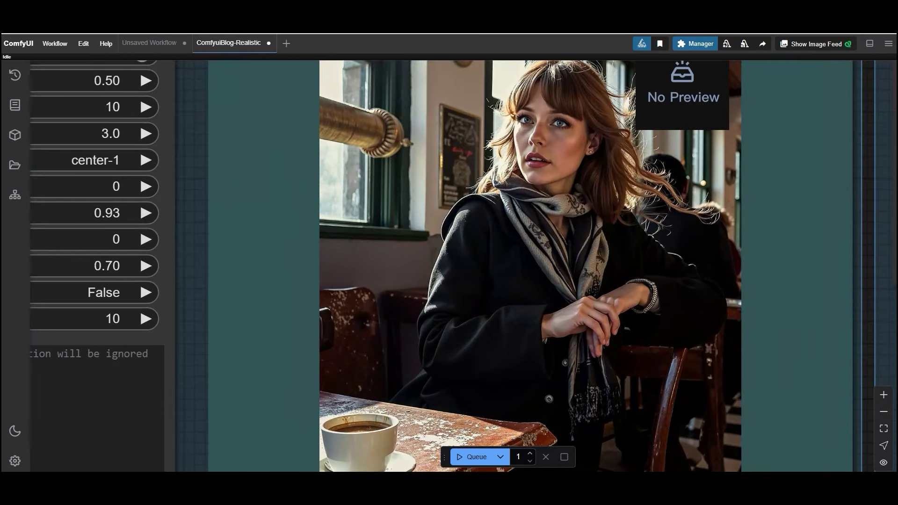
pyautogui.scroll(-7, 569, 320)
pyautogui.scroll(4, 569, 320)
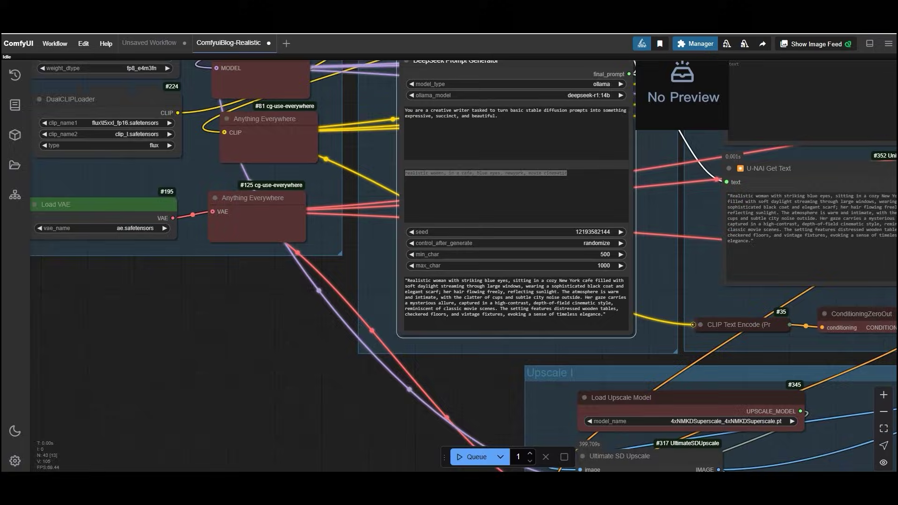
# Replace the prompt in the DeepSeek Prompt Generator with the copied "portrait of women, sadness , wearing business attire , with black Choppy layers , background hen house epic" text
pyautogui.scroll(3, 561, 187)
pyautogui.scroll(3, 302, 229)
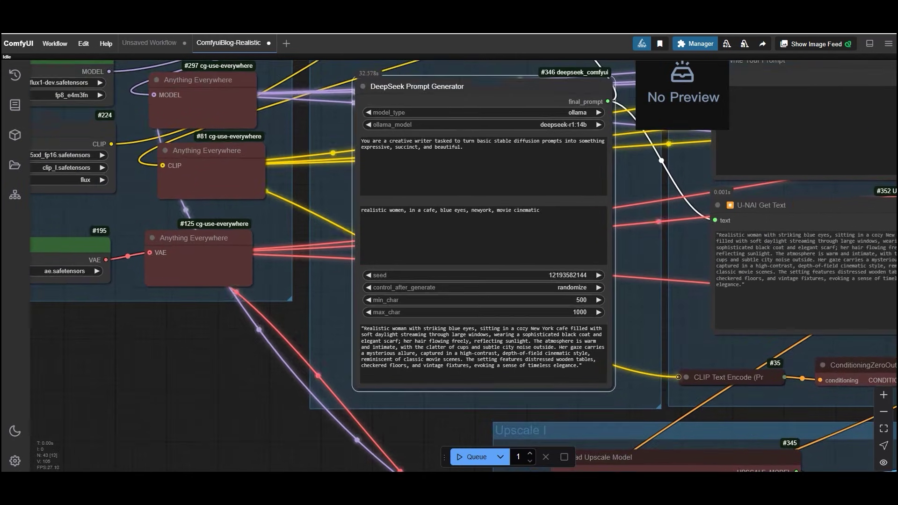
pyautogui.moveTo(303, 228); pyautogui.dragTo(268, 261)
pyautogui.click(486, 269)
pyautogui.hotkey('ctrl', 'a')
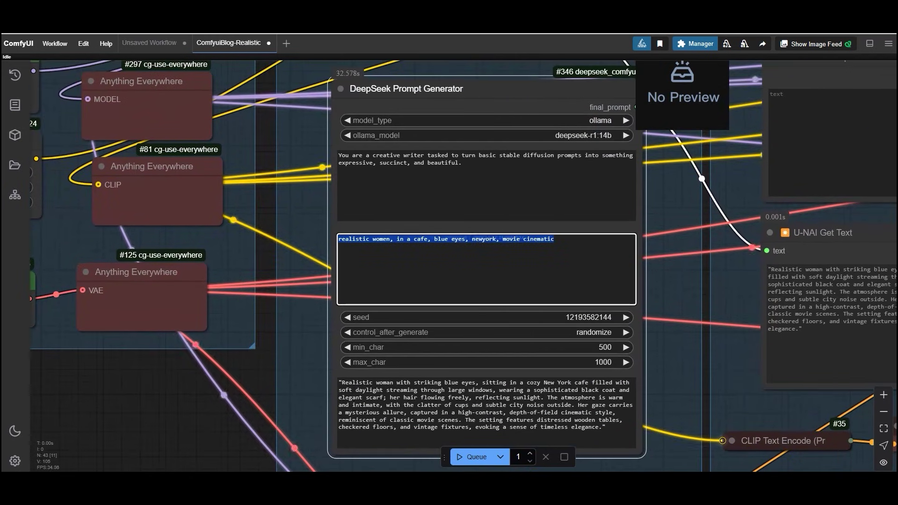
pyautogui.hotkey('ctrl', 'v')
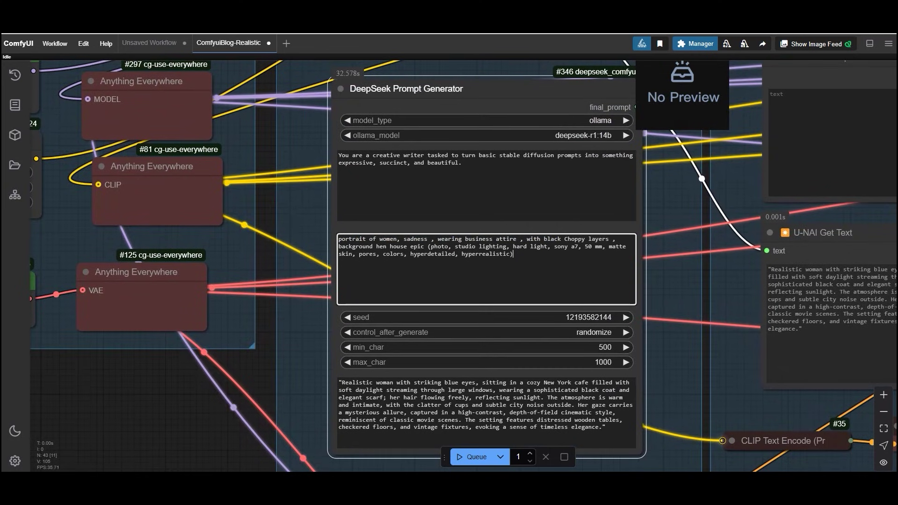
pyautogui.scroll(-1, 390, 226)
pyautogui.click(390, 226)
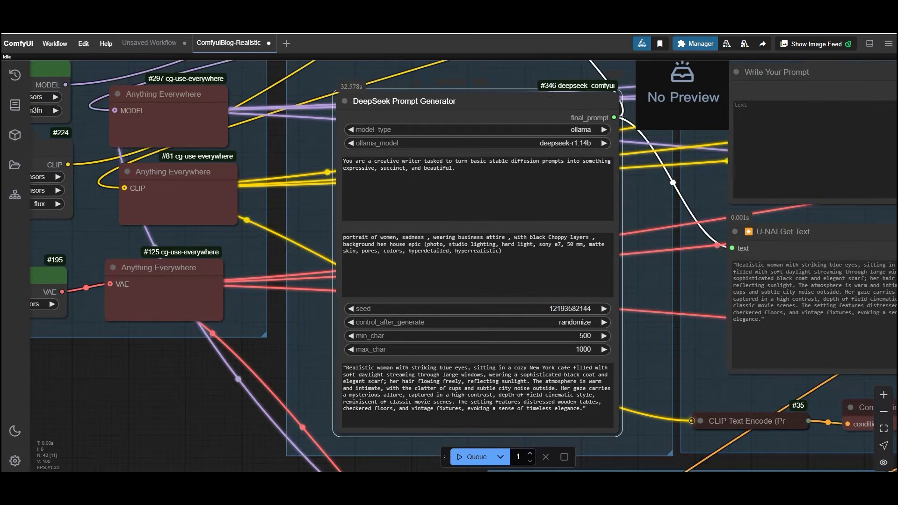
# Queue the workflow and read through the expanded prompt in the U-NAI Get Text node
pyautogui.scroll(-2, 290, 210)
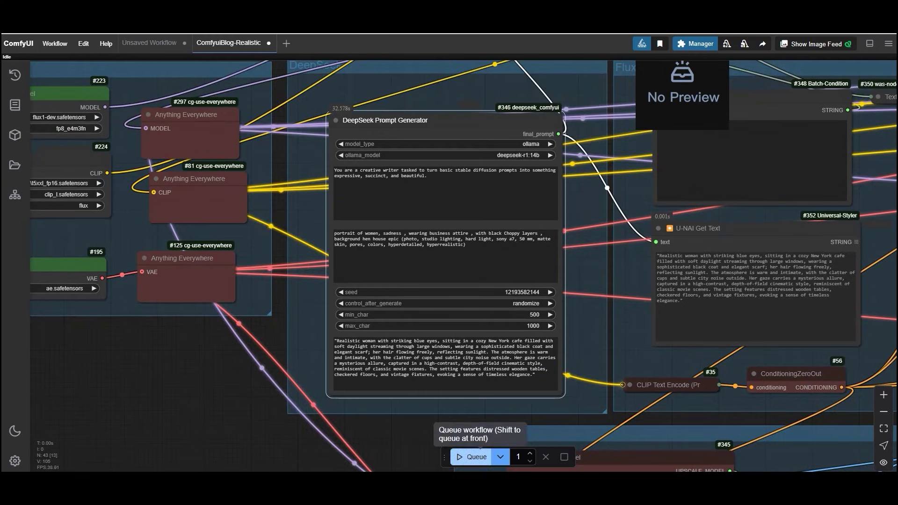
pyautogui.click(472, 457)
pyautogui.moveTo(411, 435); pyautogui.dragTo(376, 432)
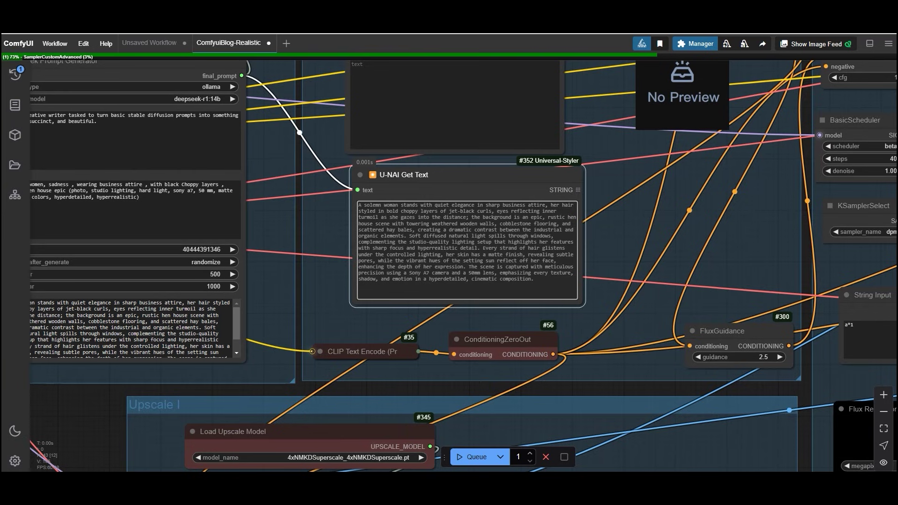
pyautogui.moveTo(358, 205); pyautogui.dragTo(534, 280)
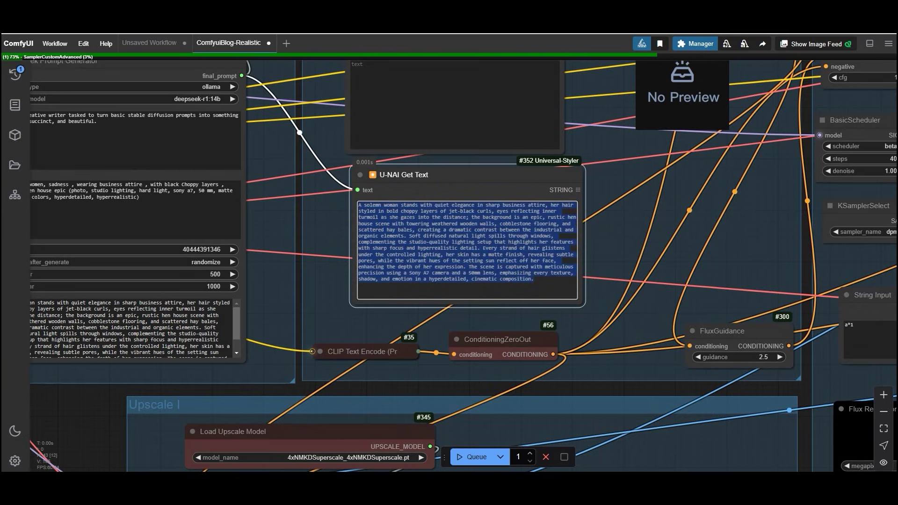
pyautogui.click(533, 280)
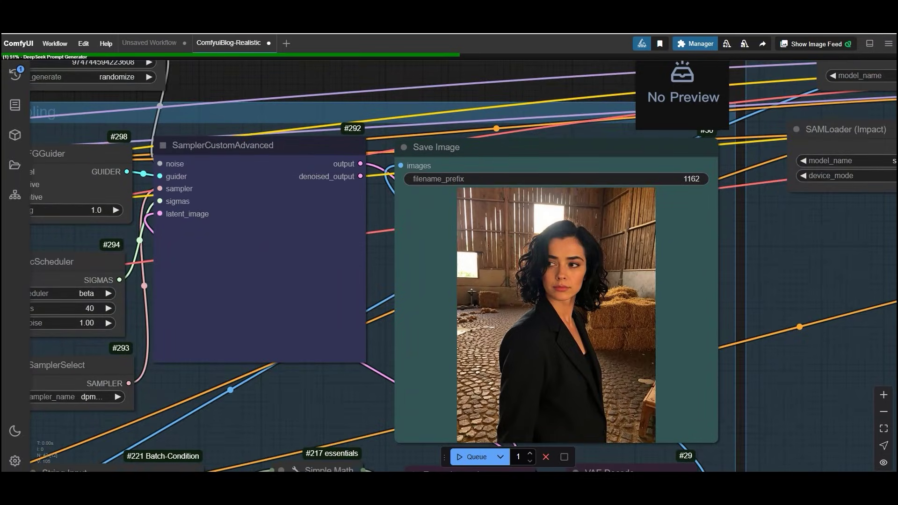
# Examine the generated portrait in the 1162 Save Image node of the Sampling group
pyautogui.scroll(3, 552, 304)
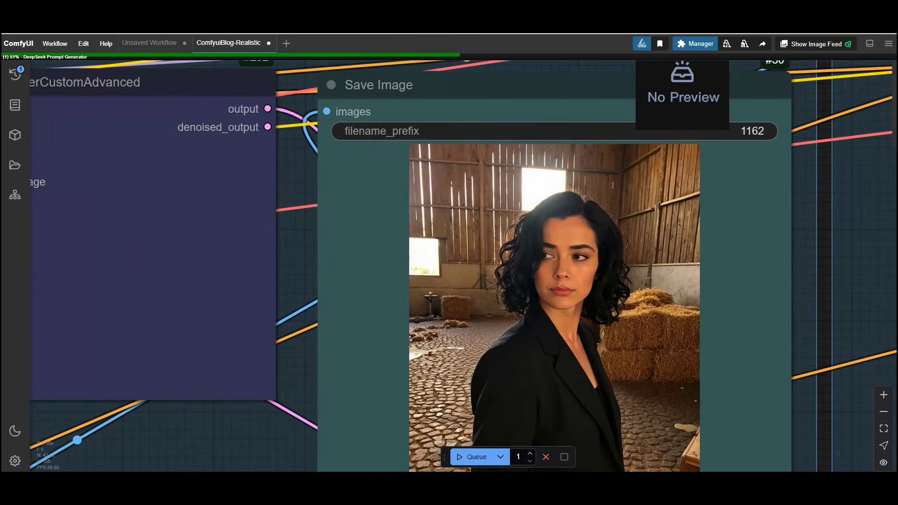
pyautogui.scroll(-1, 556, 283)
pyautogui.scroll(-1, 561, 281)
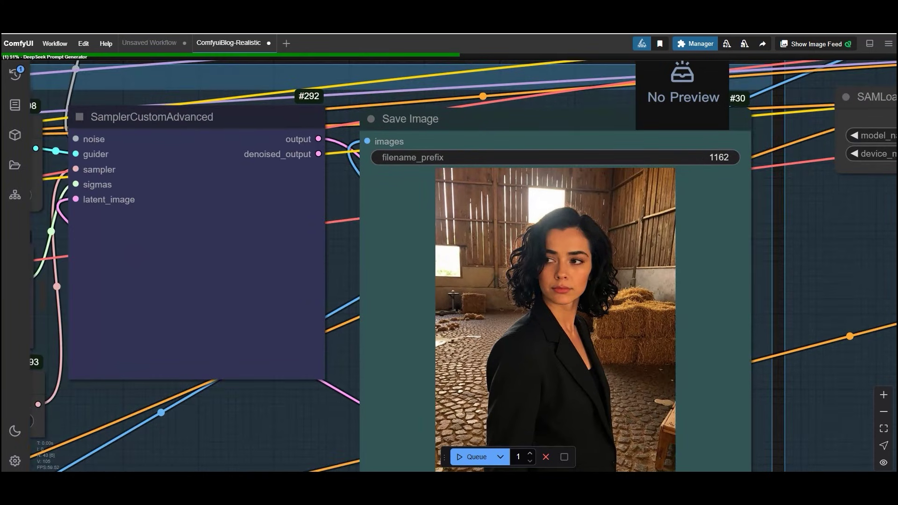
pyautogui.scroll(-1, 560, 283)
pyautogui.scroll(-1, 560, 282)
# Review the "amateurish quality, amateurish photo," text in the Write Your Prompt node of the Flux clip prompting group
pyautogui.moveTo(206, 397); pyautogui.dragTo(832, 397)
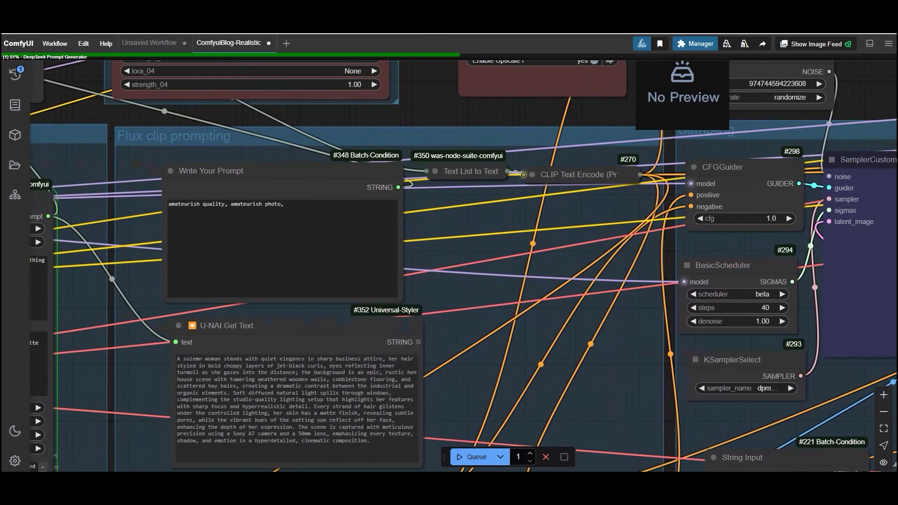
pyautogui.moveTo(477, 271); pyautogui.dragTo(721, 266)
pyautogui.scroll(3, 396, 192)
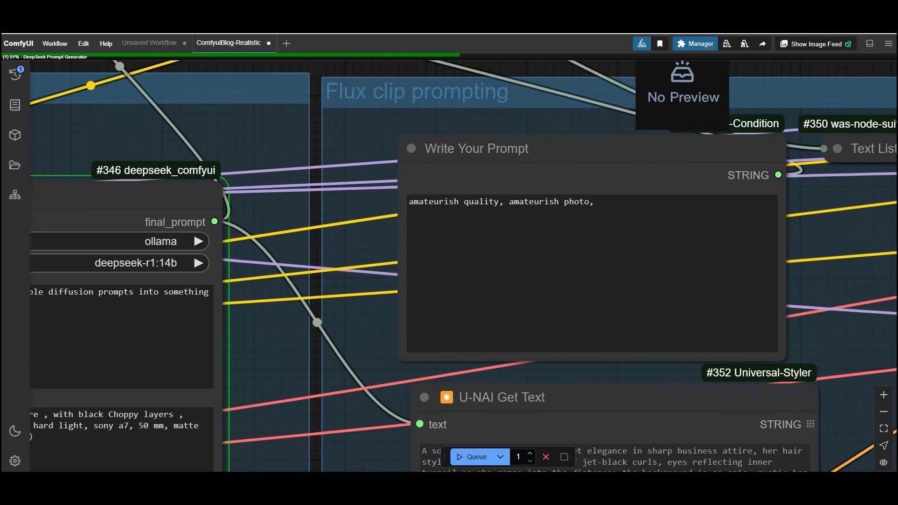
pyautogui.moveTo(409, 201); pyautogui.dragTo(593, 201)
pyautogui.click(594, 201)
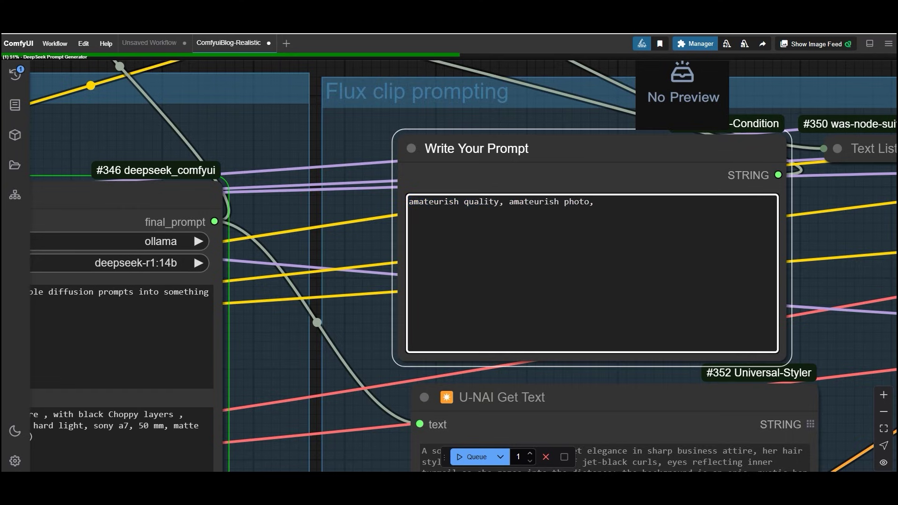
pyautogui.moveTo(409, 202); pyautogui.dragTo(593, 202)
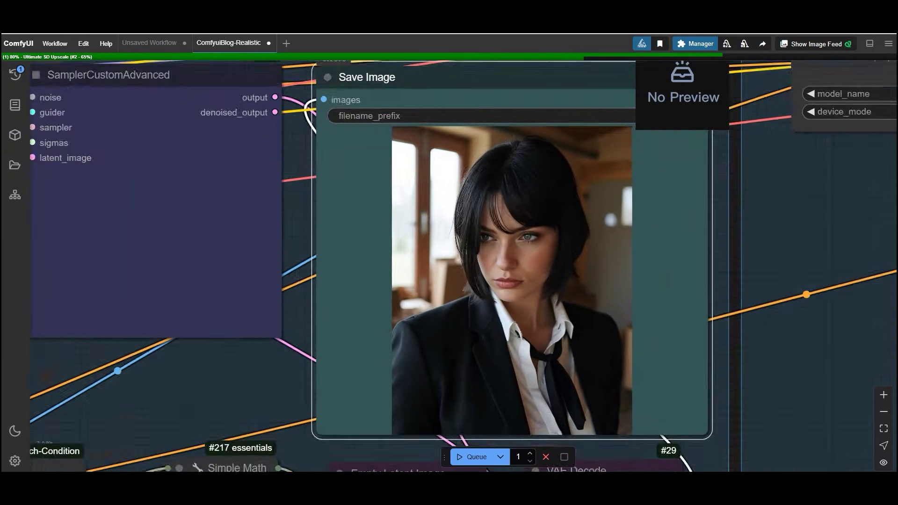
# Inspect the face, hair and skin detail of the new portrait in the 1162 Save Image node up close
pyautogui.scroll(5, 468, 243)
pyautogui.scroll(3, 515, 252)
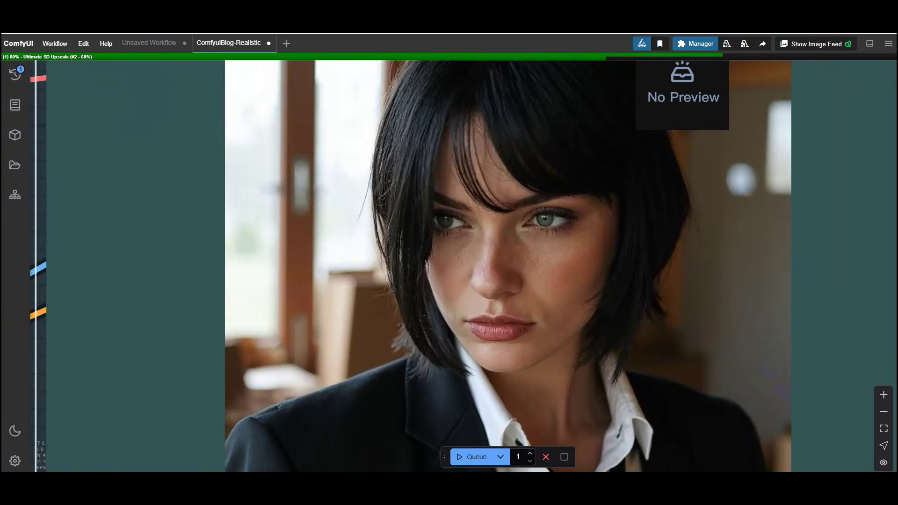
pyautogui.scroll(3, 512, 243)
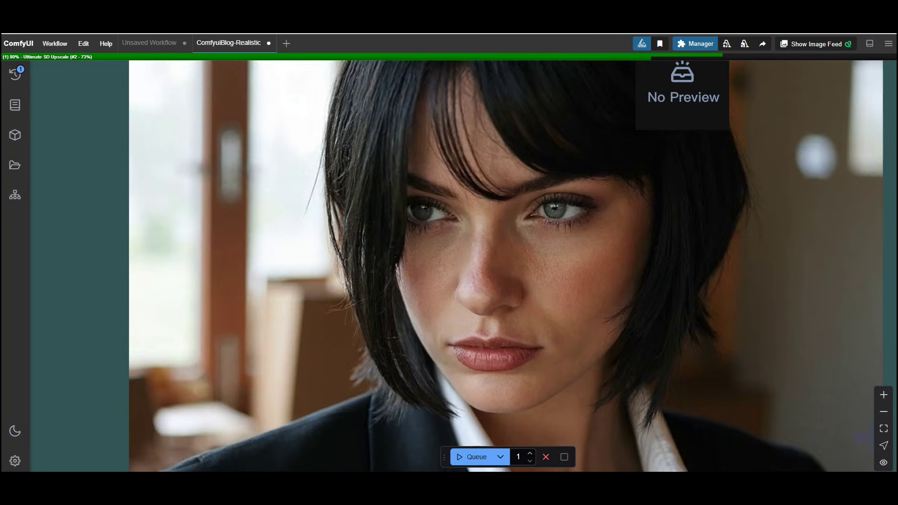
pyautogui.scroll(1, 519, 234)
pyautogui.scroll(-6, 516, 250)
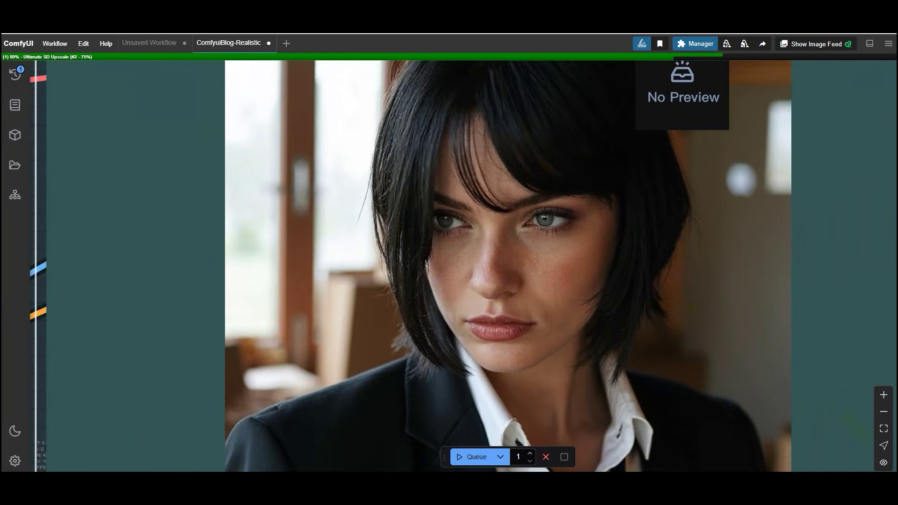
pyautogui.scroll(-3, 516, 248)
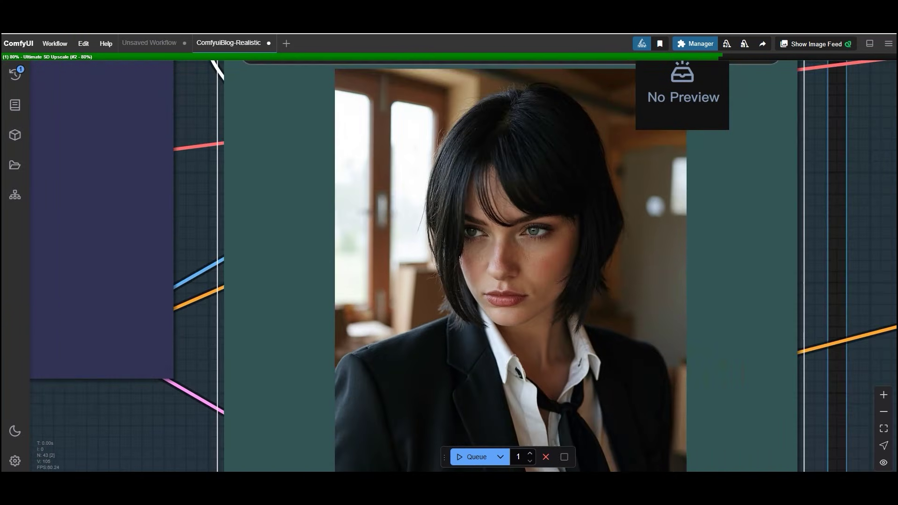
pyautogui.scroll(3, 520, 260)
pyautogui.scroll(-5, 520, 260)
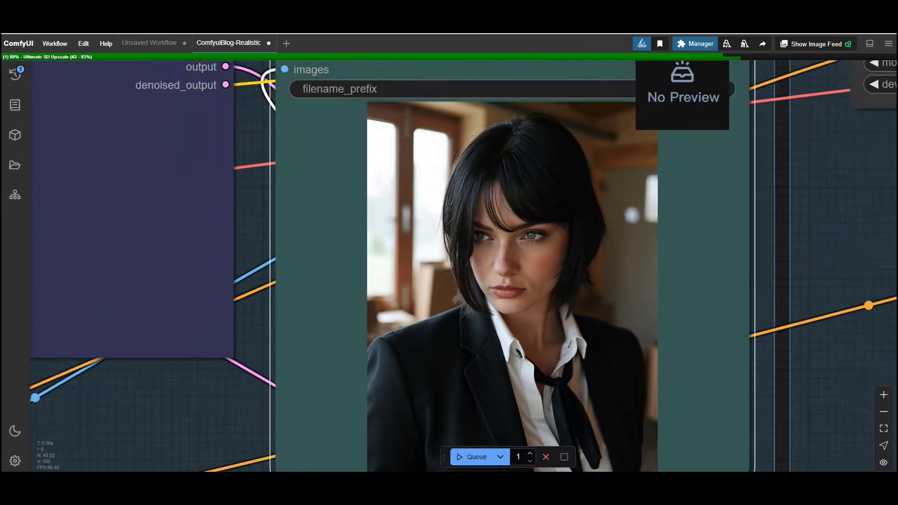
pyautogui.scroll(-2, 520, 258)
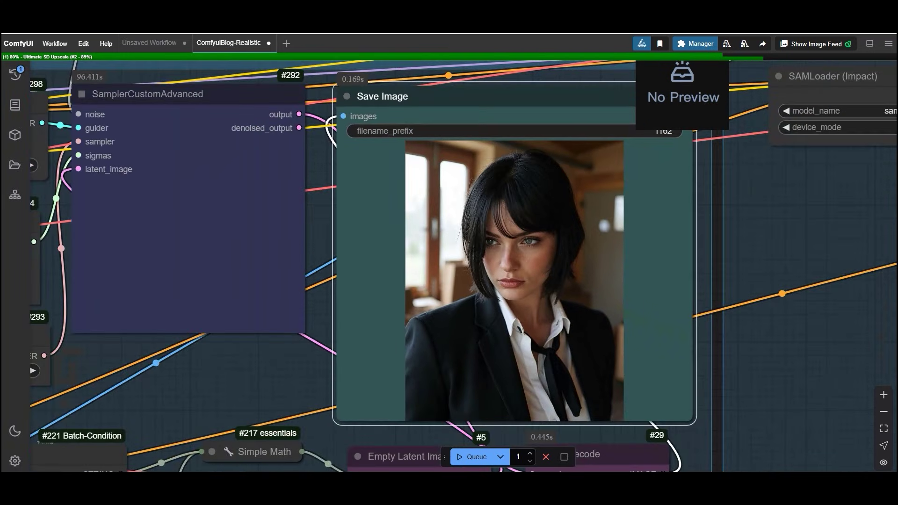
pyautogui.scroll(7, 520, 255)
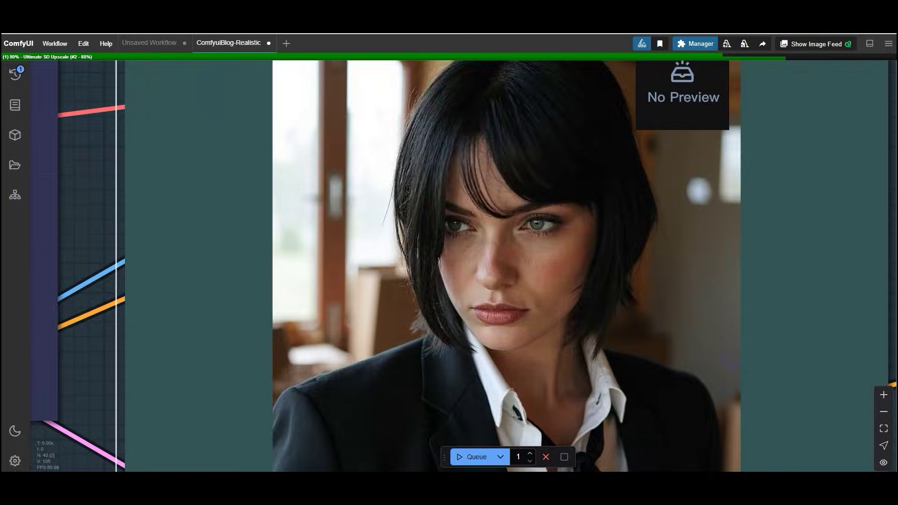
pyautogui.scroll(-5, 520, 252)
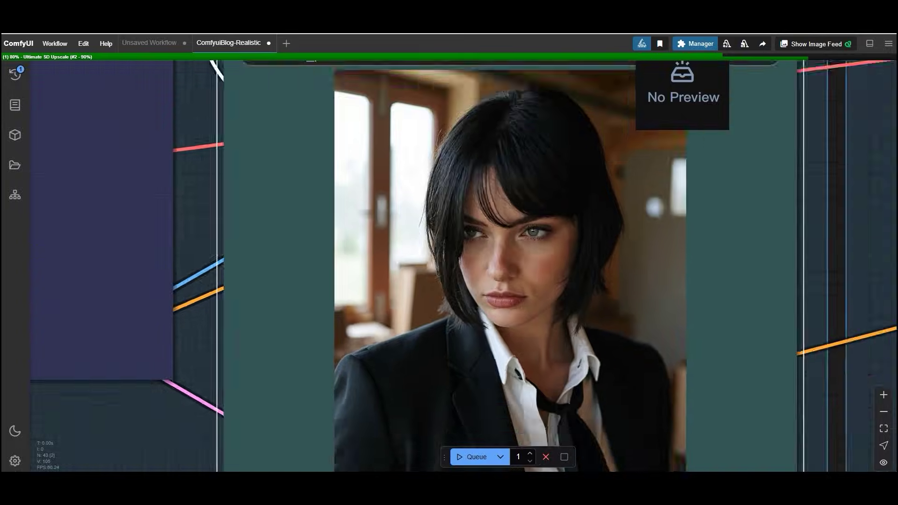
pyautogui.scroll(-3, 518, 256)
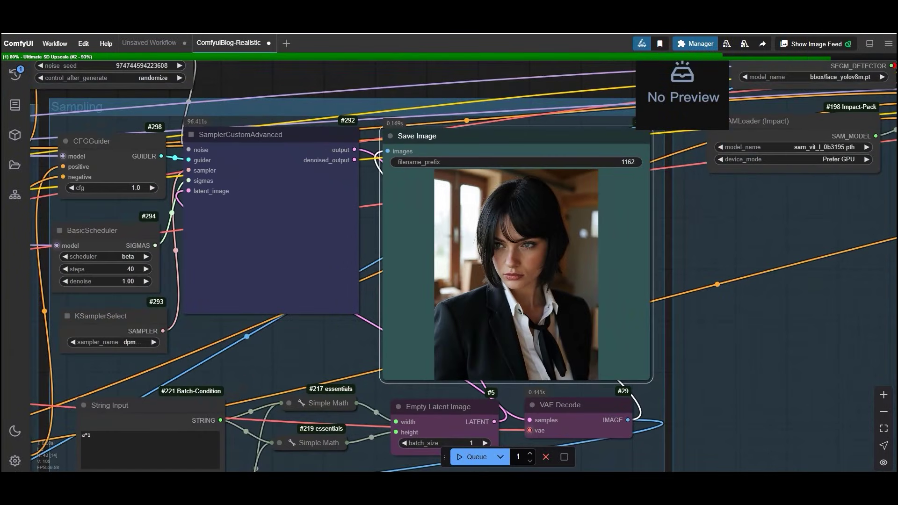
# Read the newly expanded prompt in the U-NAI Get Text node alongside the DeepSeek Prompt Generator's input
pyautogui.moveTo(281, 350); pyautogui.dragTo(504, 360)
pyautogui.moveTo(210, 303); pyautogui.dragTo(548, 304)
pyautogui.moveTo(402, 304); pyautogui.dragTo(684, 303)
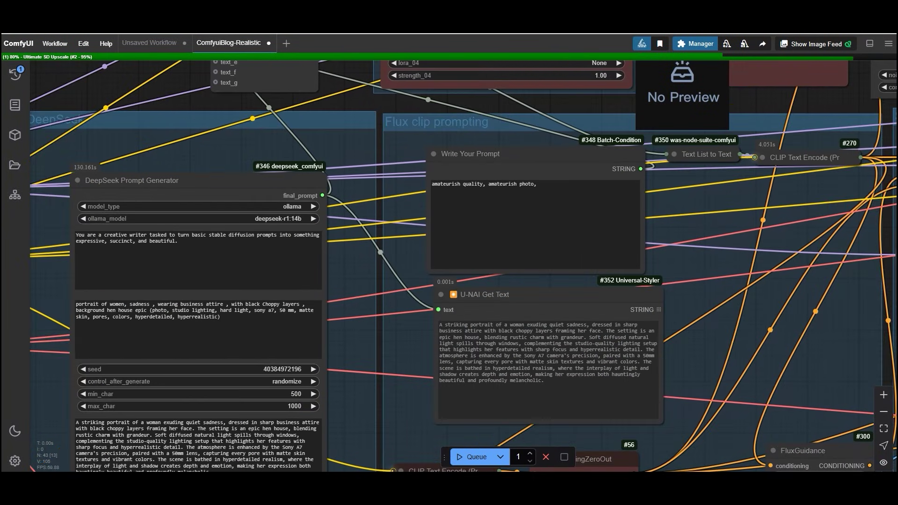
pyautogui.scroll(6, 401, 317)
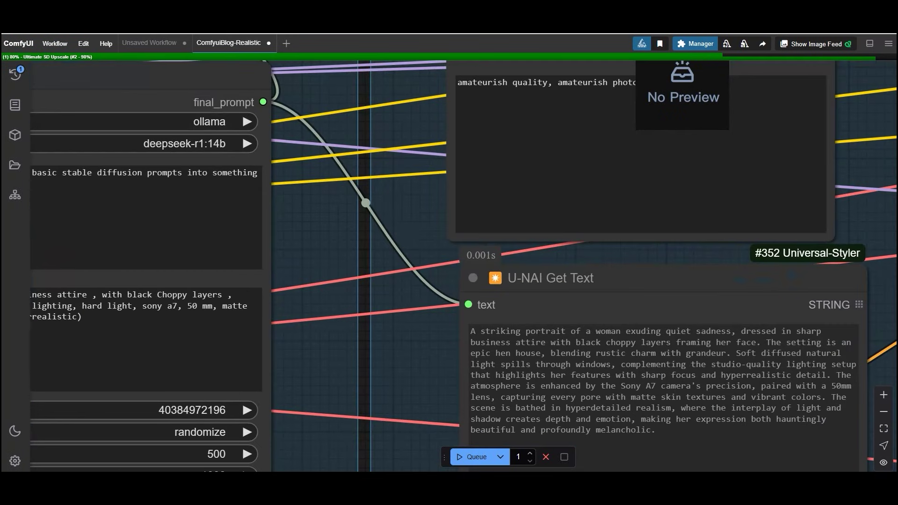
pyautogui.scroll(-5, 386, 317)
pyautogui.scroll(-4, 336, 237)
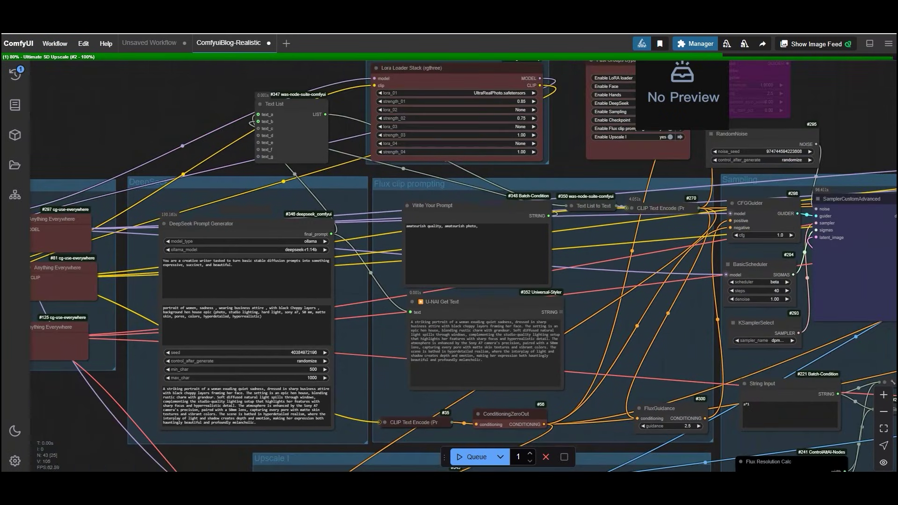
# Check the Sampling and Upscale I groups and their Save Image nodes while the workflow is running
pyautogui.scroll(2, 337, 236)
pyautogui.moveTo(584, 323); pyautogui.dragTo(312, 314)
pyautogui.moveTo(626, 301); pyautogui.dragTo(380, 307)
pyautogui.scroll(-1, 418, 133)
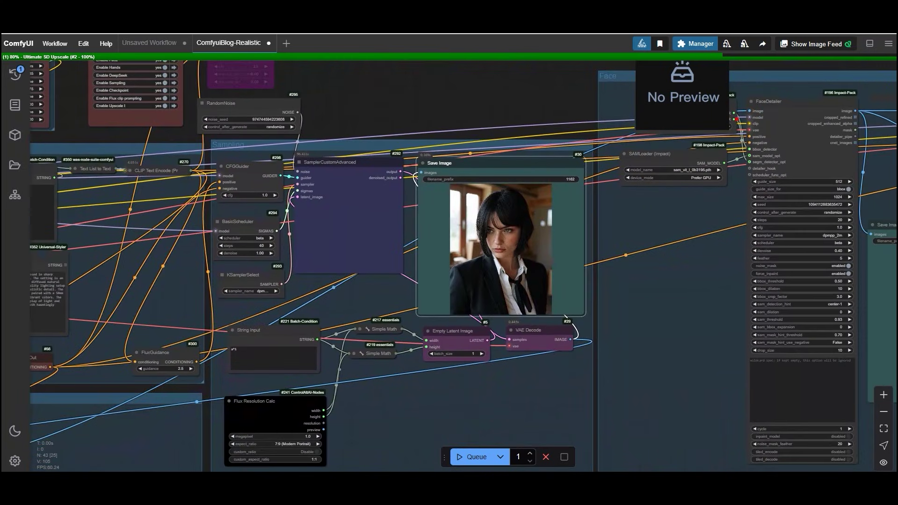
pyautogui.scroll(1, 419, 133)
pyautogui.moveTo(524, 406); pyautogui.dragTo(762, 236)
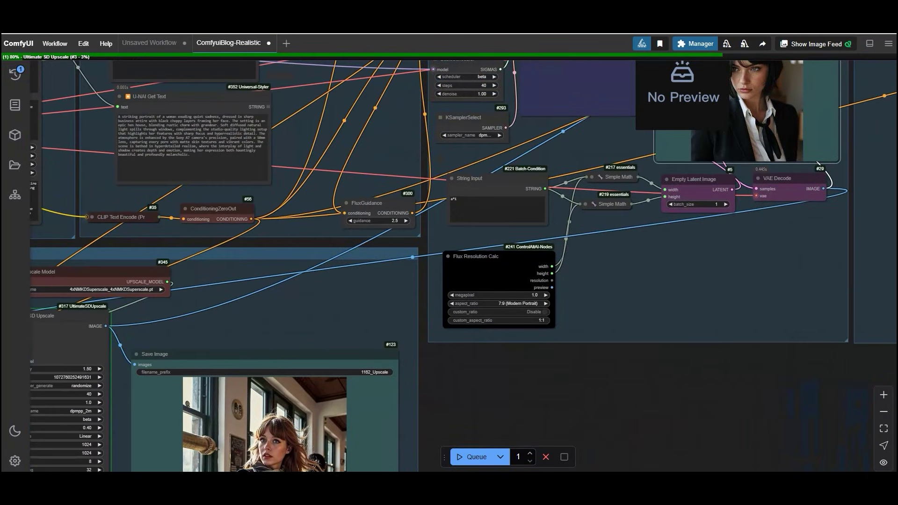
pyautogui.scroll(-2, 577, 348)
pyautogui.moveTo(577, 322); pyautogui.dragTo(393, 457)
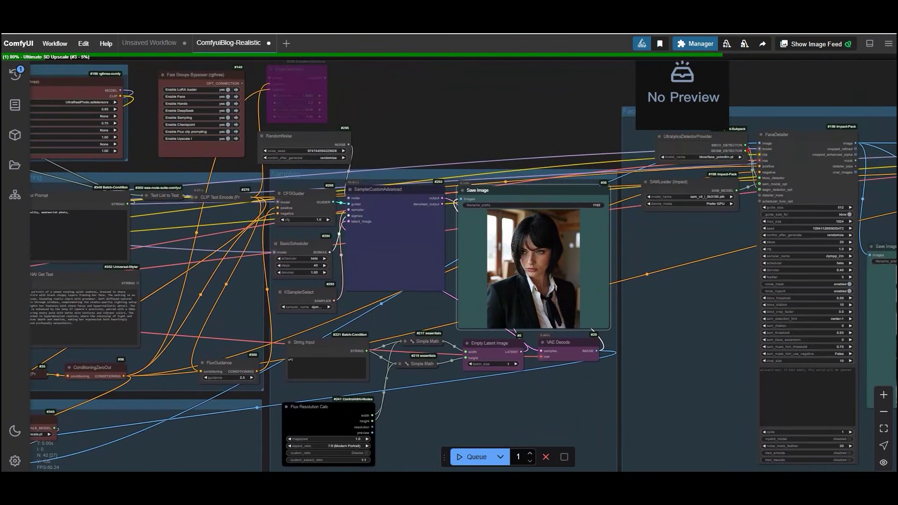
pyautogui.scroll(5, 530, 288)
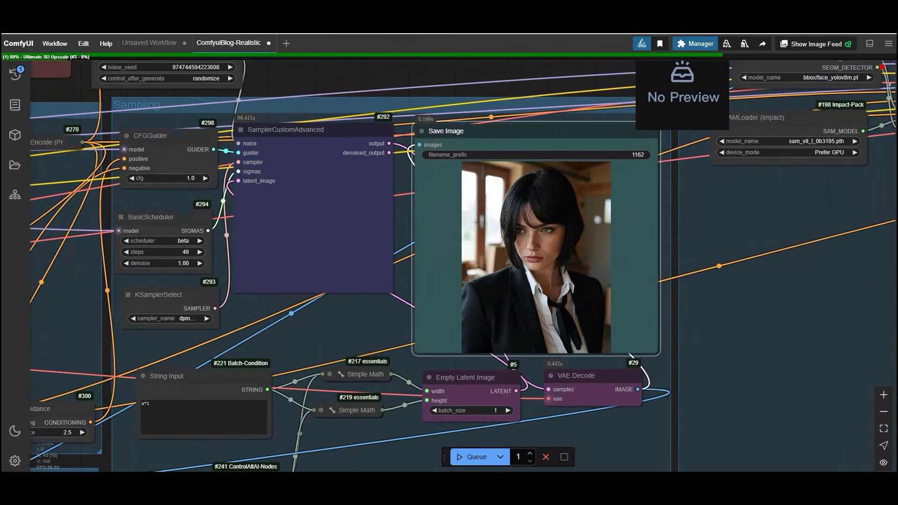